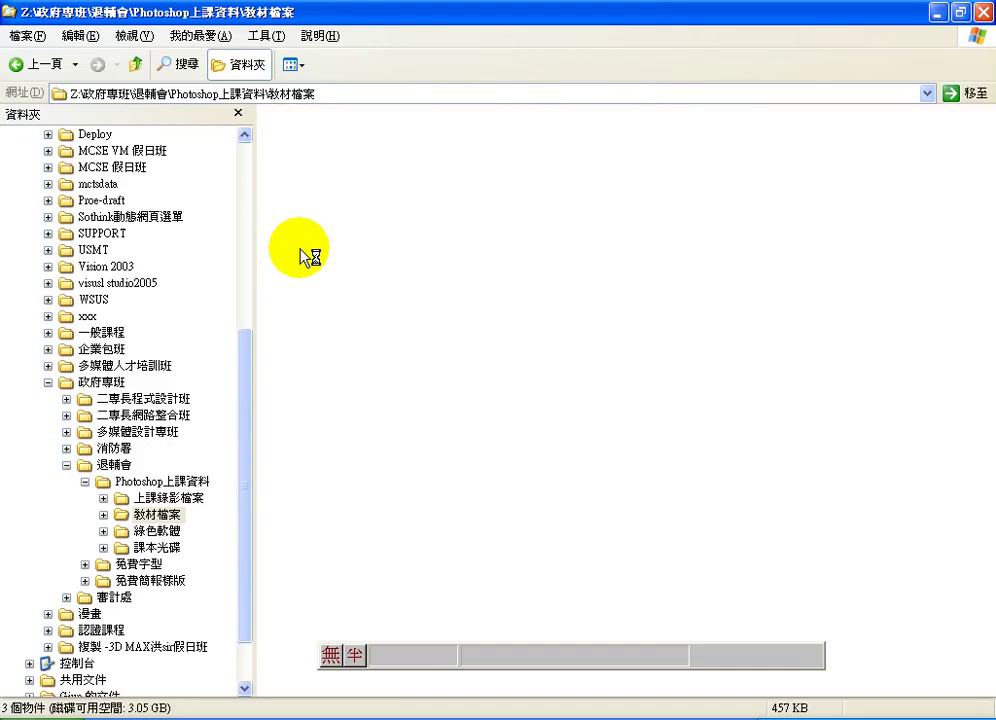
Open the C700072 flower photo from the 拼圖效果 folder of lesson08 in Photoshop
{"action": "double_click", "coordinate": [289, 131]}
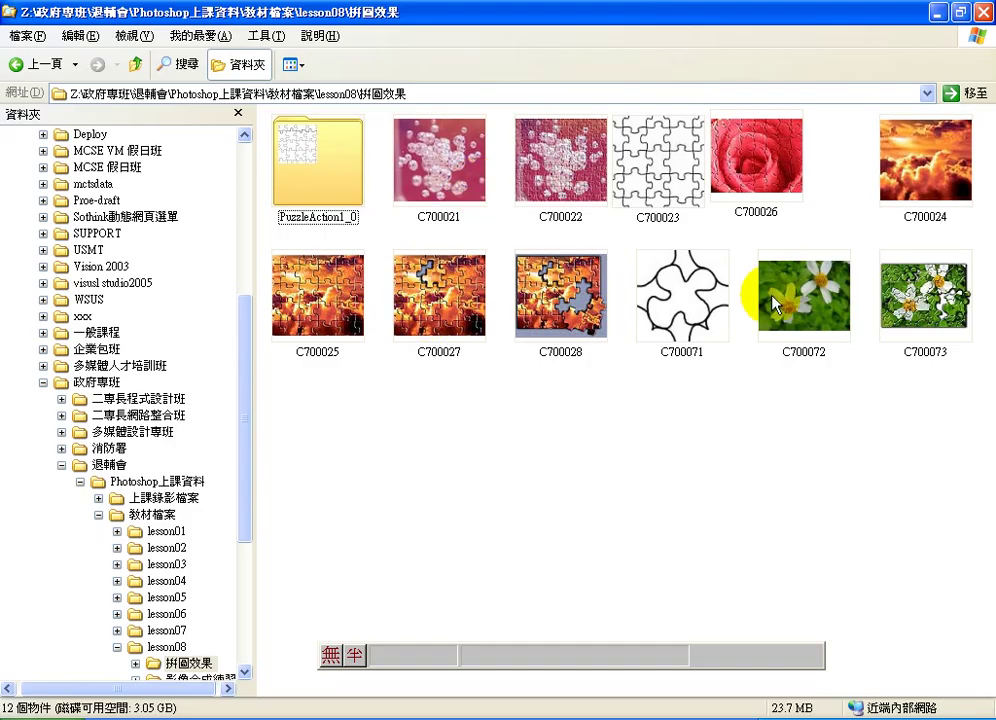
{"action": "left_click", "coordinate": [818, 303]}
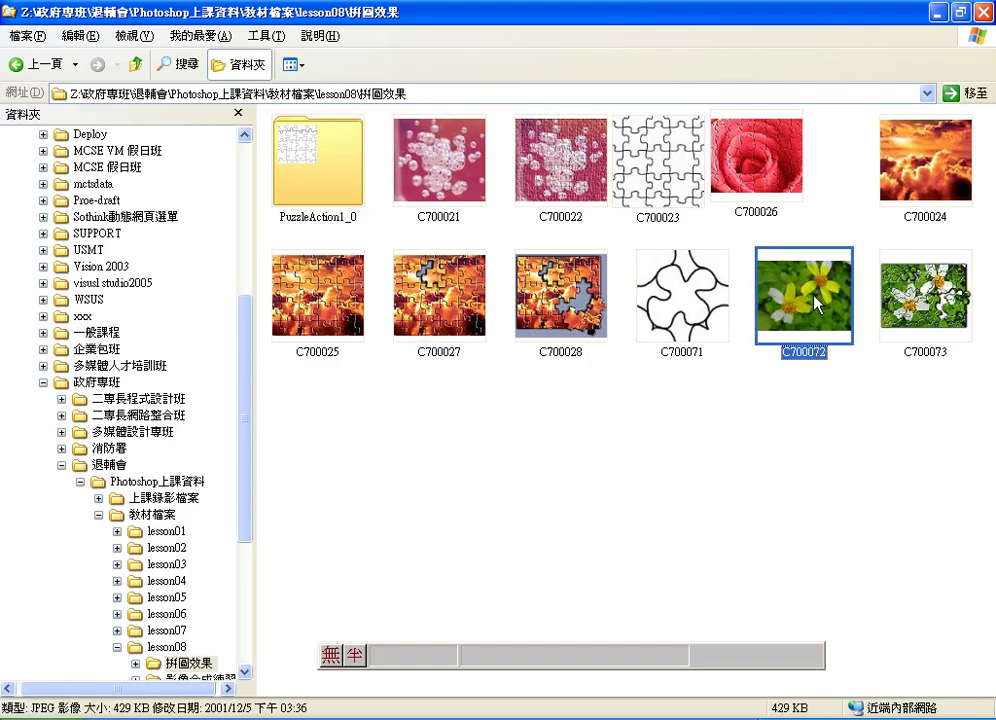
{"action": "left_click_drag", "start_coordinate": [814, 302], "coordinate": [258, 651]}
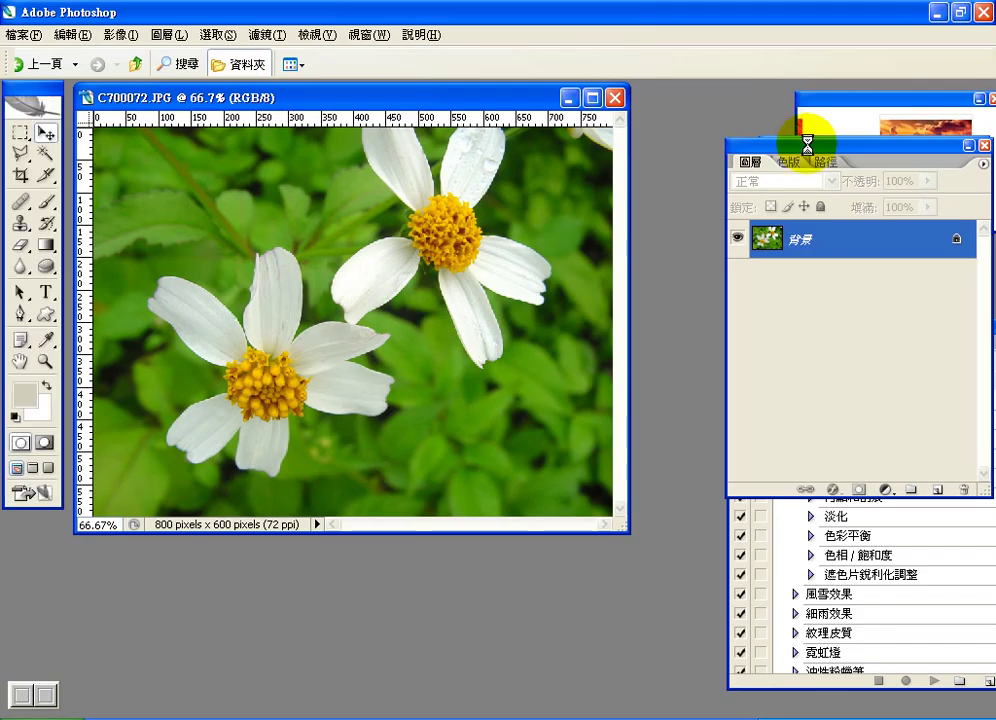
Convert the locked background of the flower photo into a regular layer named 圖層 0, keeping the default layer options
{"action": "left_click_drag", "start_coordinate": [809, 145], "coordinate": [625, 178]}
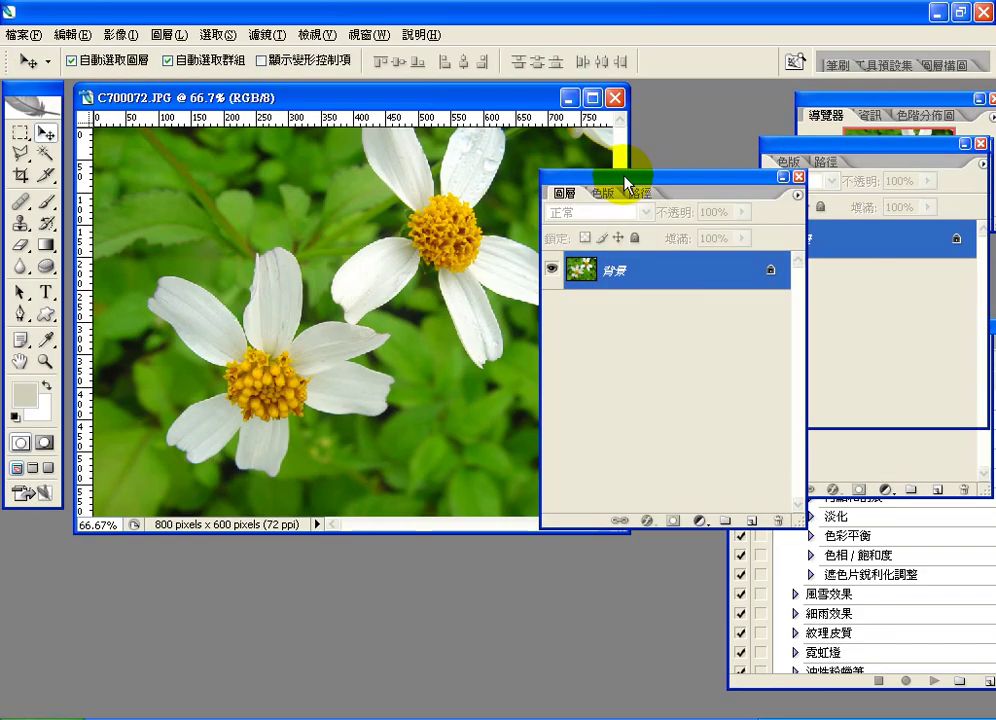
{"action": "double_click", "coordinate": [610, 283]}
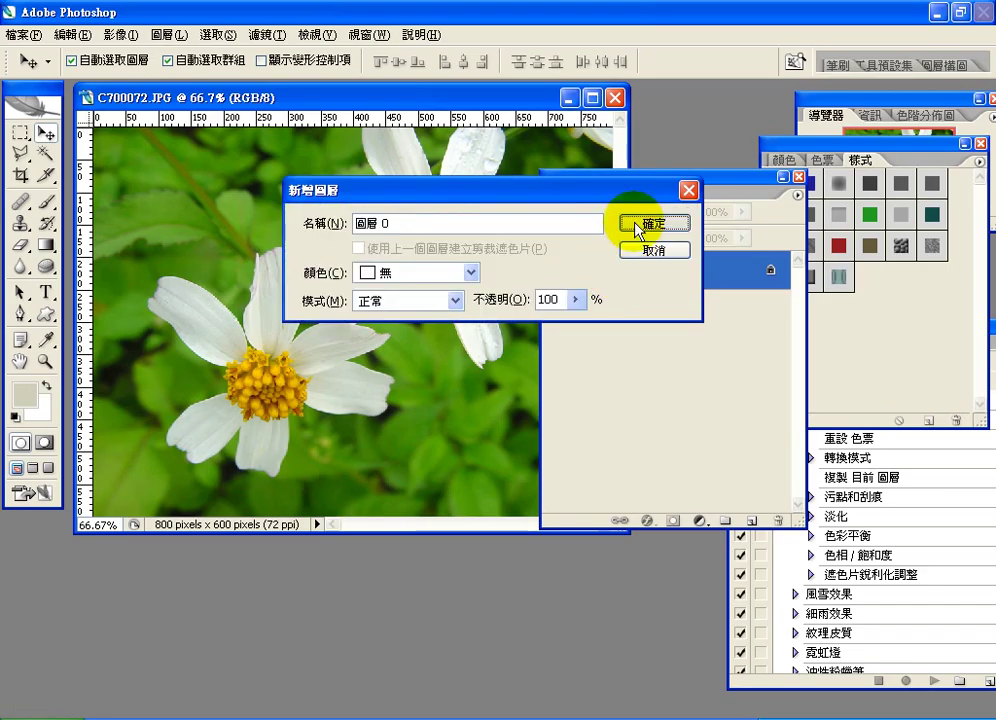
{"action": "left_click", "coordinate": [637, 226]}
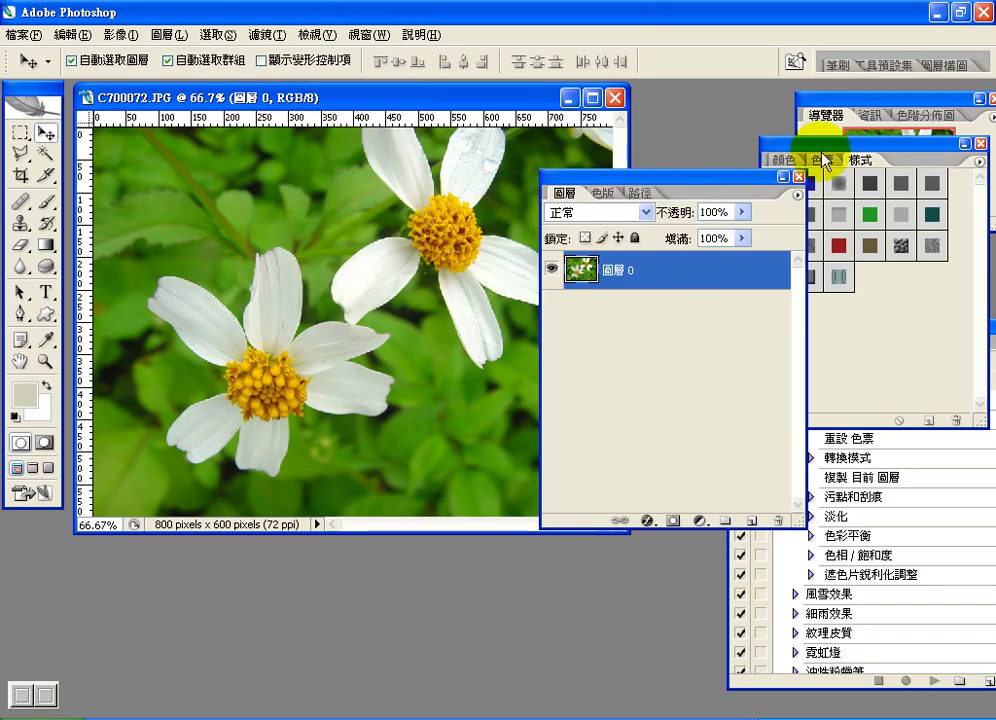
Apply the jigsaw puzzle preset from the layer styles to 圖層 0
{"action": "left_click", "coordinate": [824, 153]}
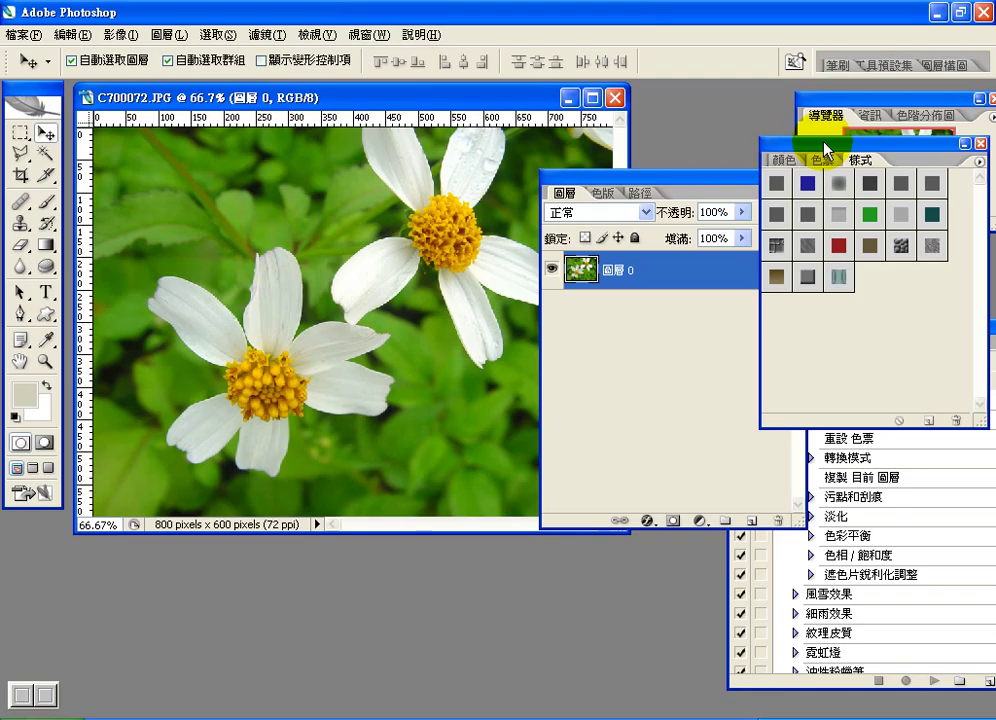
{"action": "left_click", "coordinate": [979, 162]}
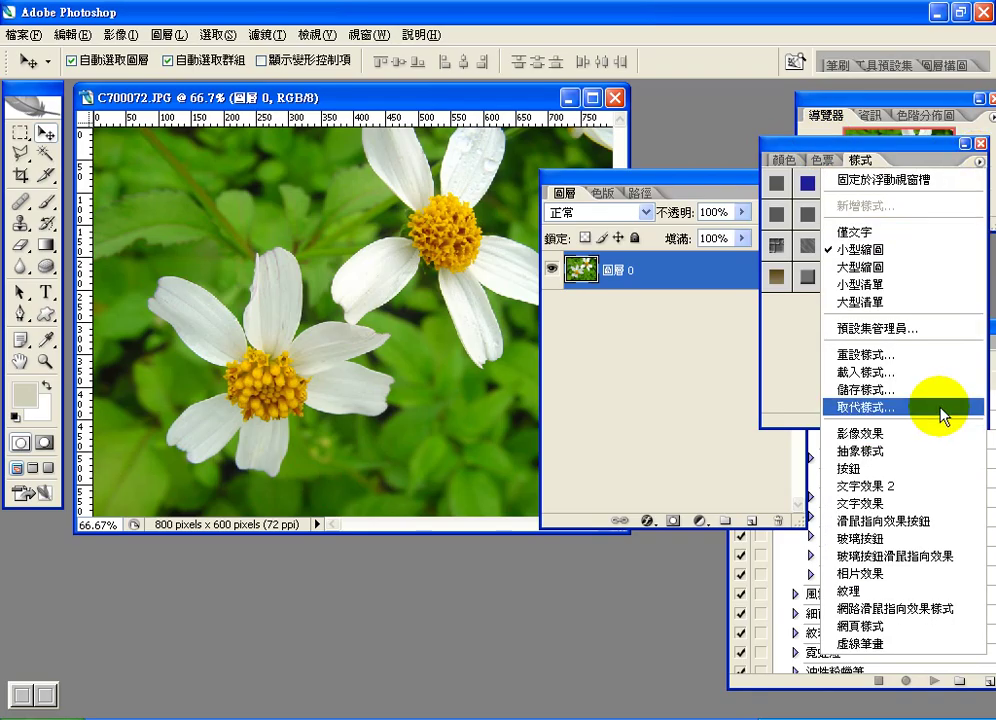
{"action": "left_click", "coordinate": [808, 152]}
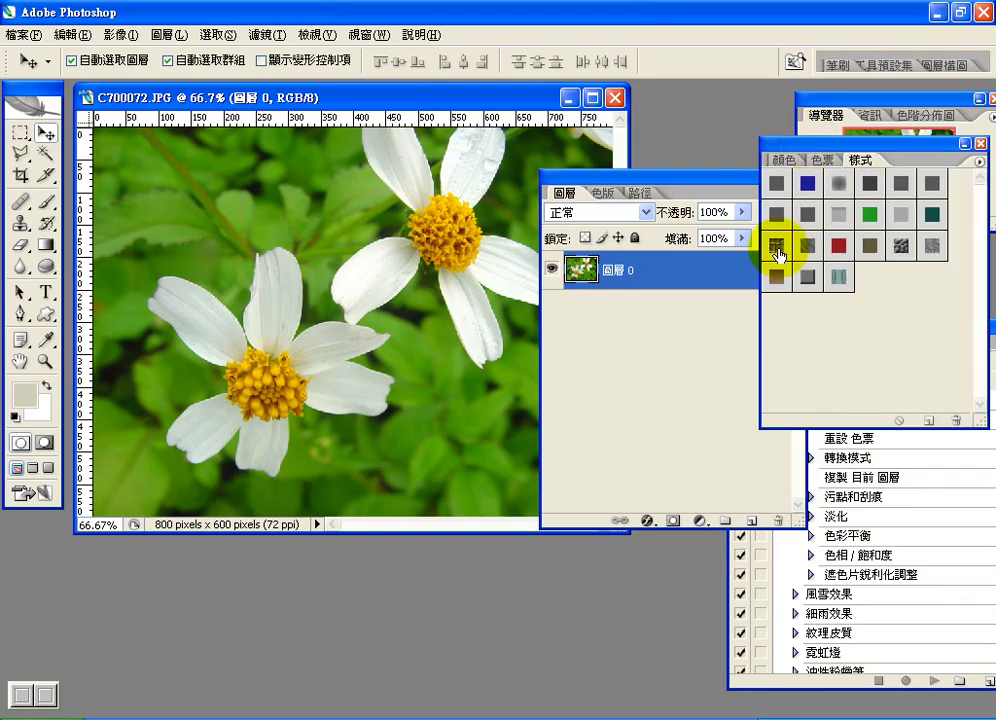
{"action": "left_click", "coordinate": [777, 250]}
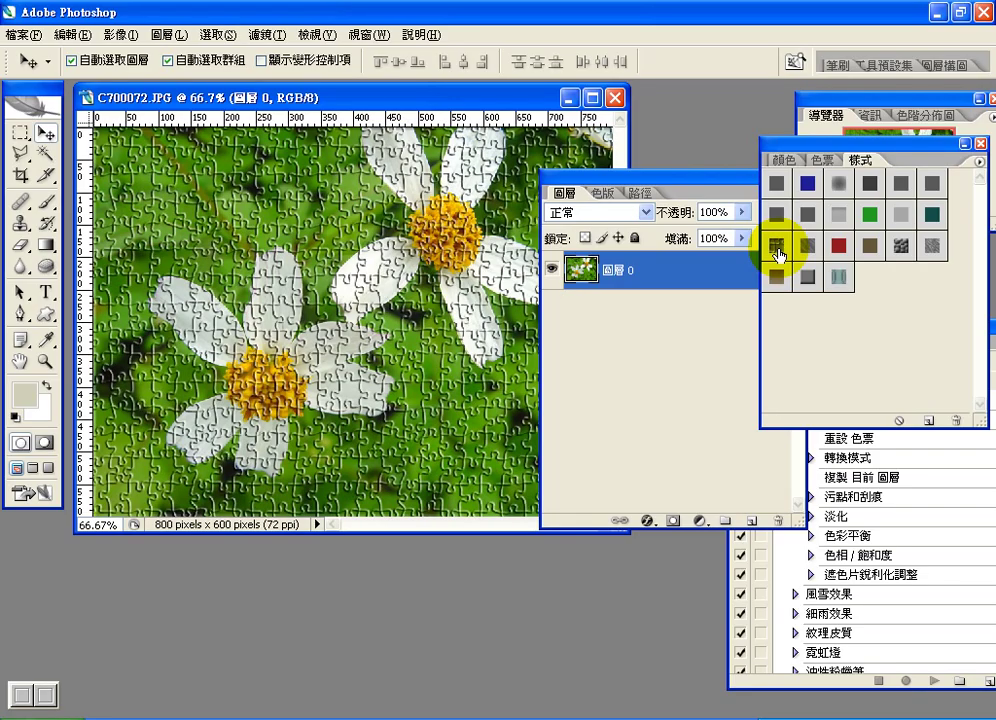
In the Bevel and Emboss texture settings of 圖層 0, choose the larger-piece jigsaw pattern and set its scale to 100%
{"action": "left_click_drag", "start_coordinate": [712, 183], "coordinate": [677, 190]}
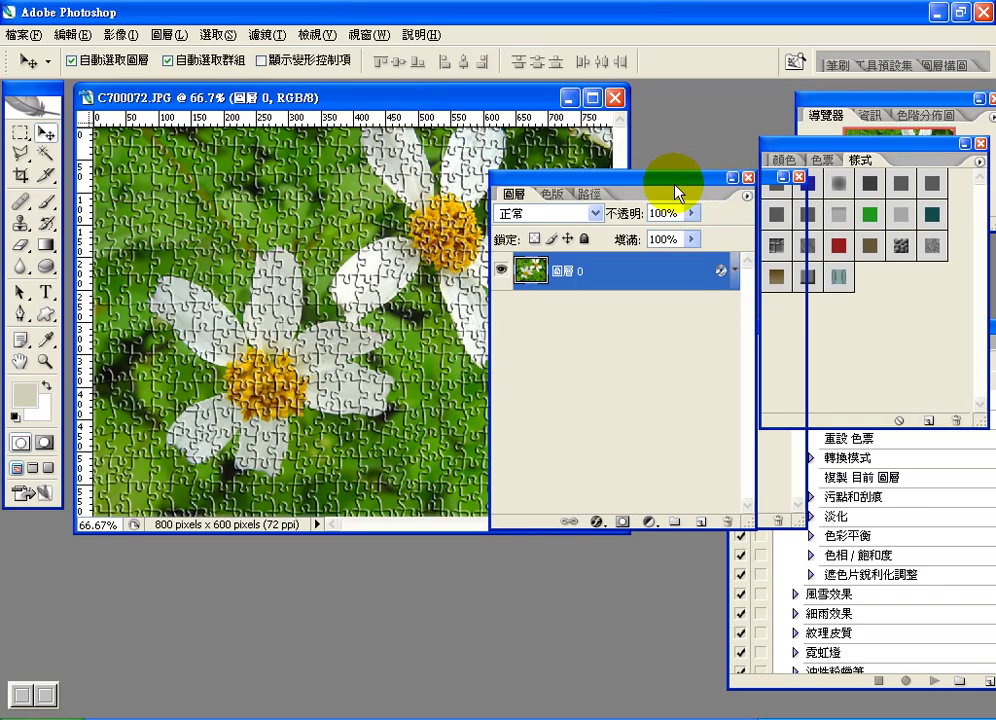
{"action": "left_click", "coordinate": [731, 270]}
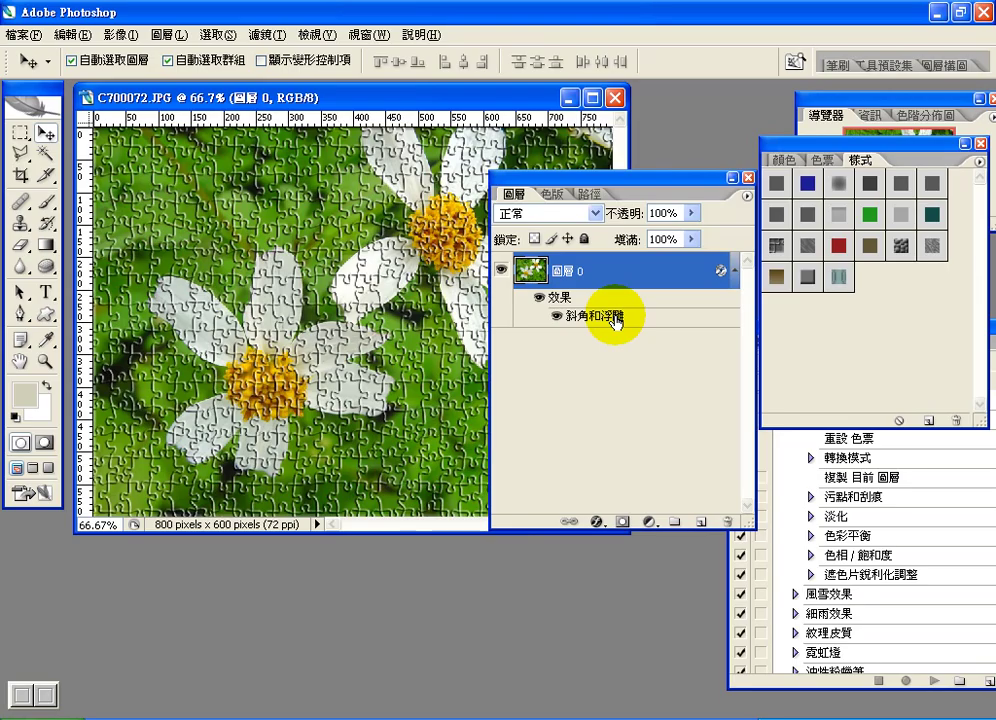
{"action": "key", "text": "h"}
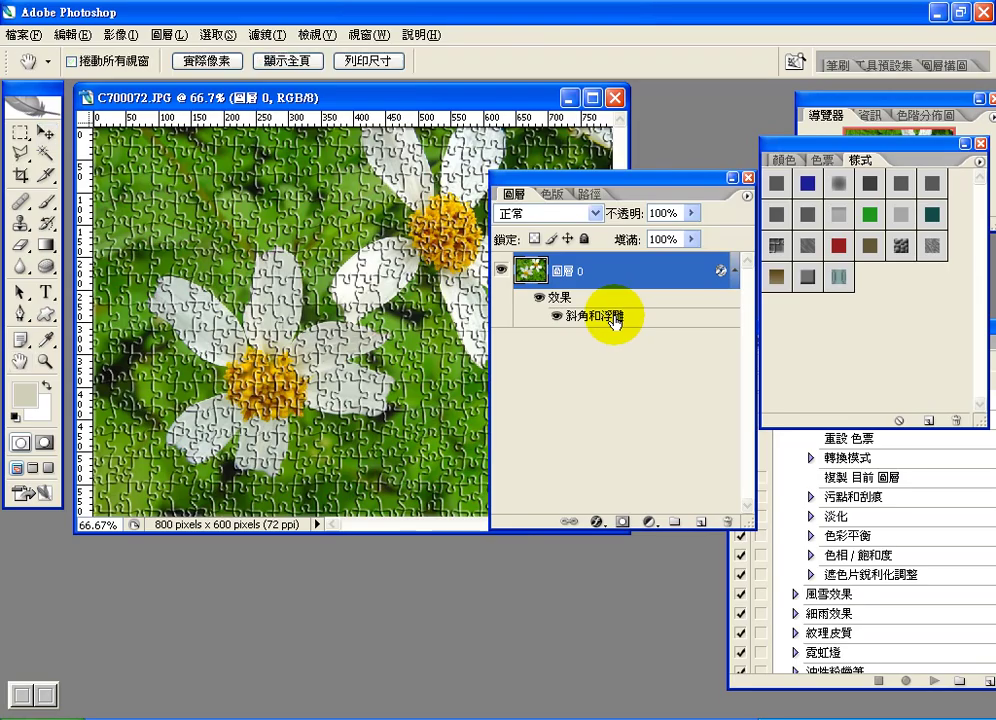
{"action": "double_click", "coordinate": [617, 318]}
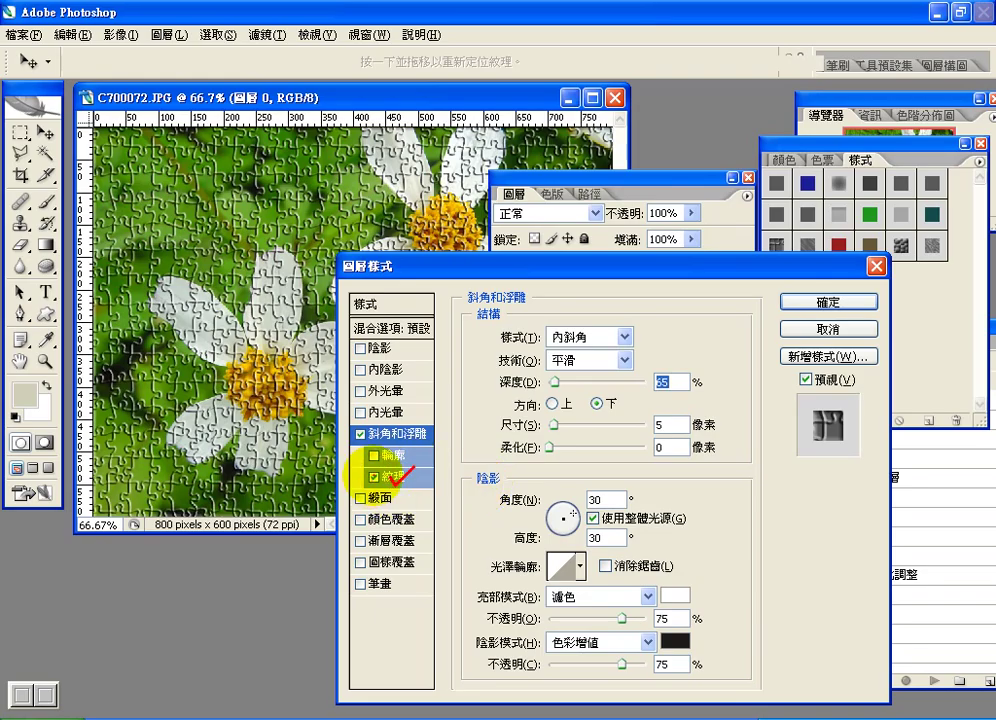
{"action": "left_click", "coordinate": [392, 476]}
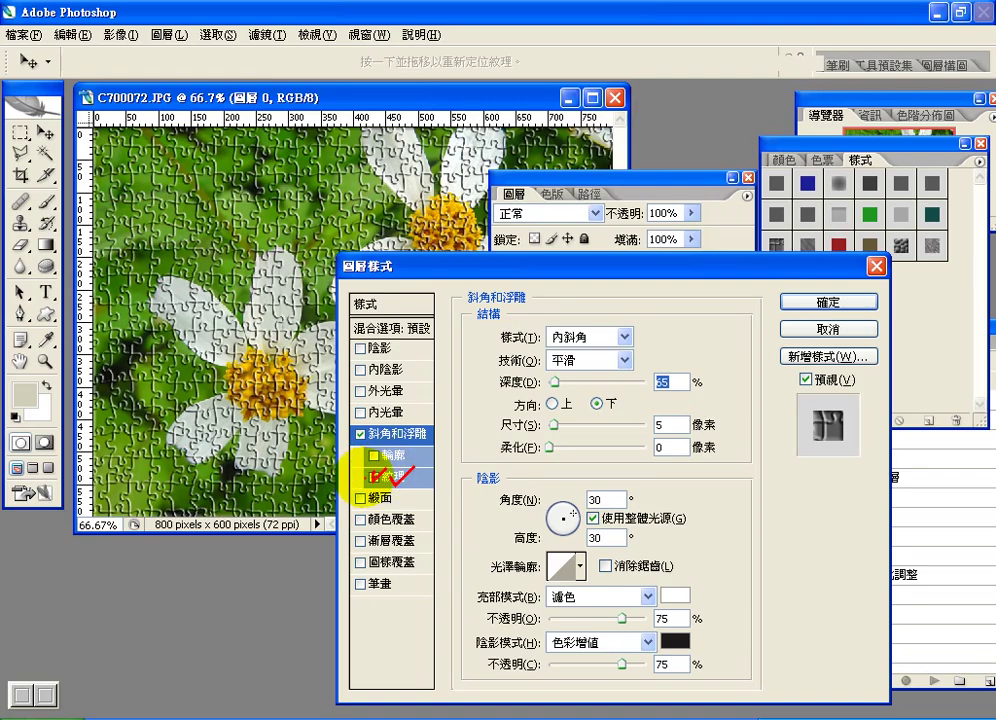
{"action": "left_click", "coordinate": [376, 478]}
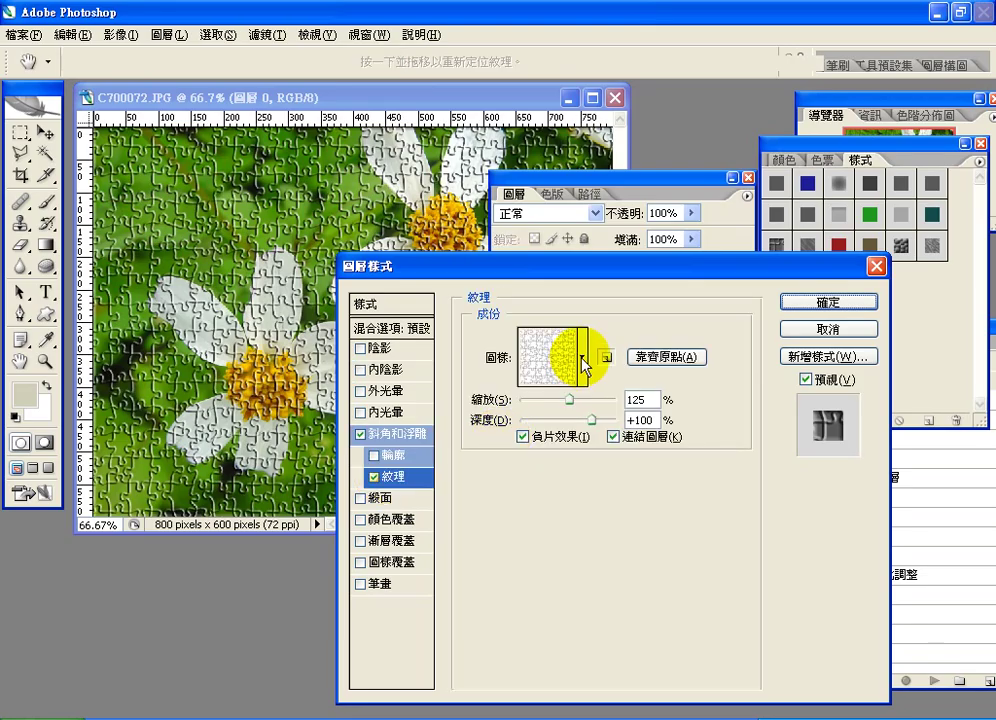
{"action": "left_click", "coordinate": [583, 357]}
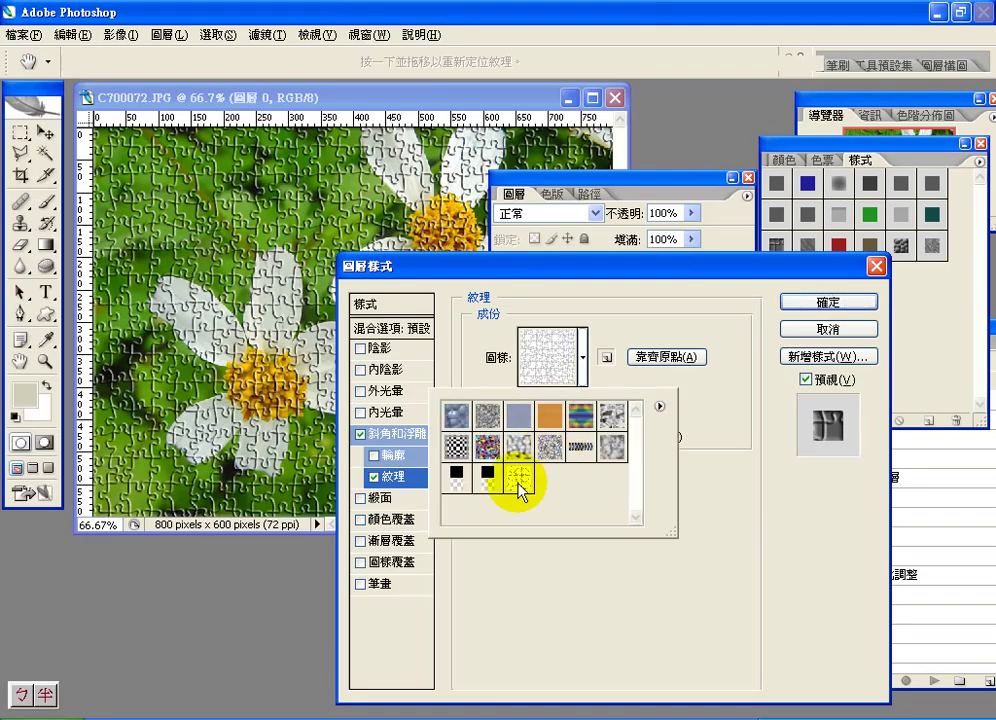
{"action": "left_click", "coordinate": [519, 487]}
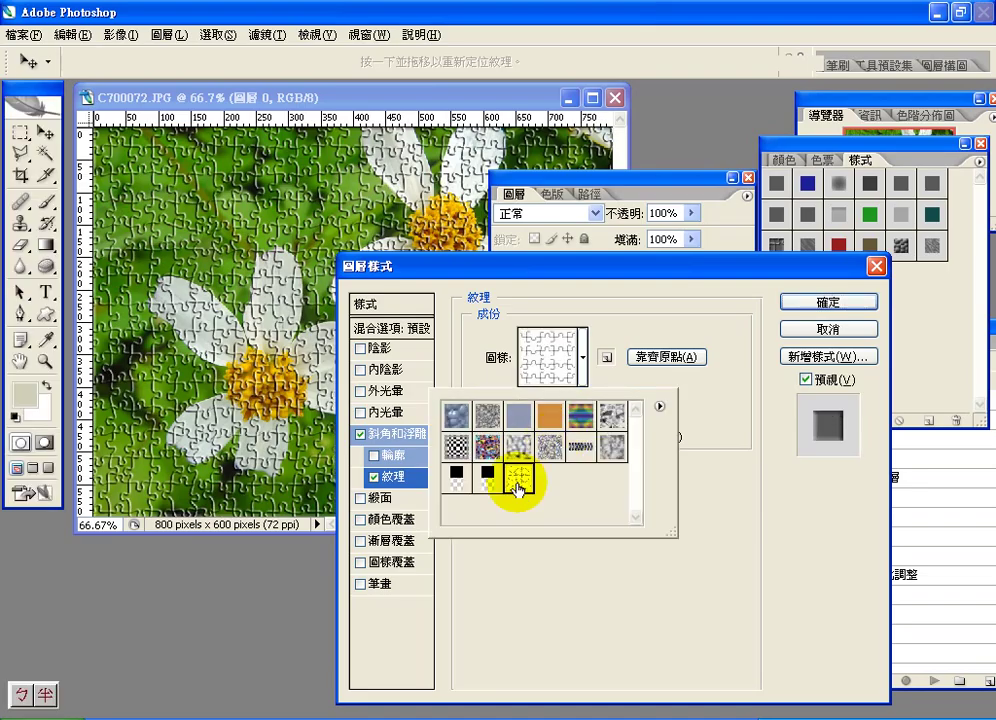
{"action": "left_click", "coordinate": [556, 283]}
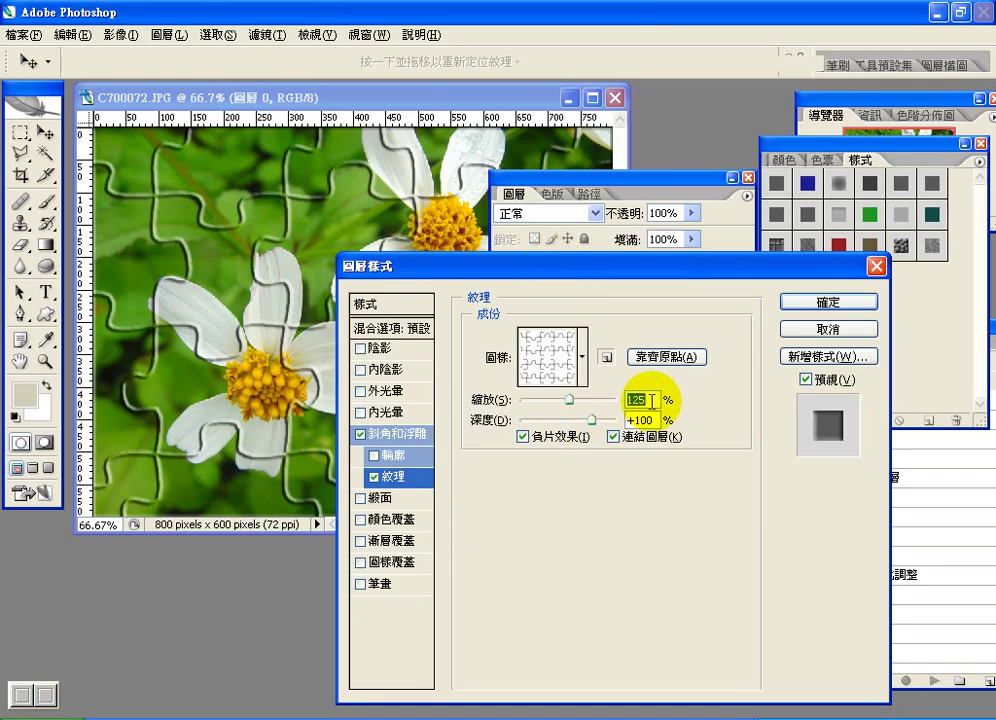
{"action": "type", "text": "100"}
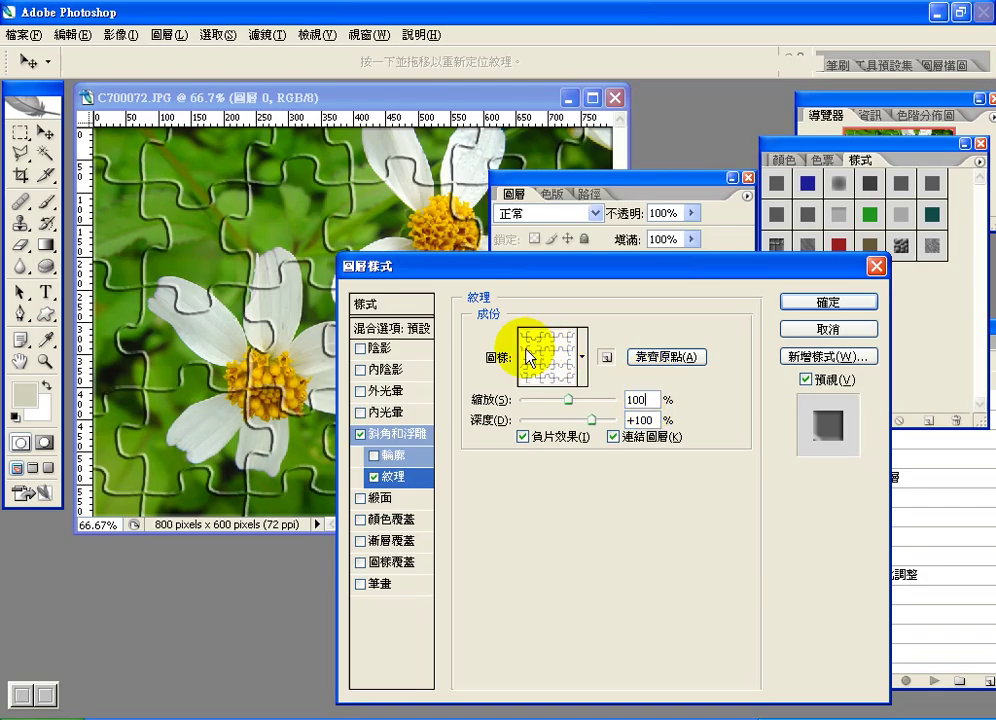
{"action": "left_click", "coordinate": [788, 307]}
Detach the Channels palette from the Layers palette group, enlarge it and place it below the layer list
{"action": "left_click_drag", "start_coordinate": [577, 180], "coordinate": [356, 330]}
{"action": "left_click_drag", "start_coordinate": [502, 376], "coordinate": [578, 543]}
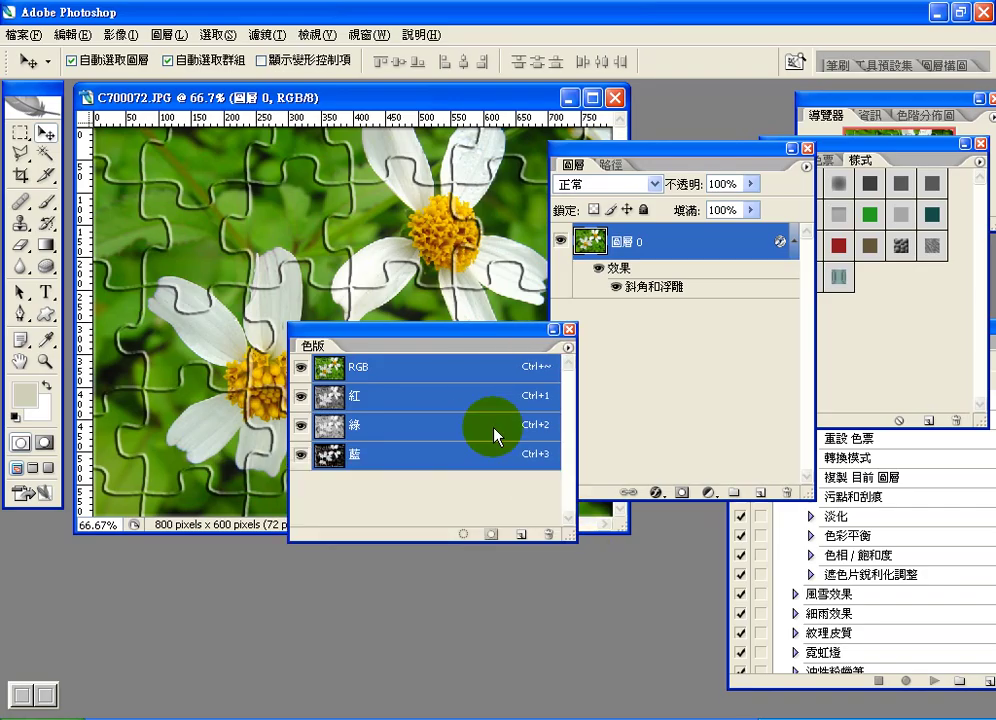
{"action": "left_click_drag", "start_coordinate": [440, 333], "coordinate": [749, 349]}
{"action": "left_click", "coordinate": [707, 390]}
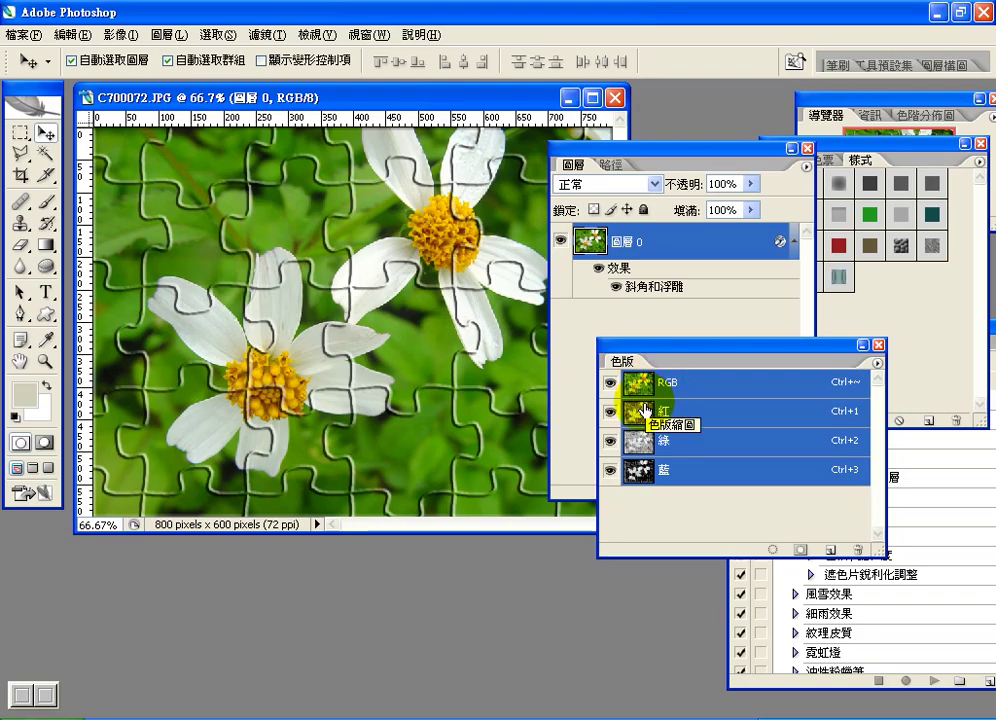
Examine the red, green and blue channels of the puzzle image one at a time
{"action": "left_click", "coordinate": [641, 414]}
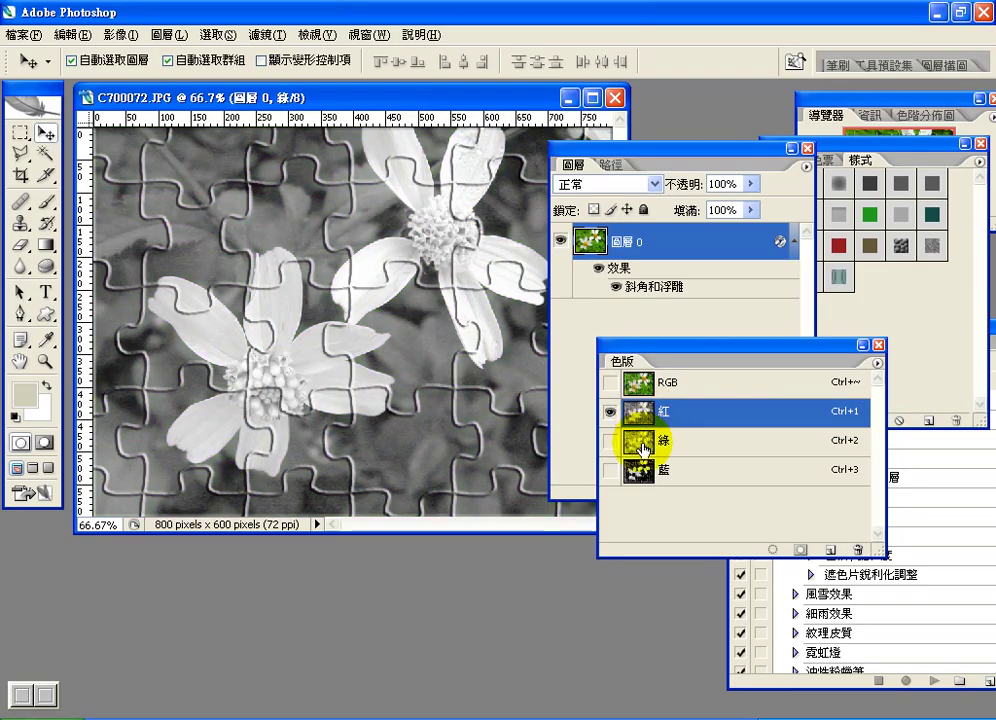
{"action": "left_click", "coordinate": [640, 440]}
{"action": "left_click", "coordinate": [614, 470]}
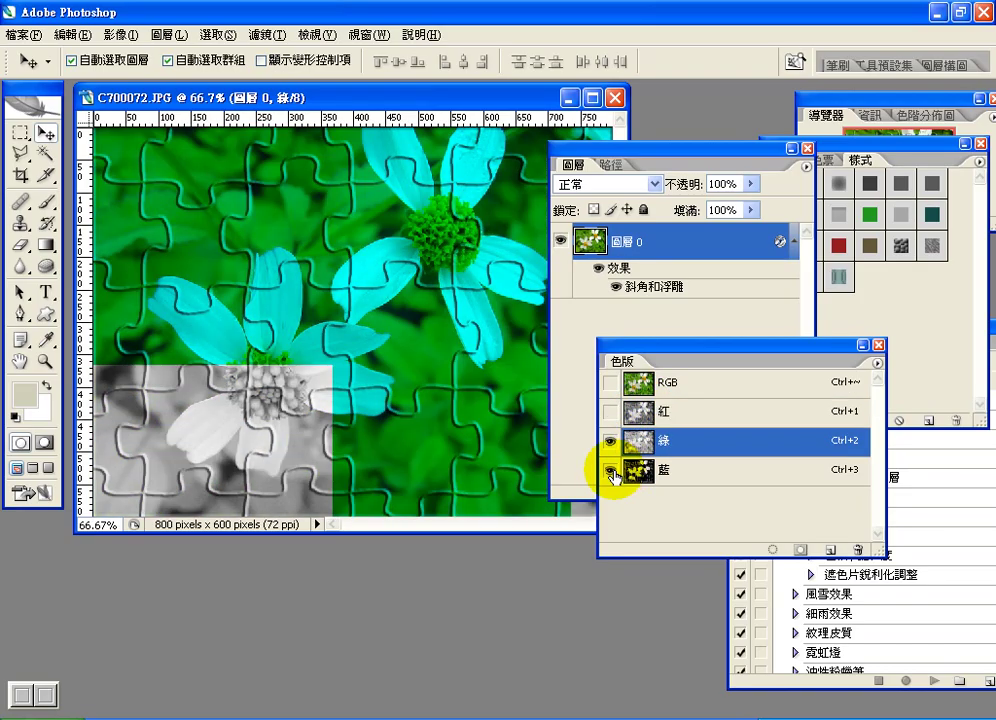
{"action": "left_click", "coordinate": [611, 441]}
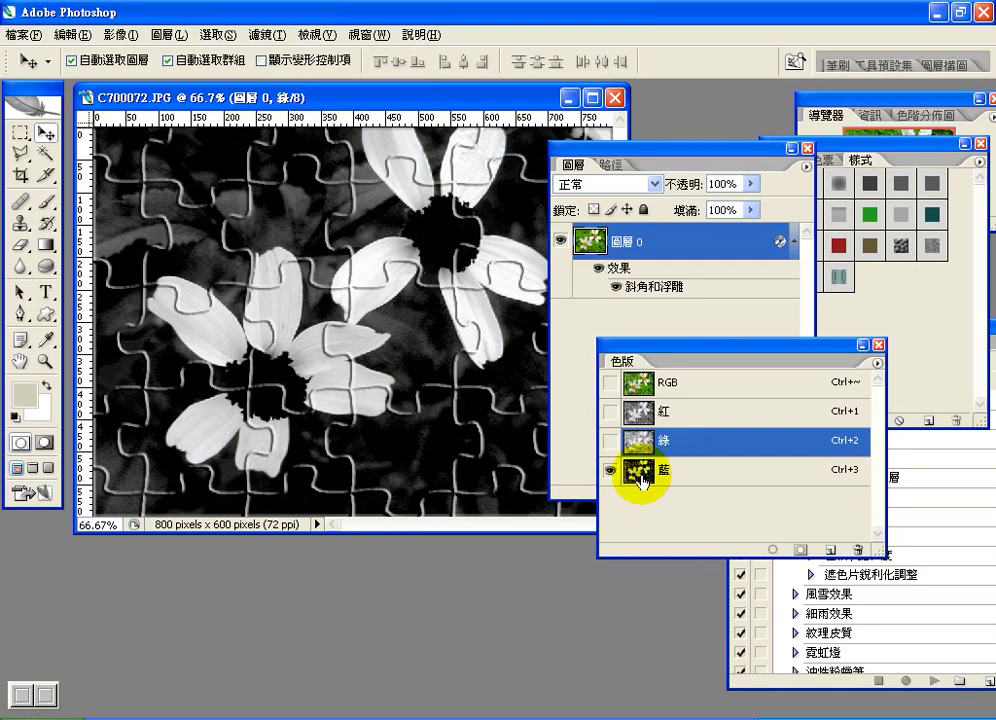
{"action": "left_click", "coordinate": [635, 472]}
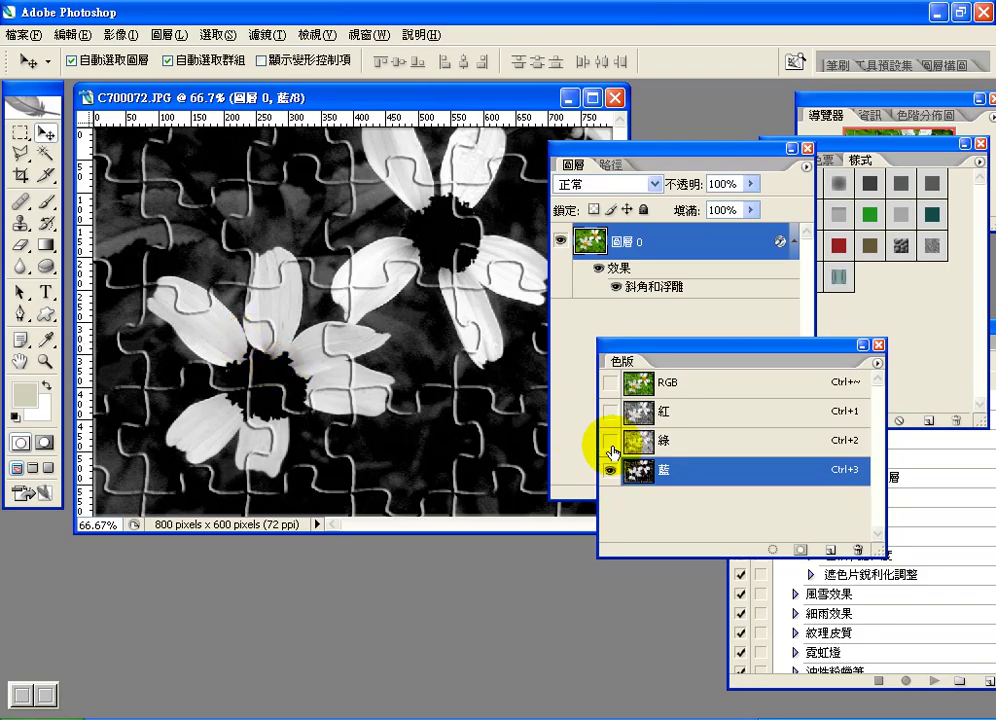
{"action": "left_click", "coordinate": [610, 441]}
{"action": "left_click", "coordinate": [611, 470]}
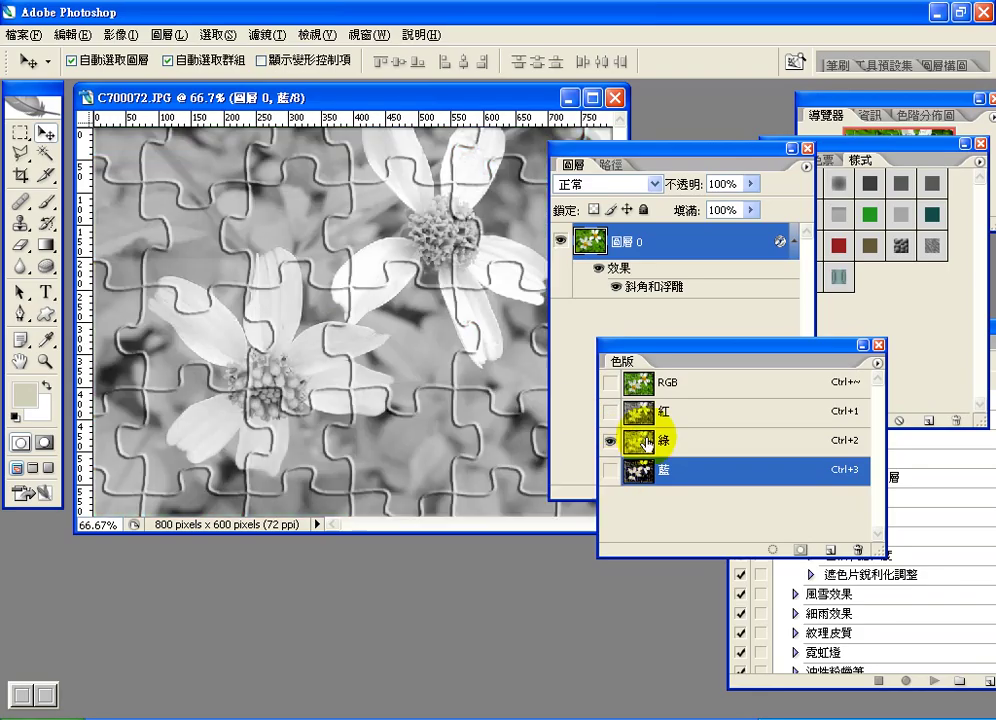
{"action": "left_click", "coordinate": [632, 440]}
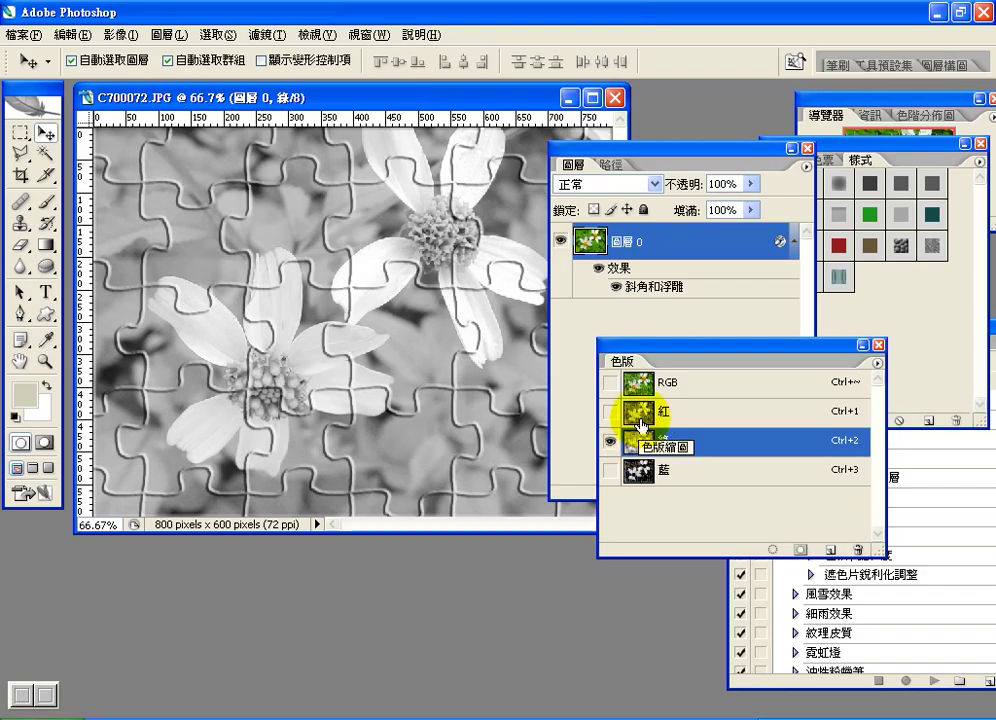
Compare the green channel with and without the red channel, ending with all color channels shown
{"action": "left_click", "coordinate": [609, 411]}
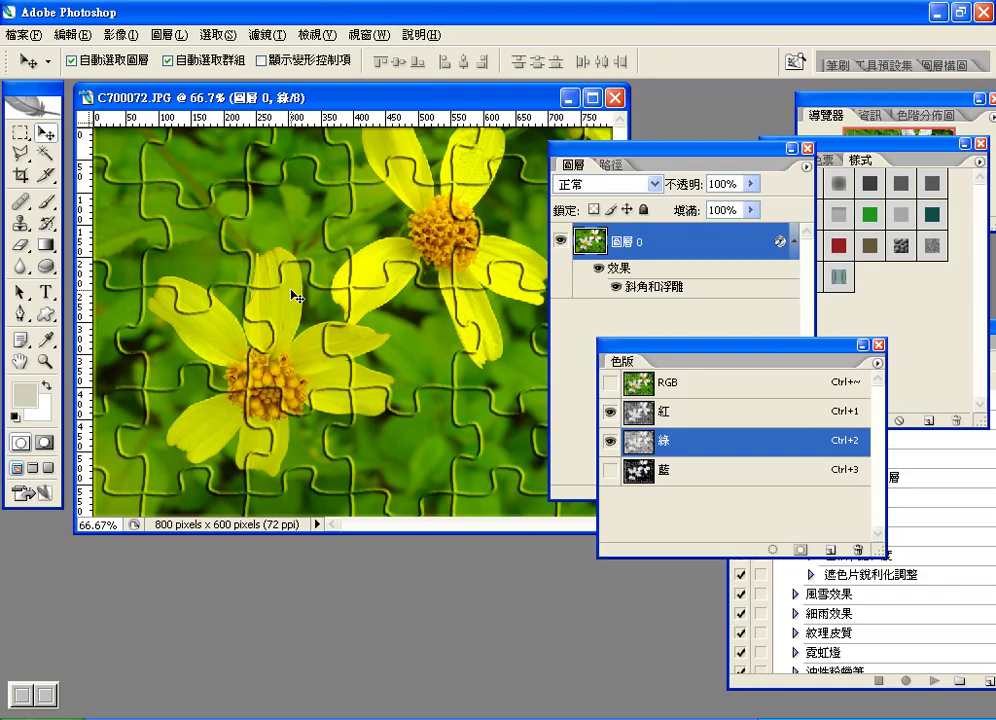
{"action": "left_click", "coordinate": [611, 415]}
{"action": "left_click", "coordinate": [611, 412]}
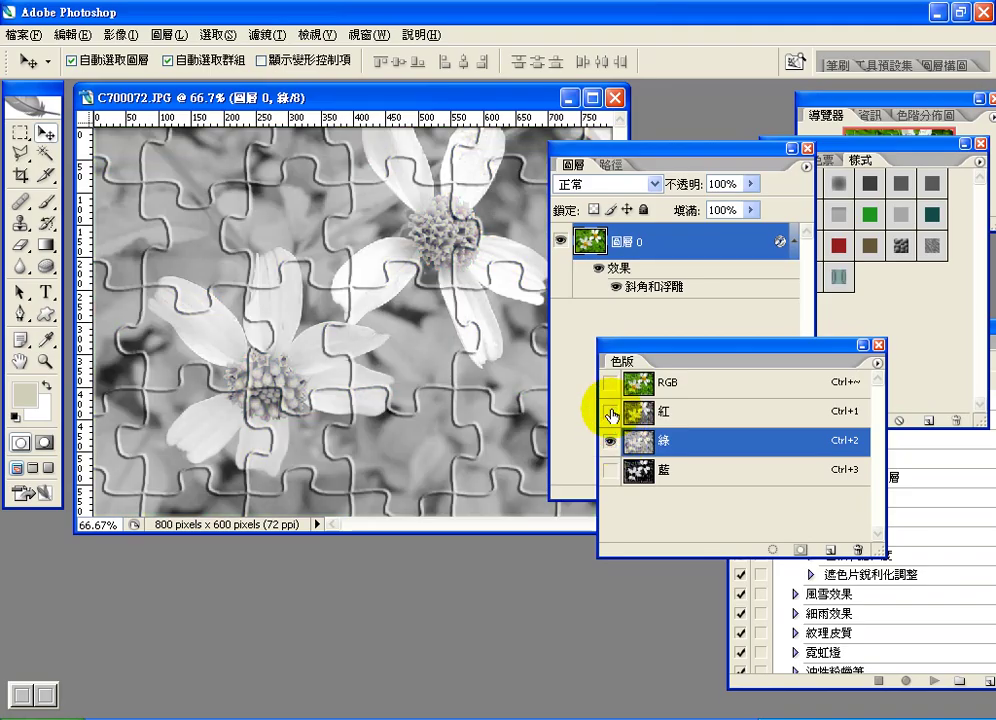
{"action": "left_click", "coordinate": [611, 412]}
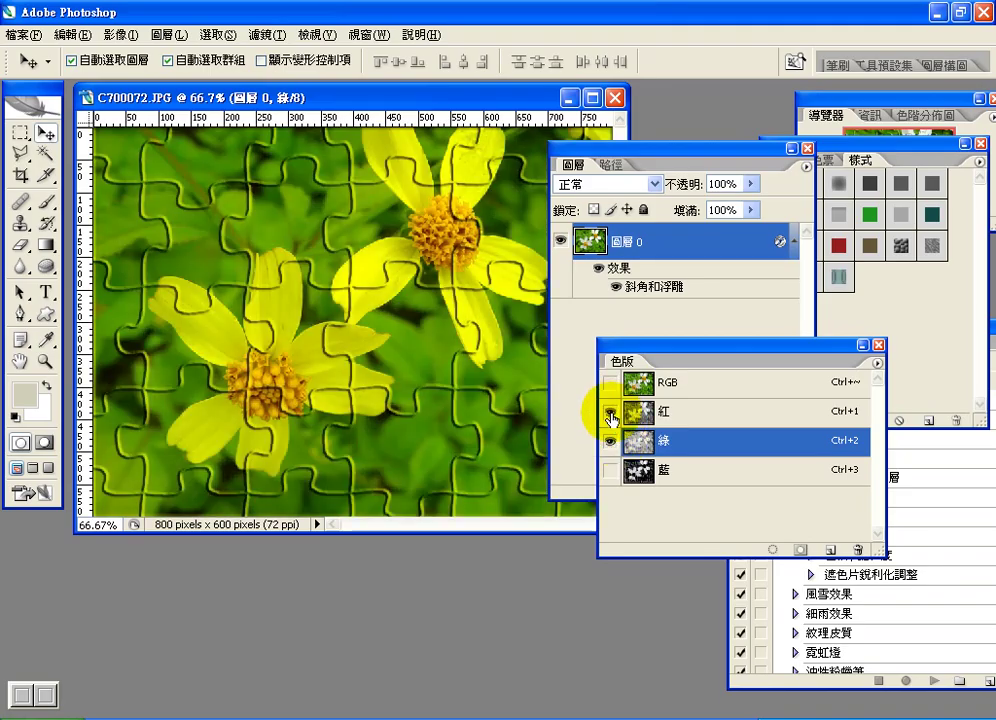
{"action": "left_click", "coordinate": [610, 470]}
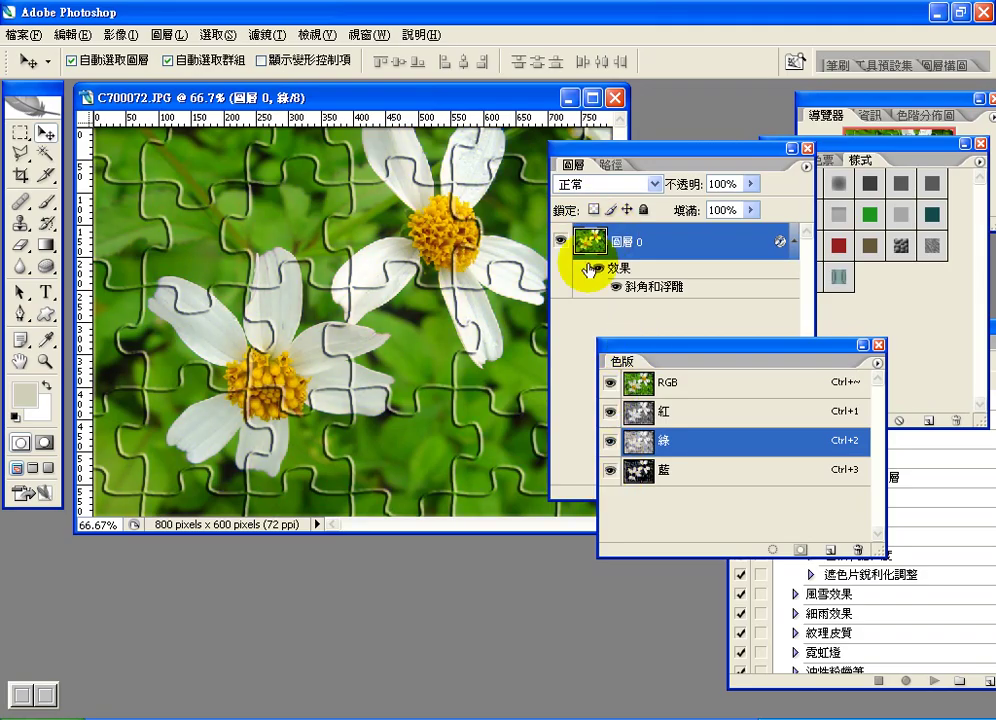
Move the Channels palette clear of the layer list and turn on Quick Mask mode for 圖層 0
{"action": "left_click_drag", "start_coordinate": [640, 348], "coordinate": [788, 217]}
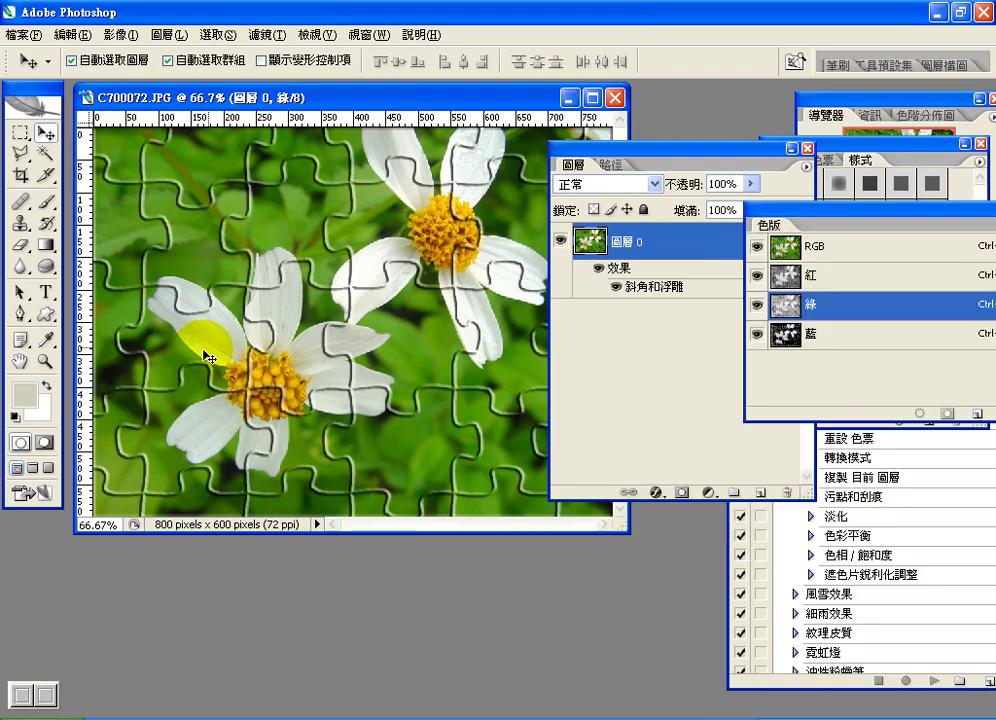
{"action": "left_click", "coordinate": [51, 445]}
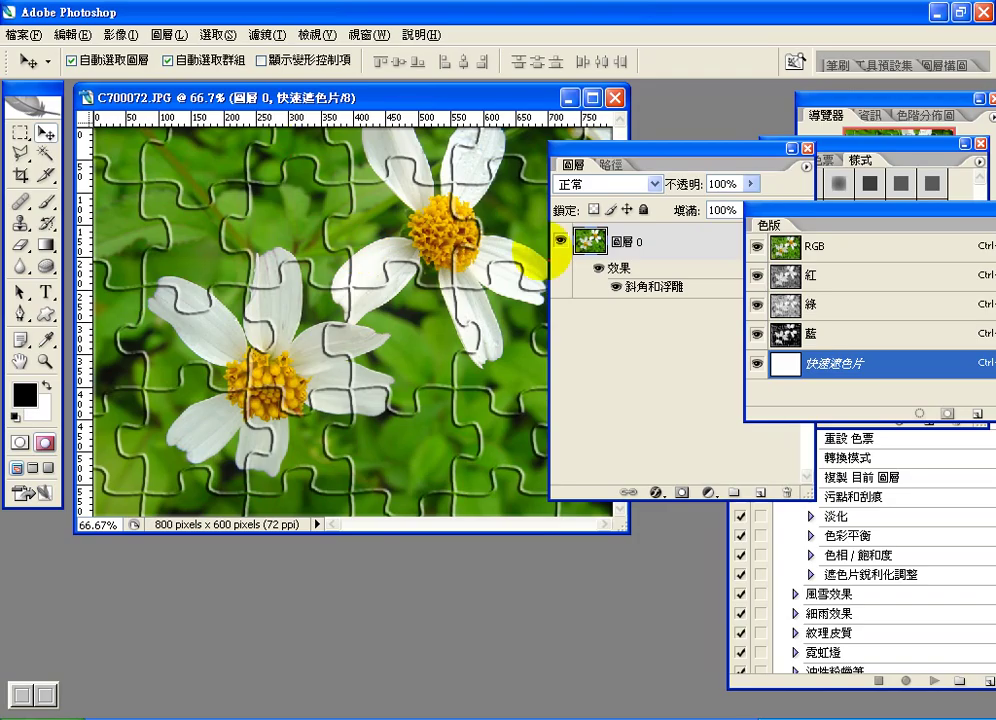
{"action": "mouse_move", "coordinate": [850, 395]}
{"action": "left_mouse_down"}
{"action": "mouse_move", "coordinate": [753, 362]}
{"action": "mouse_move", "coordinate": [829, 335]}
{"action": "mouse_move", "coordinate": [883, 353]}
{"action": "mouse_move", "coordinate": [856, 400]}
{"action": "left_mouse_up"}
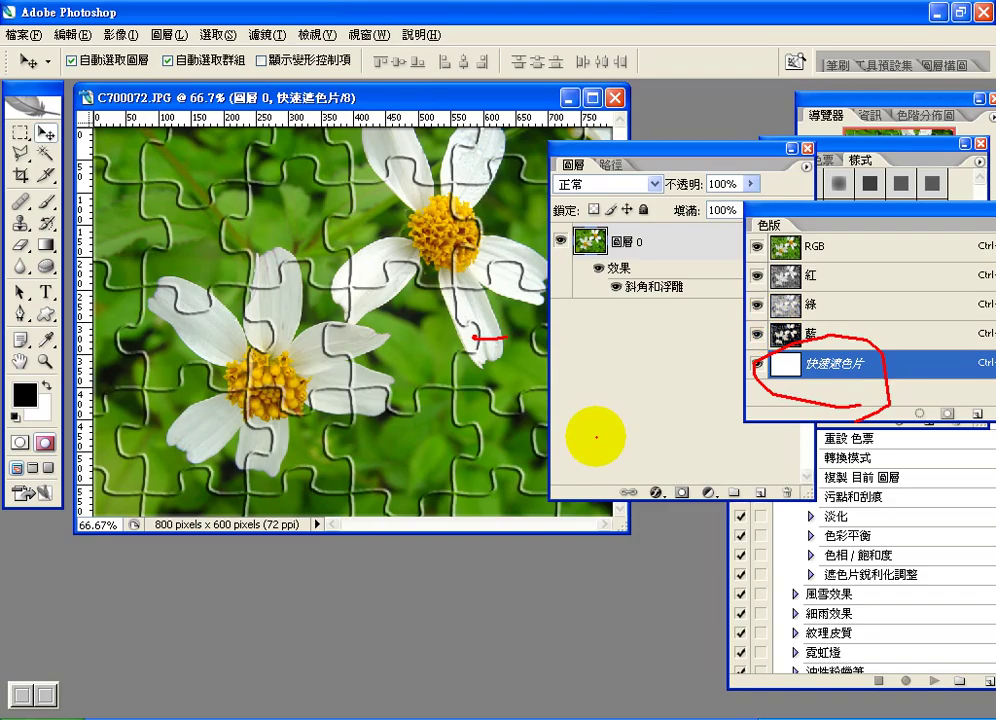
{"action": "mouse_move", "coordinate": [576, 485]}
{"action": "left_mouse_down"}
{"action": "mouse_move", "coordinate": [587, 449]}
{"action": "mouse_move", "coordinate": [612, 476]}
{"action": "mouse_move", "coordinate": [628, 456]}
{"action": "mouse_move", "coordinate": [648, 453]}
{"action": "mouse_move", "coordinate": [631, 467]}
{"action": "mouse_move", "coordinate": [659, 470]}
{"action": "mouse_move", "coordinate": [674, 451]}
{"action": "mouse_move", "coordinate": [688, 462]}
{"action": "left_mouse_up"}
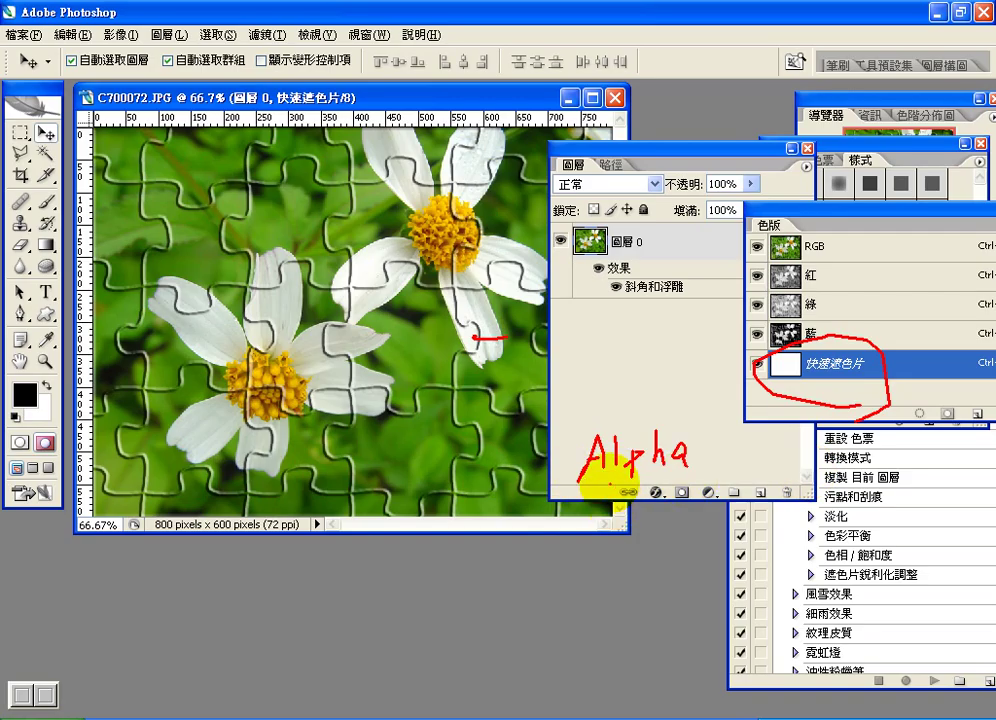
{"action": "mouse_move", "coordinate": [594, 542]}
{"action": "left_mouse_down"}
{"action": "mouse_move", "coordinate": [607, 493]}
{"action": "mouse_move", "coordinate": [649, 545]}
{"action": "left_mouse_up"}
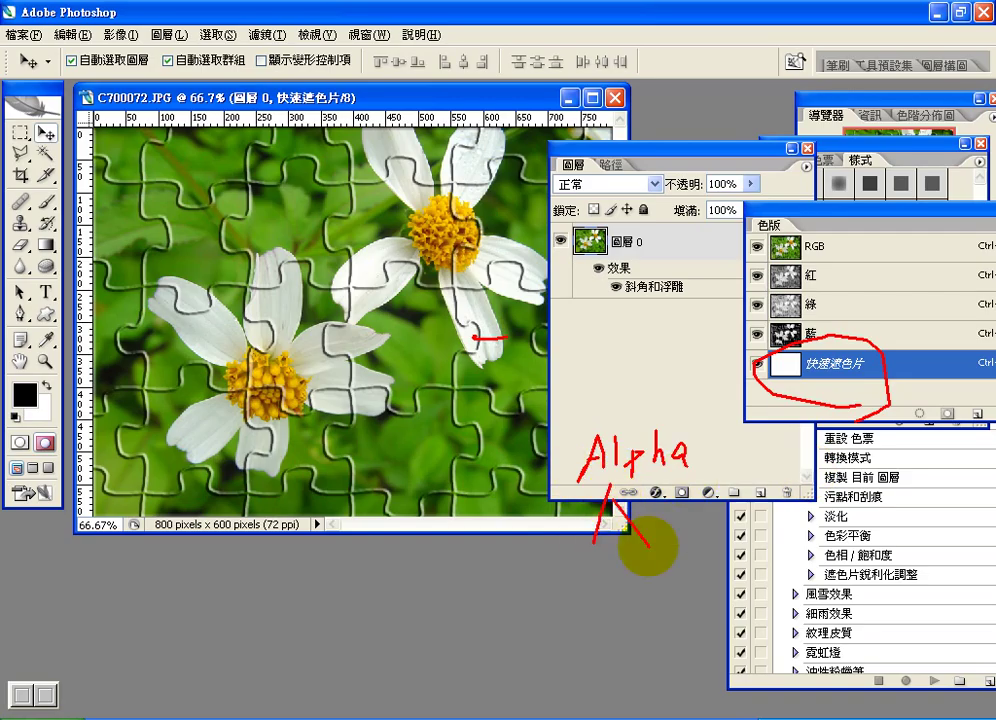
{"action": "mouse_move", "coordinate": [498, 578]}
{"action": "left_mouse_down"}
{"action": "mouse_move", "coordinate": [498, 596]}
{"action": "mouse_move", "coordinate": [518, 585]}
{"action": "left_mouse_up"}
{"action": "mouse_move", "coordinate": [511, 578]}
{"action": "left_mouse_down"}
{"action": "mouse_move", "coordinate": [511, 594]}
{"action": "mouse_move", "coordinate": [525, 598]}
{"action": "mouse_move", "coordinate": [490, 618]}
{"action": "mouse_move", "coordinate": [535, 615]}
{"action": "left_mouse_up"}
{"action": "mouse_move", "coordinate": [468, 578]}
{"action": "left_mouse_down"}
{"action": "mouse_move", "coordinate": [463, 610]}
{"action": "mouse_move", "coordinate": [540, 628]}
{"action": "left_mouse_up"}
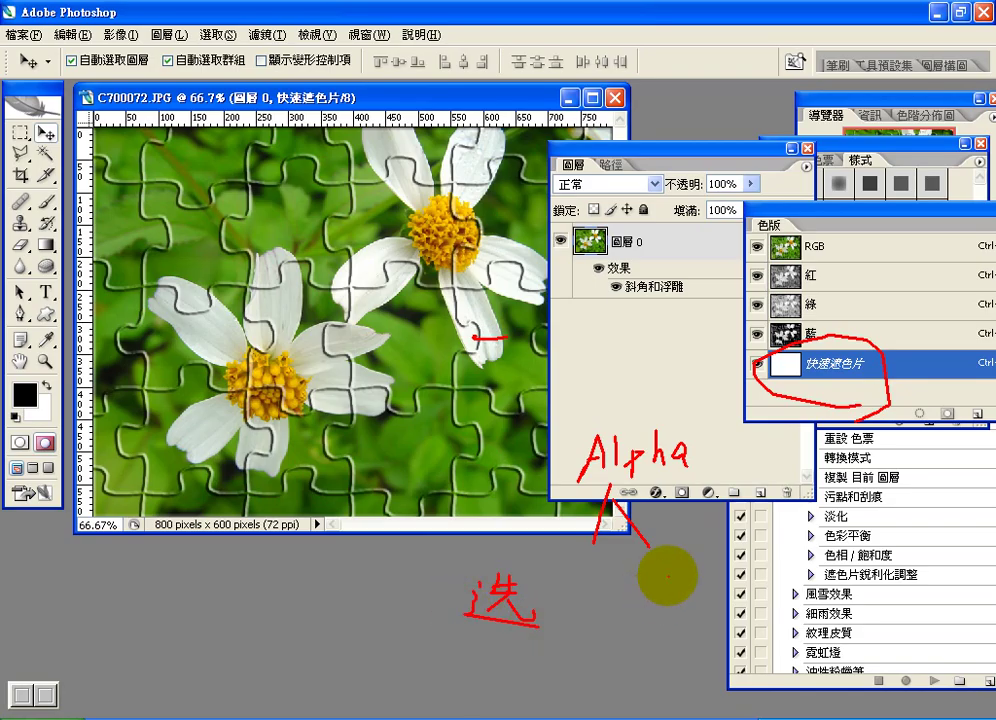
{"action": "mouse_move", "coordinate": [672, 577]}
{"action": "left_mouse_down"}
{"action": "mouse_move", "coordinate": [658, 584]}
{"action": "mouse_move", "coordinate": [678, 590]}
{"action": "left_mouse_up"}
{"action": "mouse_move", "coordinate": [665, 584]}
{"action": "left_mouse_down"}
{"action": "mouse_move", "coordinate": [663, 610]}
{"action": "mouse_move", "coordinate": [658, 596]}
{"action": "mouse_move", "coordinate": [647, 611]}
{"action": "mouse_move", "coordinate": [669, 618]}
{"action": "mouse_move", "coordinate": [661, 635]}
{"action": "left_mouse_up"}
{"action": "mouse_move", "coordinate": [630, 594]}
{"action": "left_mouse_down"}
{"action": "mouse_move", "coordinate": [617, 633]}
{"action": "mouse_move", "coordinate": [678, 638]}
{"action": "left_mouse_up"}
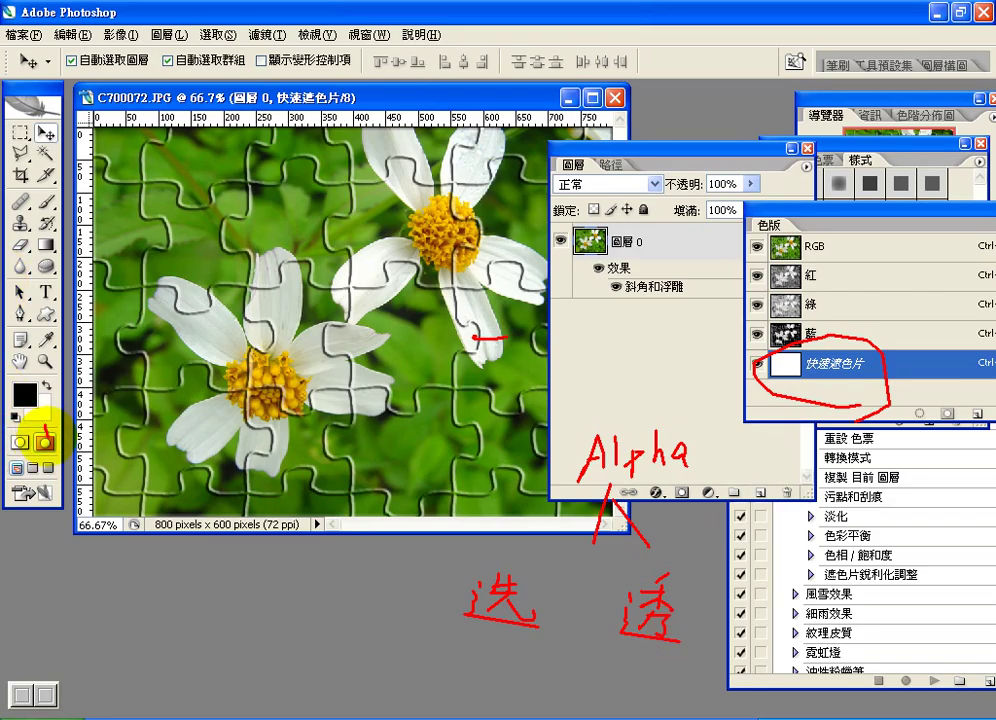
{"action": "left_click_drag", "start_coordinate": [37, 433], "coordinate": [60, 421]}
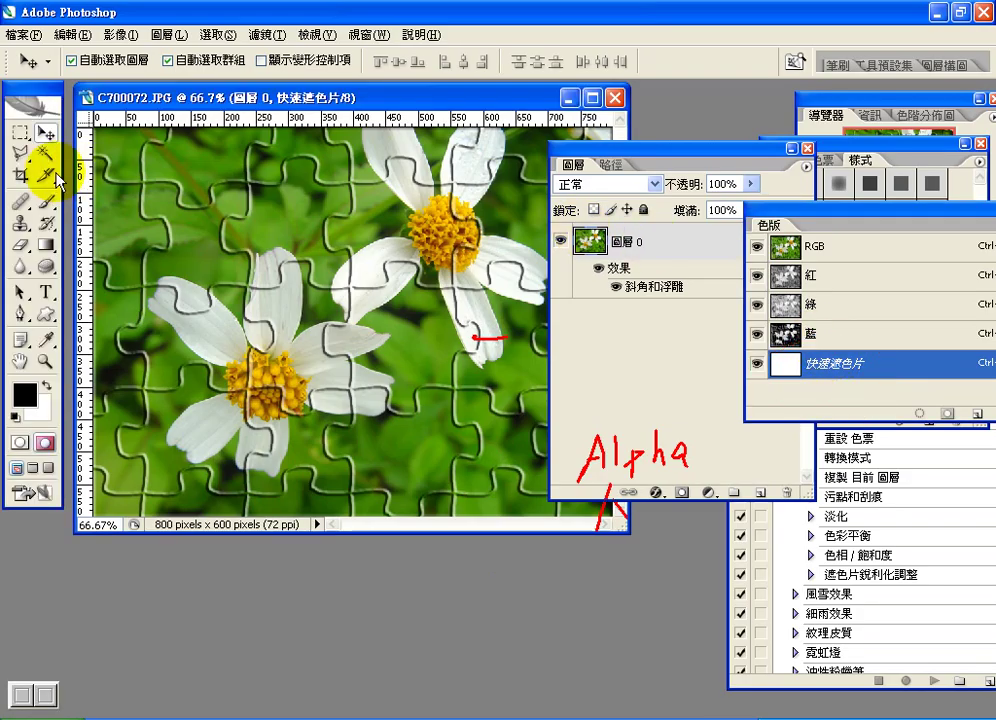
Paint a diagonal Quick Mask patch between the two flowers with the 231-pixel brush and return to standard mode
{"action": "left_click", "coordinate": [46, 201]}
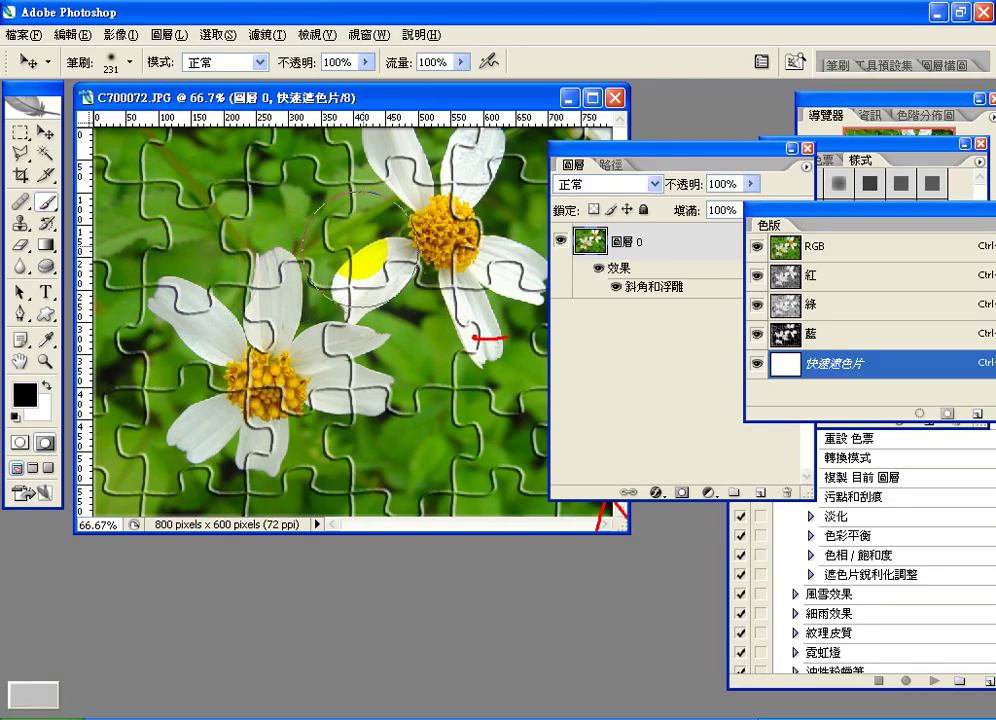
{"action": "left_click", "coordinate": [300, 215]}
{"action": "left_click_drag", "start_coordinate": [287, 318], "coordinate": [260, 343]}
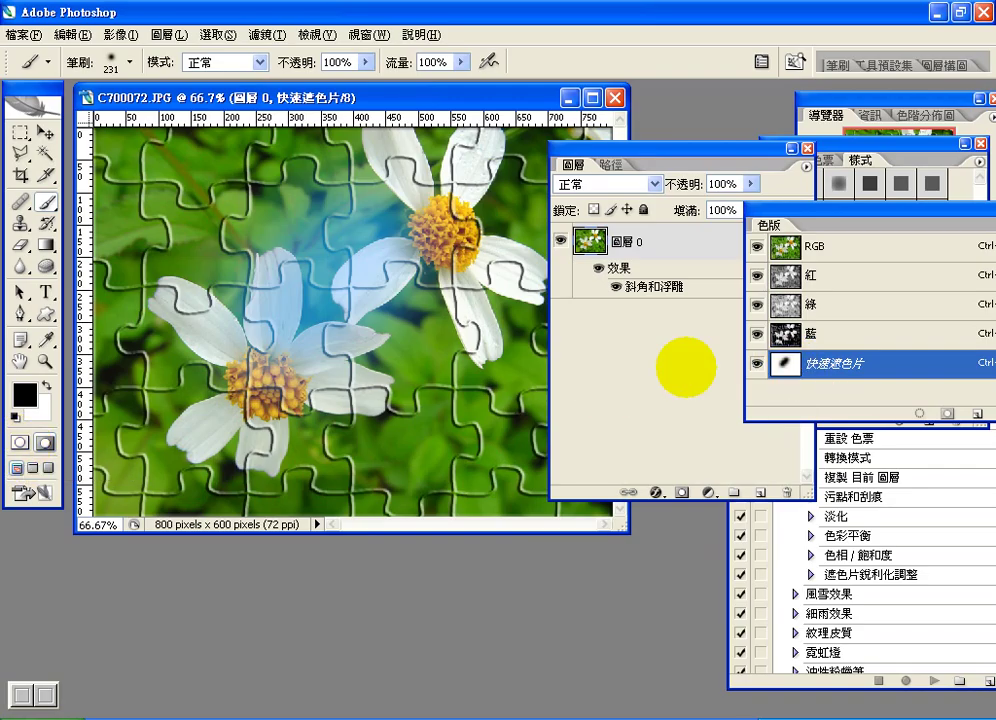
{"action": "left_click", "coordinate": [20, 446]}
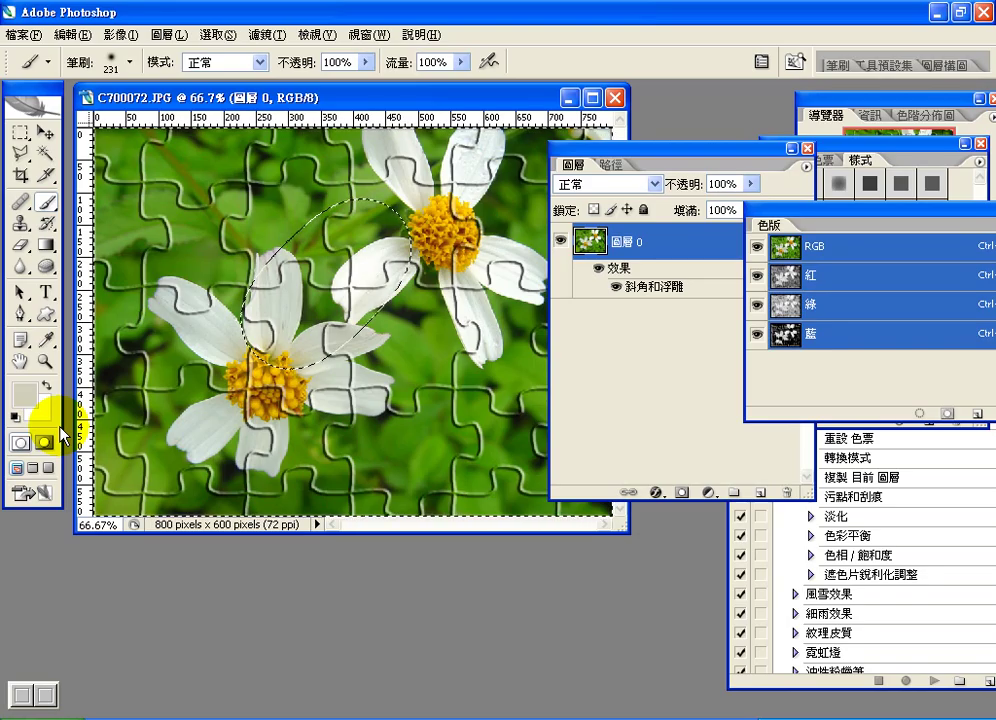
Deselect everything and add a layer mask to 圖層 0, keeping the Layers palette clear of the channel list
{"action": "key", "text": "ctrl+d"}
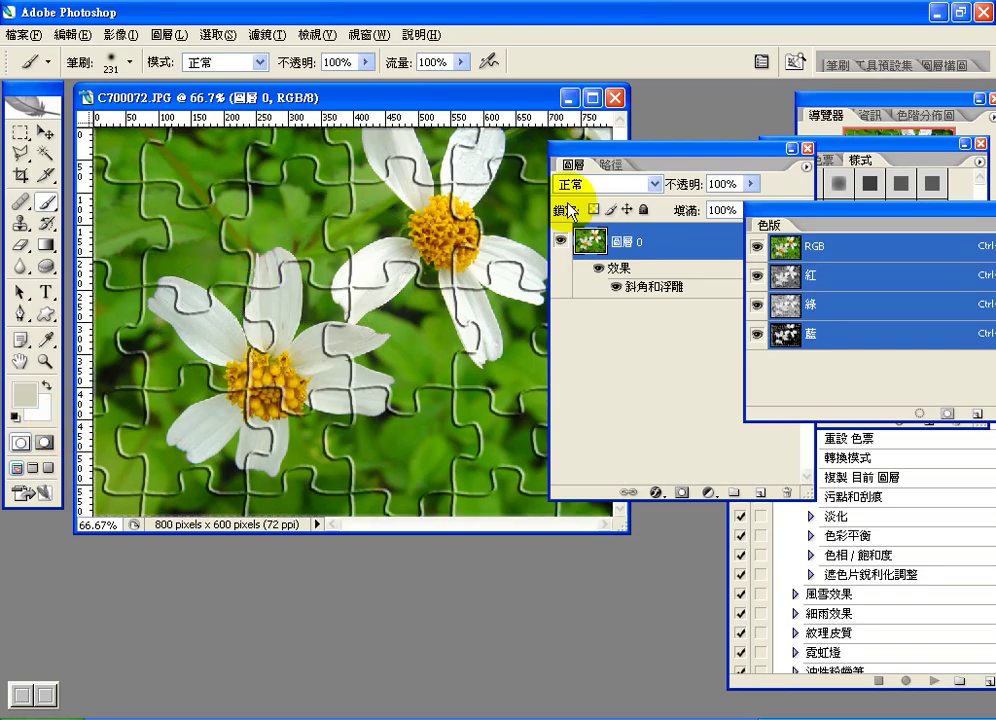
{"action": "left_click", "coordinate": [682, 494]}
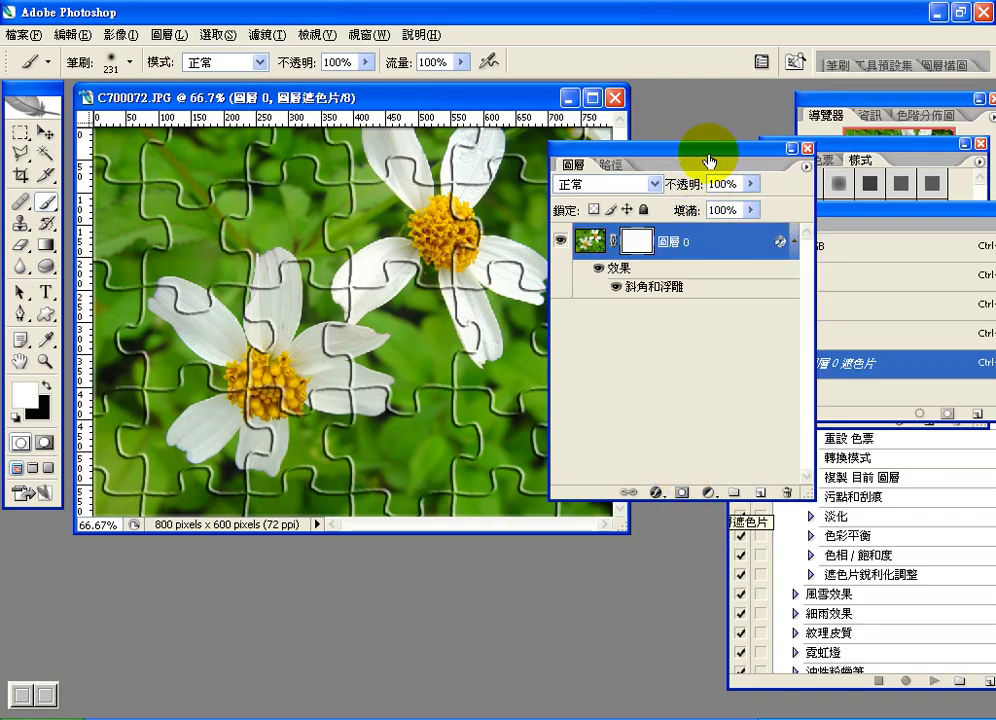
{"action": "left_click_drag", "start_coordinate": [707, 160], "coordinate": [650, 157]}
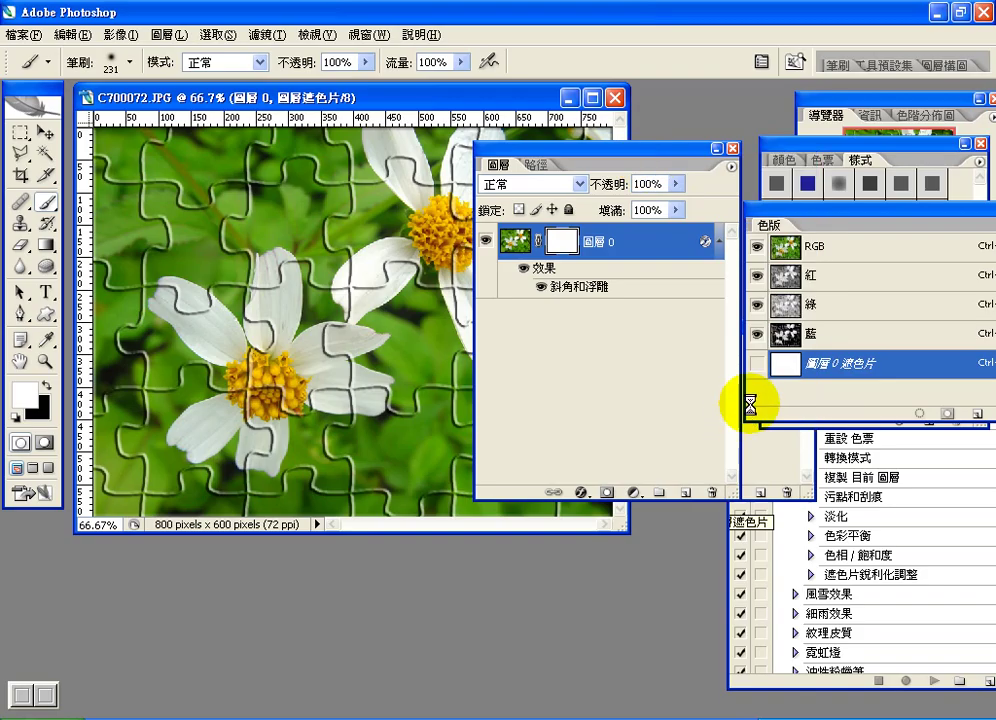
{"action": "mouse_move", "coordinate": [798, 390]}
{"action": "left_mouse_down"}
{"action": "mouse_move", "coordinate": [871, 335]}
{"action": "mouse_move", "coordinate": [891, 381]}
{"action": "mouse_move", "coordinate": [783, 395]}
{"action": "left_mouse_up"}
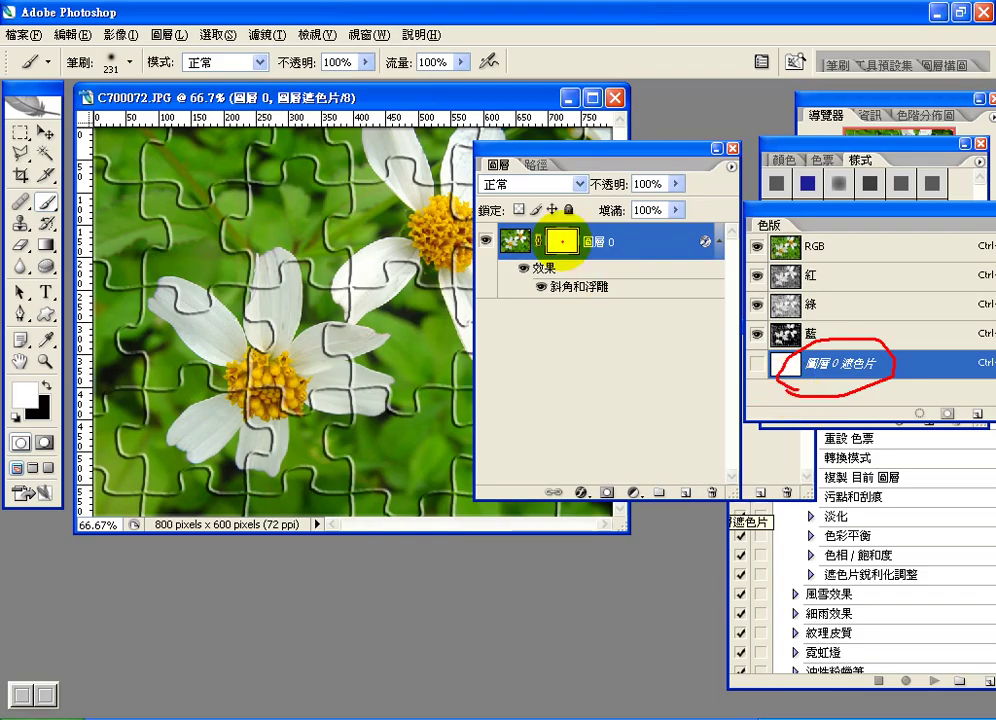
{"action": "left_click_drag", "start_coordinate": [553, 238], "coordinate": [580, 224]}
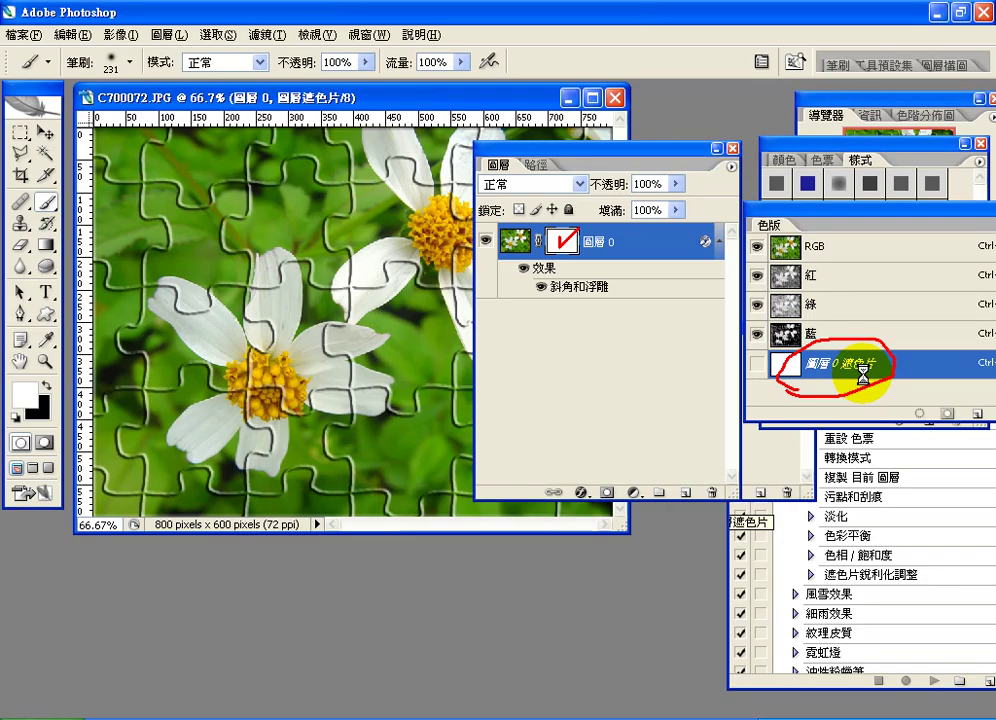
Draw a circular selection centered on the lower flower with the Elliptical Marquee tool
{"action": "left_click", "coordinate": [27, 145]}
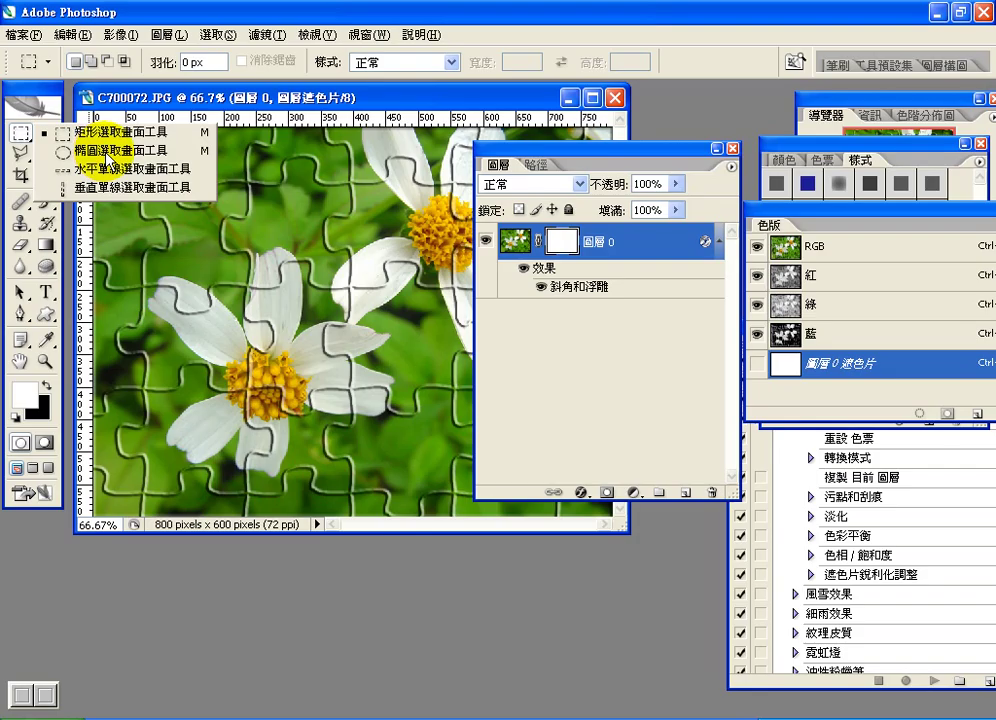
{"action": "left_click", "coordinate": [104, 152]}
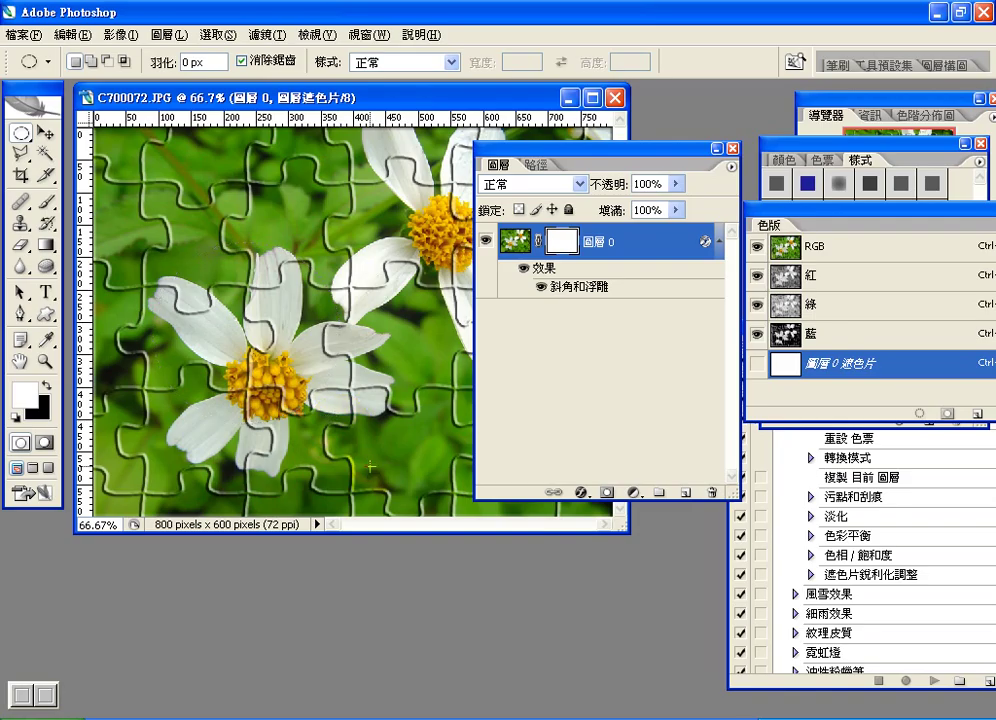
{"action": "left_click_drag", "start_coordinate": [261, 355], "coordinate": [371, 466]}
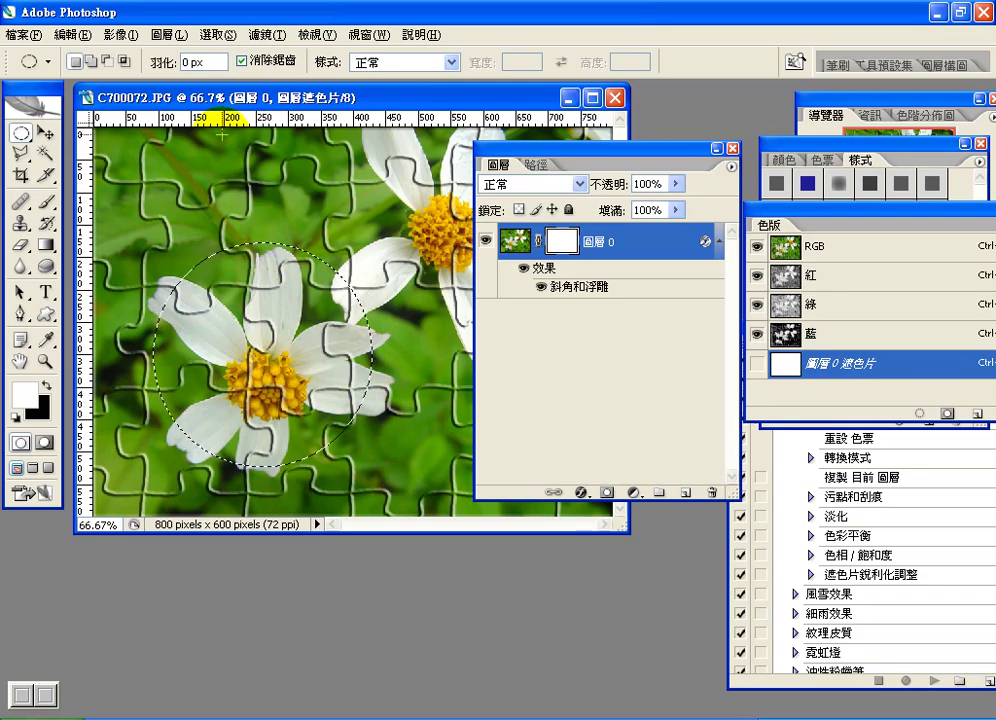
Save the circular selection in C700072.JPG as a new channel named circle
{"action": "left_click", "coordinate": [219, 38]}
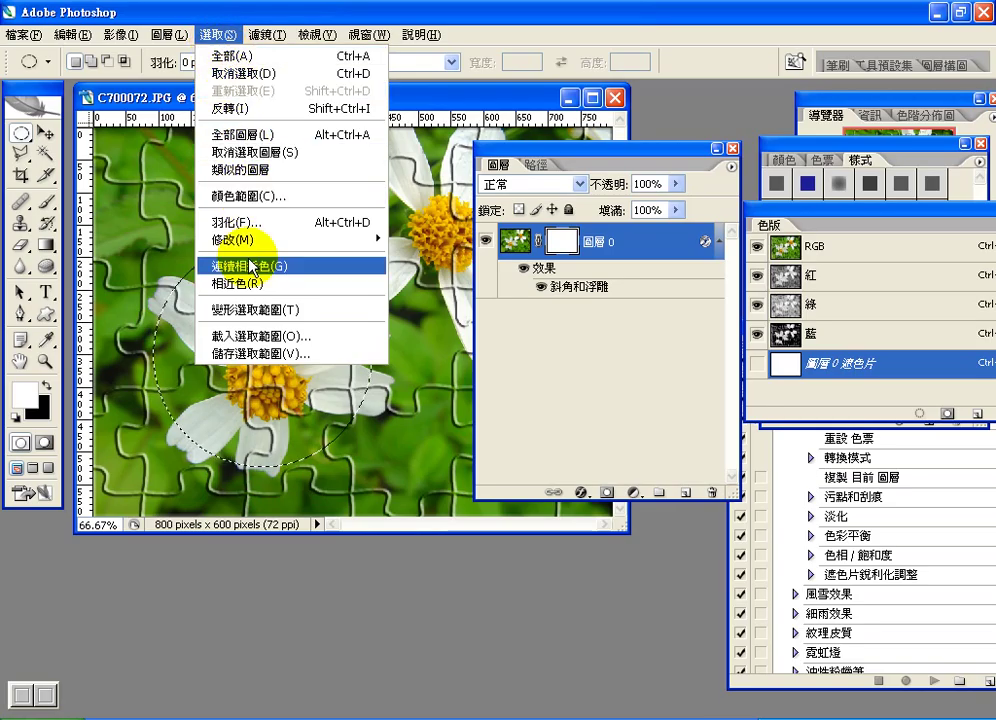
{"action": "left_click", "coordinate": [270, 353]}
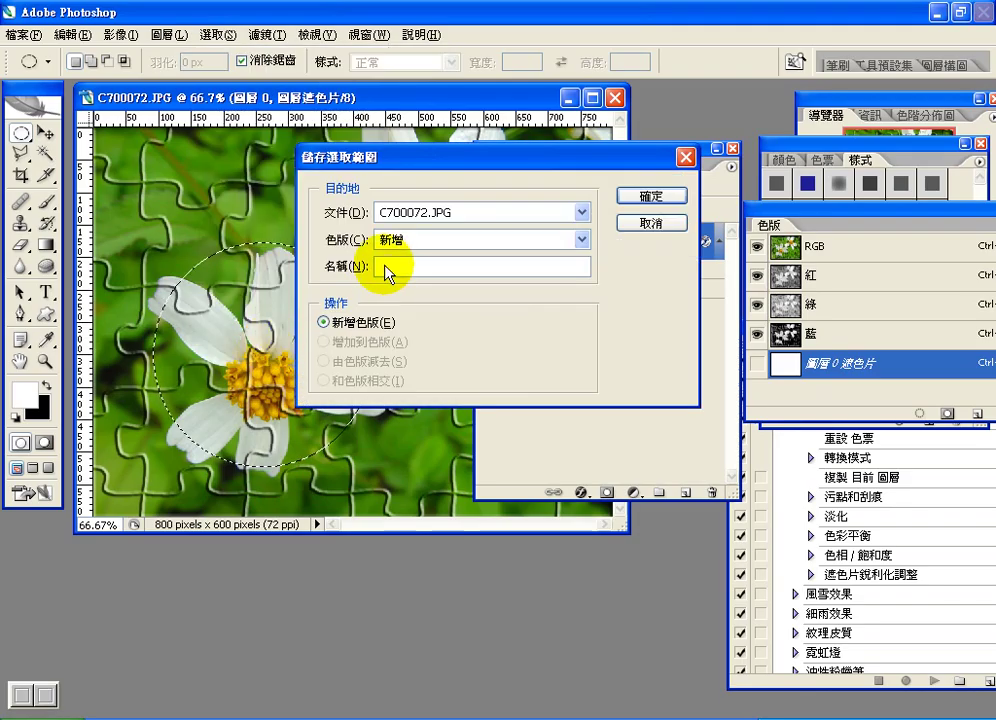
{"action": "type", "text": "c"}
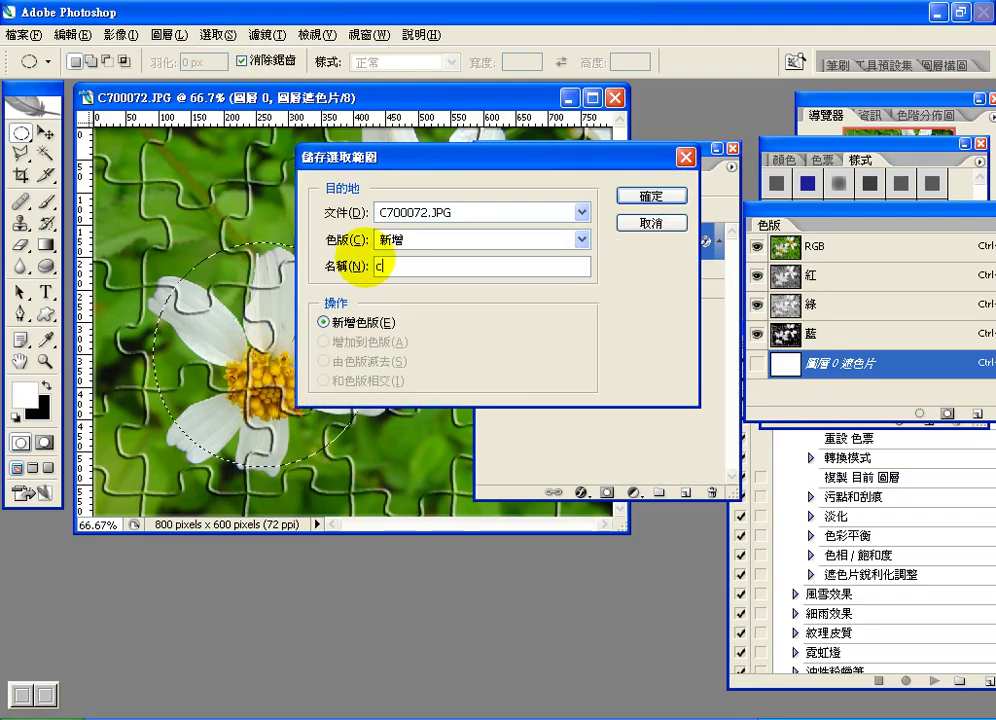
{"action": "type", "text": "ircle"}
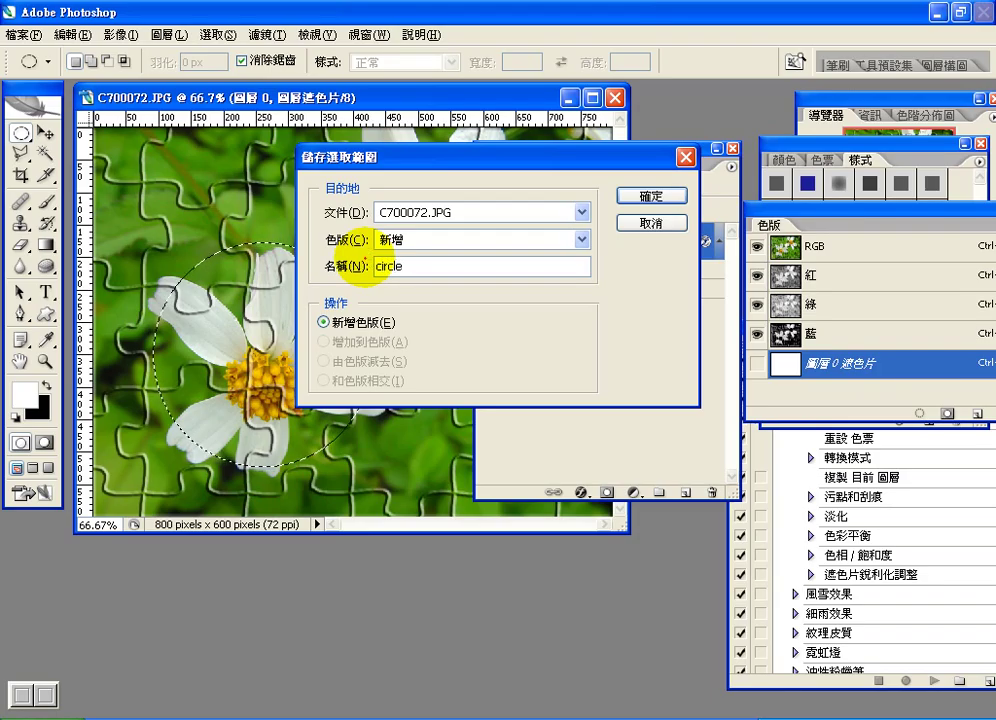
{"action": "mouse_move", "coordinate": [313, 298]}
{"action": "left_mouse_down"}
{"action": "mouse_move", "coordinate": [374, 291]}
{"action": "mouse_move", "coordinate": [415, 318]}
{"action": "mouse_move", "coordinate": [391, 331]}
{"action": "mouse_move", "coordinate": [313, 338]}
{"action": "mouse_move", "coordinate": [302, 298]}
{"action": "left_mouse_up"}
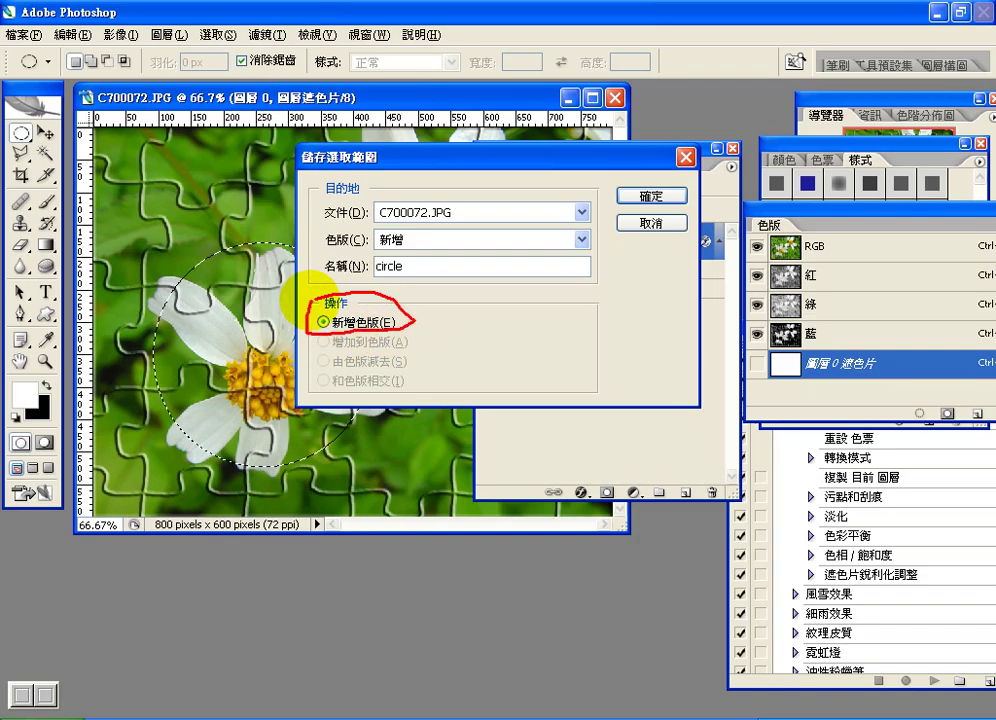
{"action": "key", "text": "Escape"}
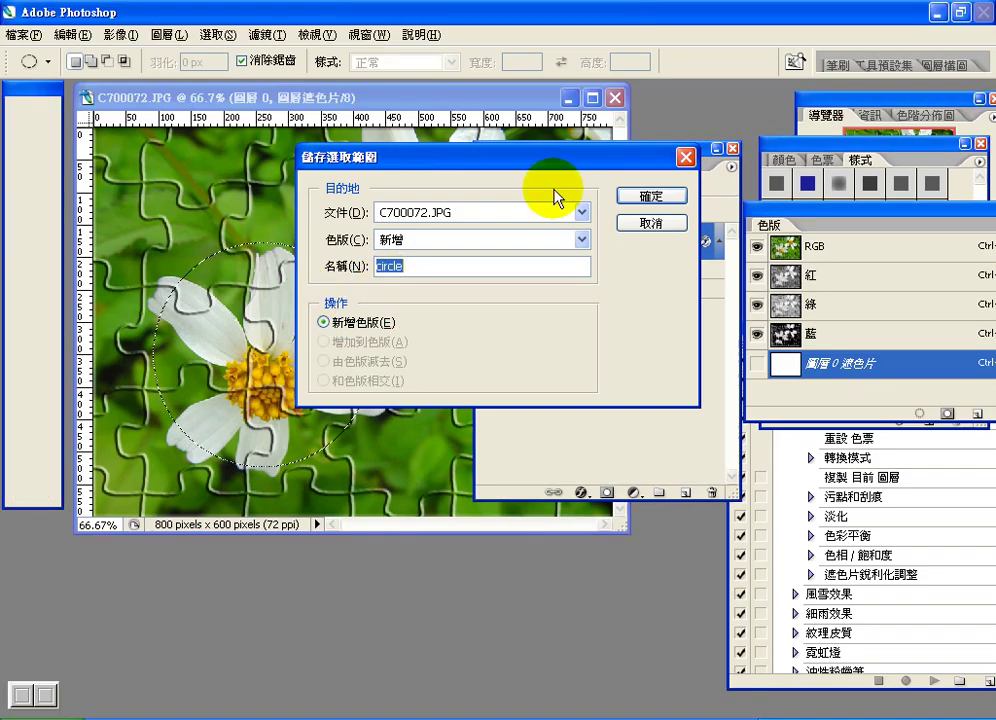
{"action": "left_click", "coordinate": [630, 199]}
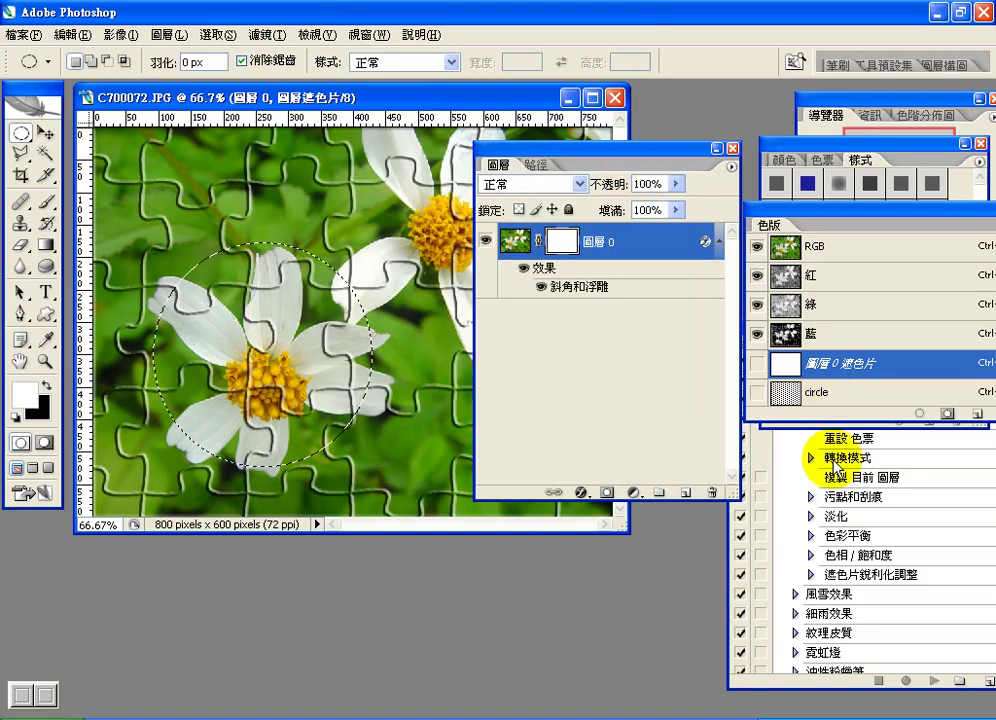
Enlarge the Channels palette and examine the circle channel on its own, ending with only the RGB color channels shown
{"action": "left_click_drag", "start_coordinate": [833, 415], "coordinate": [833, 503]}
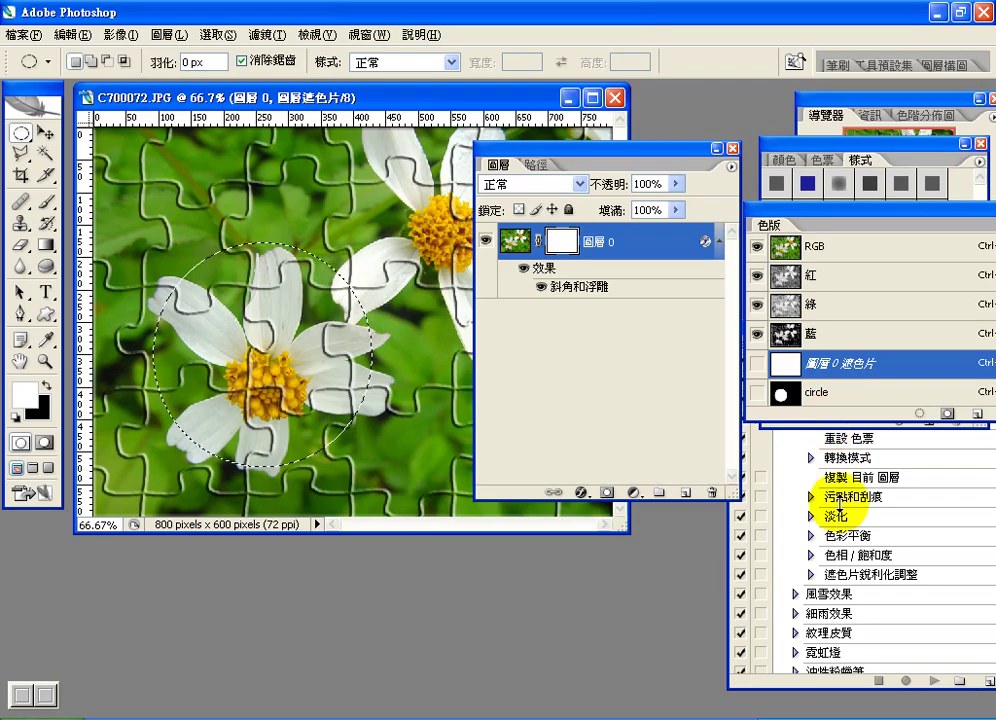
{"action": "left_click", "coordinate": [803, 396]}
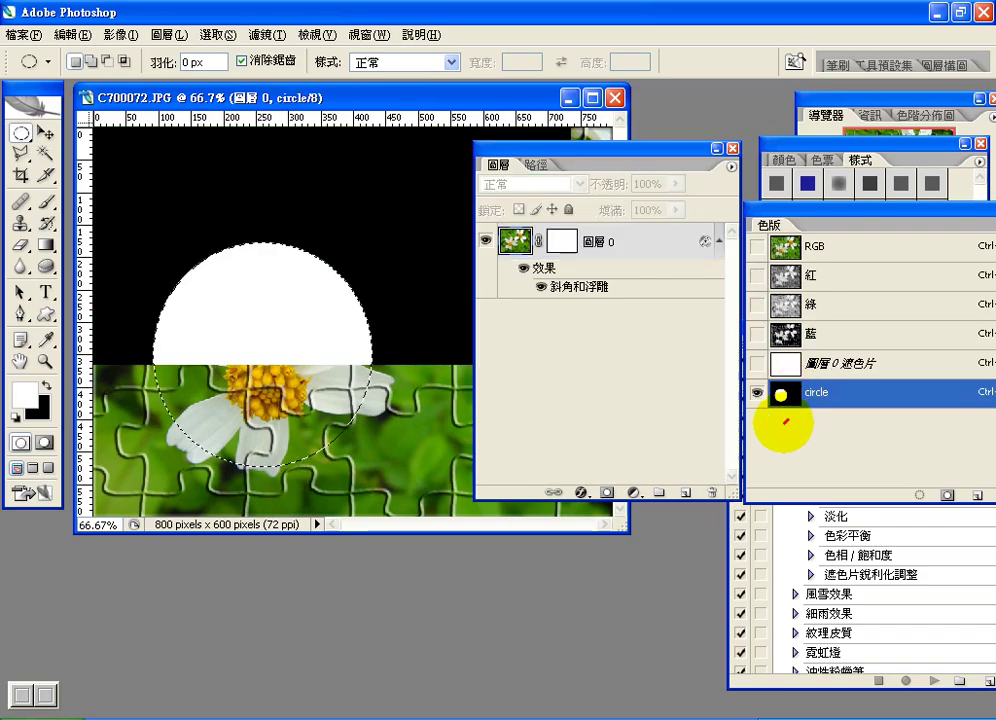
{"action": "mouse_move", "coordinate": [786, 421]}
{"action": "left_mouse_down"}
{"action": "mouse_move", "coordinate": [824, 441]}
{"action": "mouse_move", "coordinate": [774, 466]}
{"action": "left_mouse_up"}
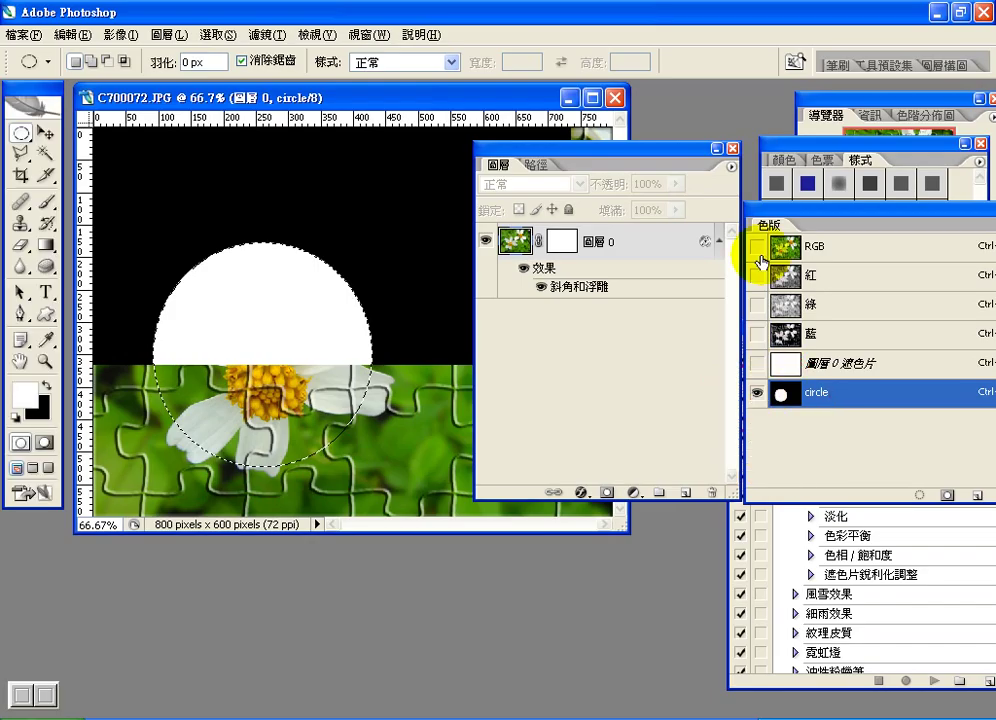
{"action": "left_click_drag", "start_coordinate": [757, 246], "coordinate": [750, 335]}
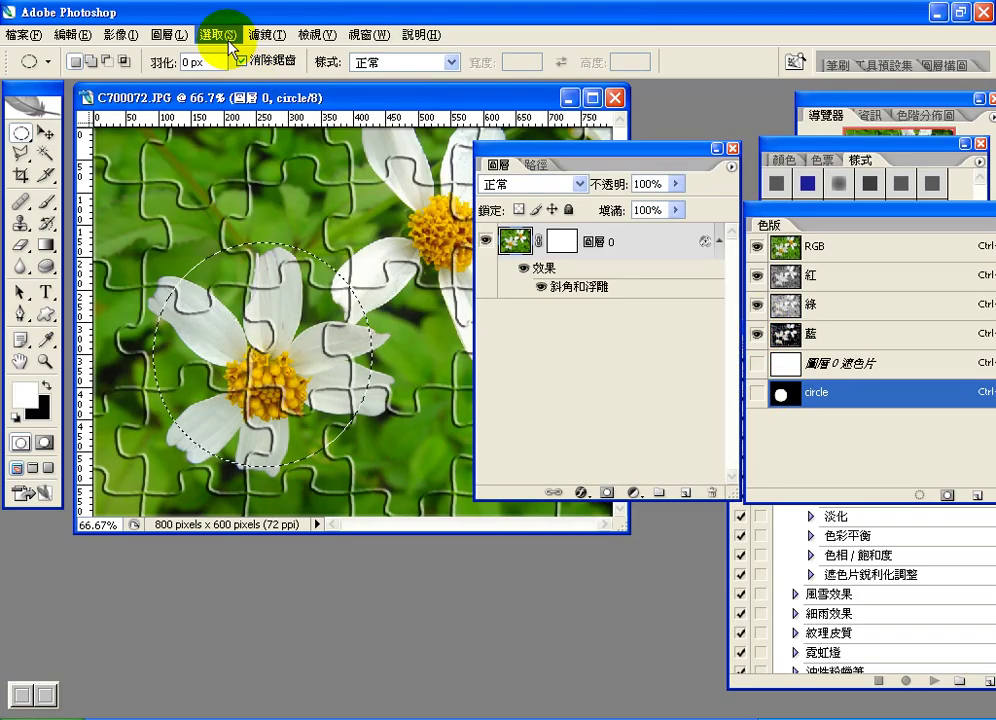
Clear the circular selection and reload it from the circle channel of C700072.JPG as a new selection
{"action": "left_click", "coordinate": [229, 39]}
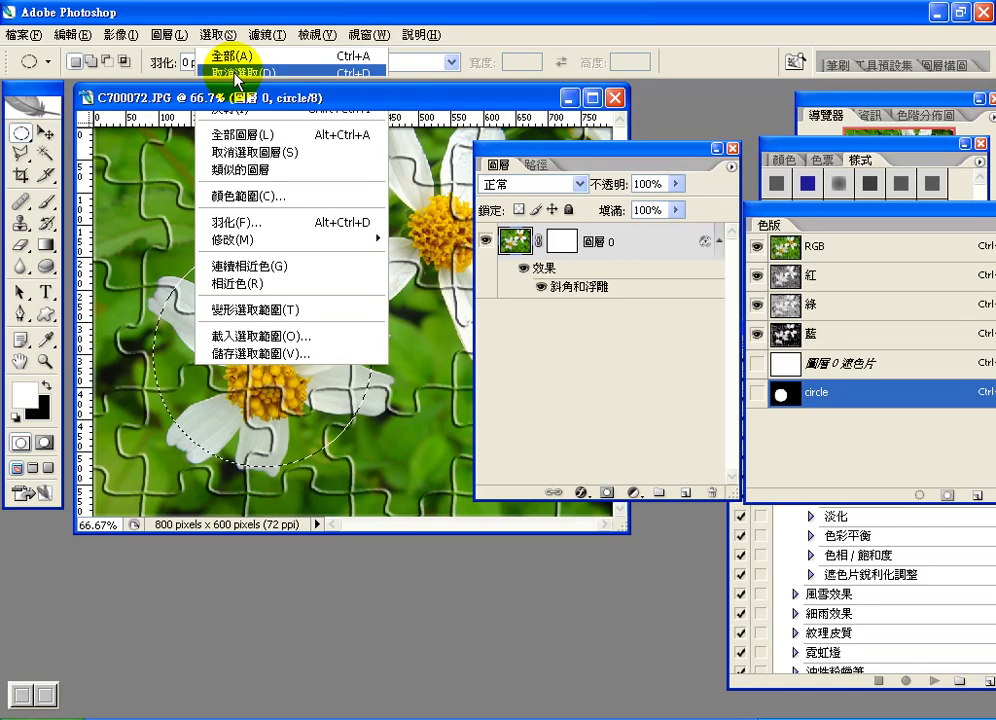
{"action": "left_click", "coordinate": [234, 74]}
{"action": "left_click", "coordinate": [228, 35]}
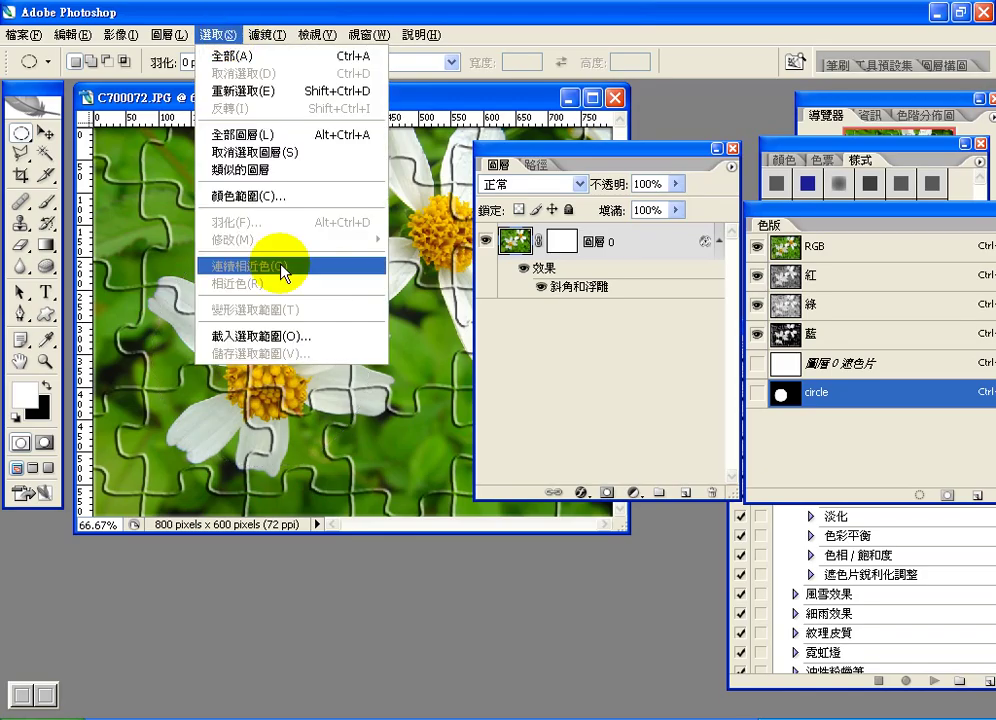
{"action": "left_click", "coordinate": [298, 336]}
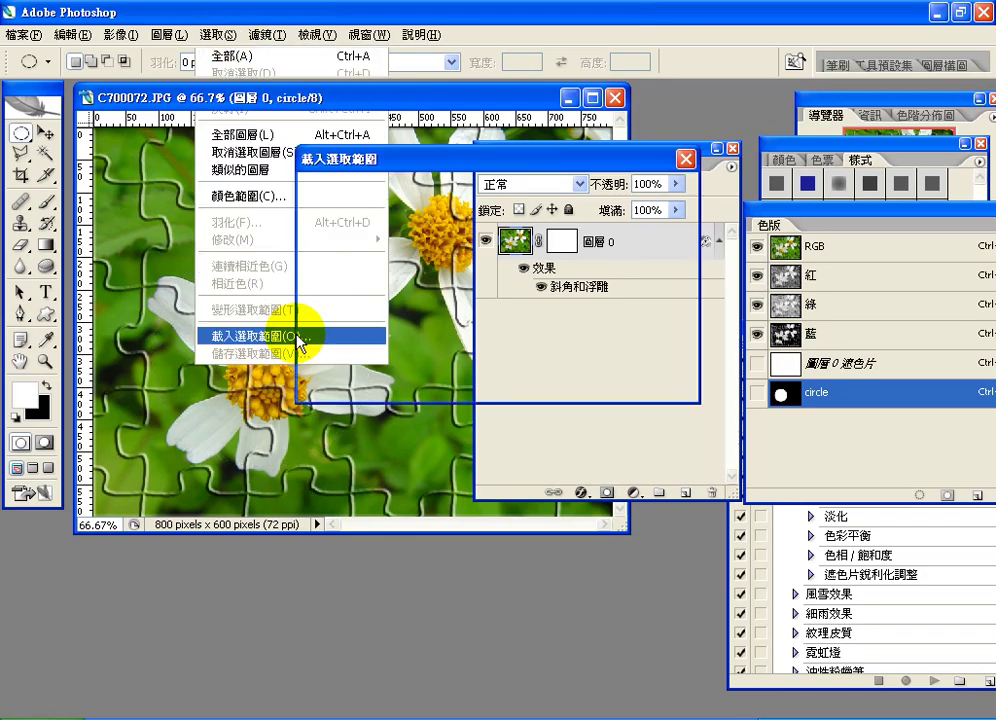
{"action": "left_click", "coordinate": [460, 241]}
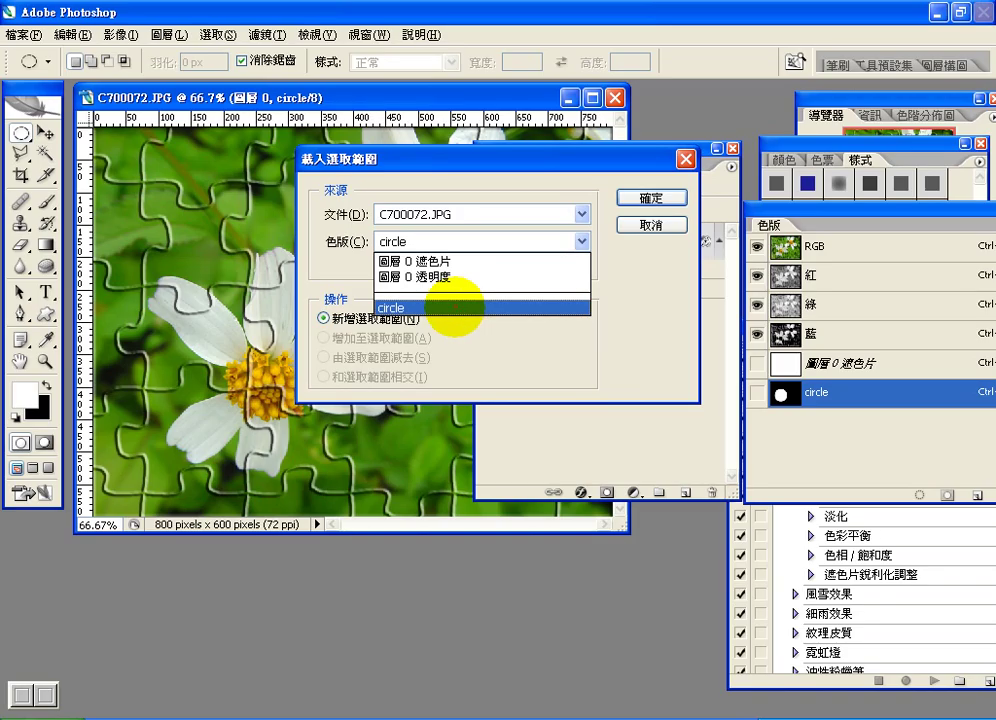
{"action": "mouse_move", "coordinate": [468, 262]}
{"action": "left_mouse_down"}
{"action": "mouse_move", "coordinate": [650, 308]}
{"action": "mouse_move", "coordinate": [724, 345]}
{"action": "mouse_move", "coordinate": [748, 376]}
{"action": "left_mouse_up"}
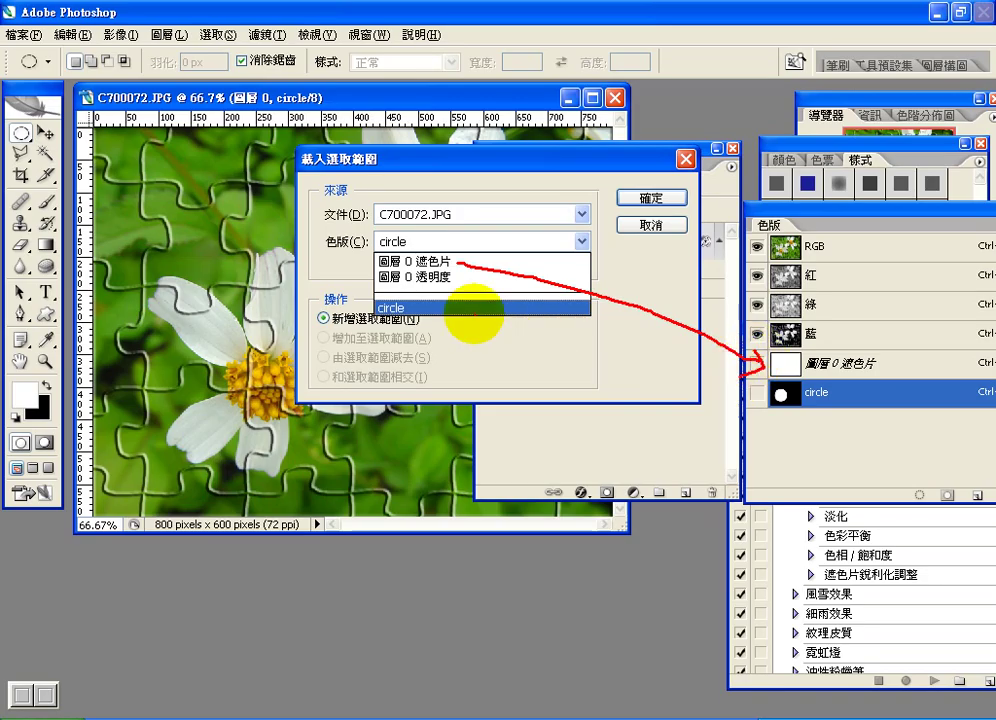
{"action": "left_click_drag", "start_coordinate": [474, 313], "coordinate": [740, 400]}
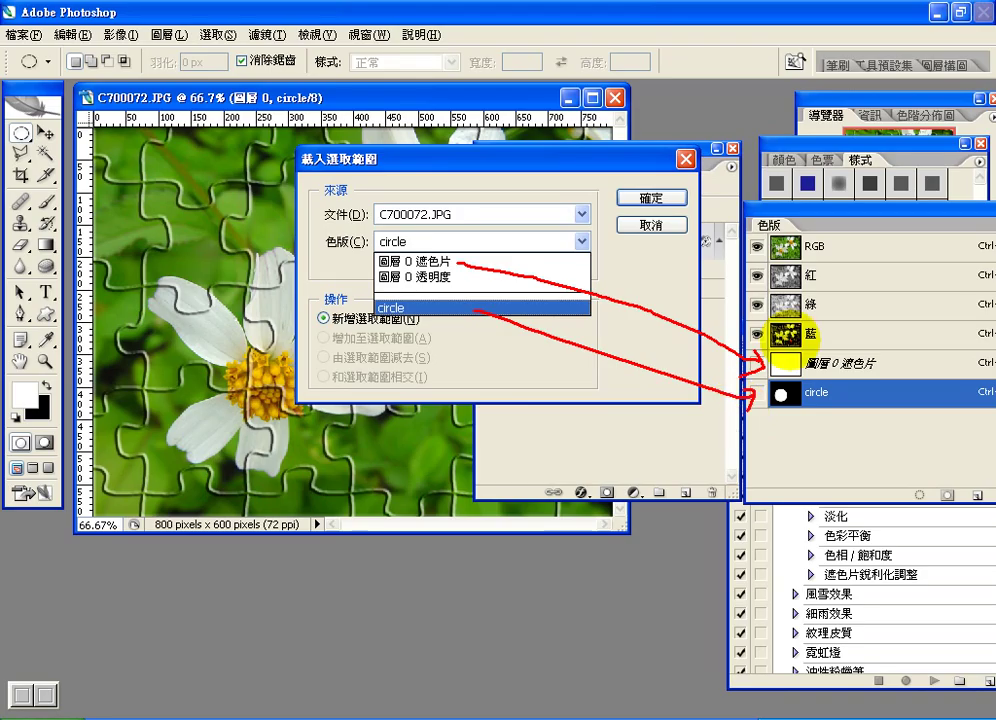
{"action": "mouse_move", "coordinate": [835, 418]}
{"action": "left_mouse_down"}
{"action": "mouse_move", "coordinate": [756, 402]}
{"action": "mouse_move", "coordinate": [911, 318]}
{"action": "mouse_move", "coordinate": [880, 437]}
{"action": "left_mouse_up"}
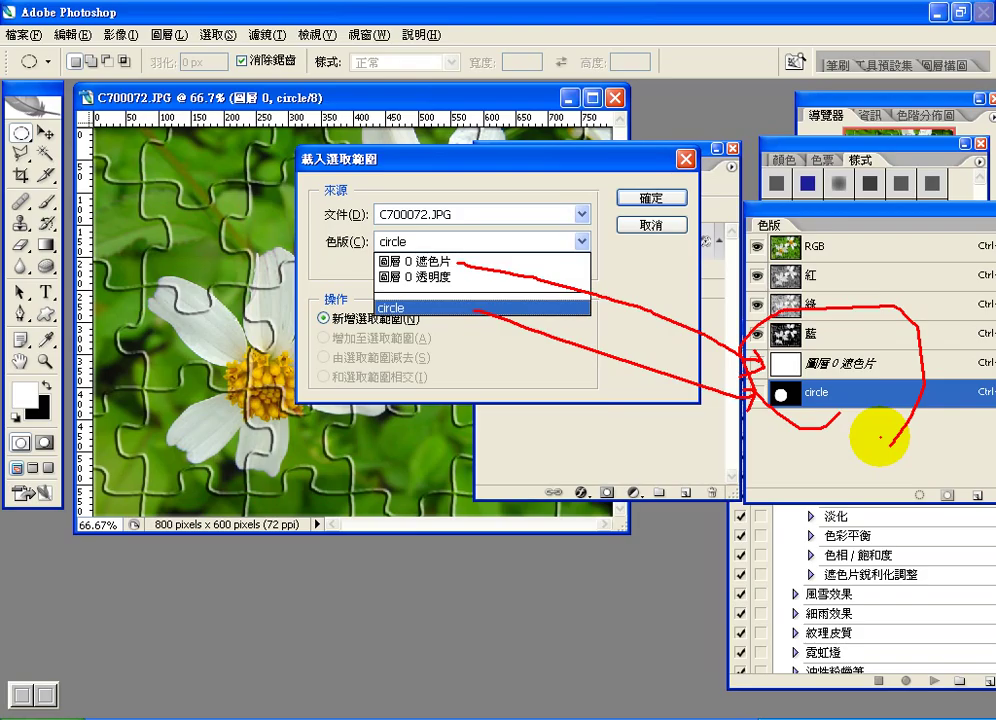
{"action": "left_click", "coordinate": [880, 413]}
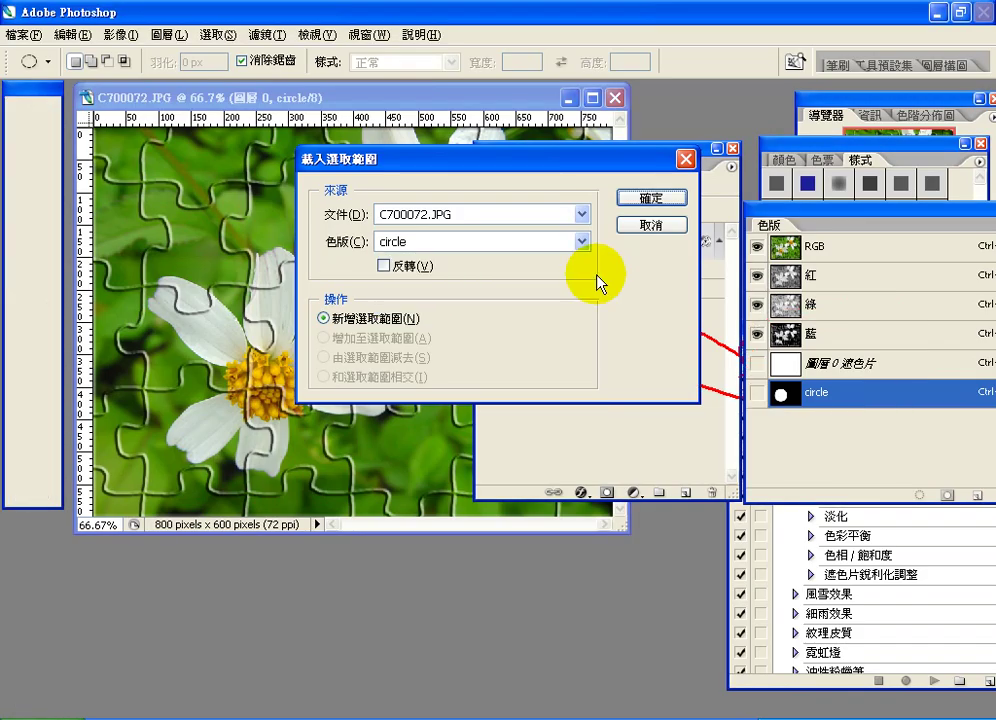
{"action": "left_click", "coordinate": [636, 199]}
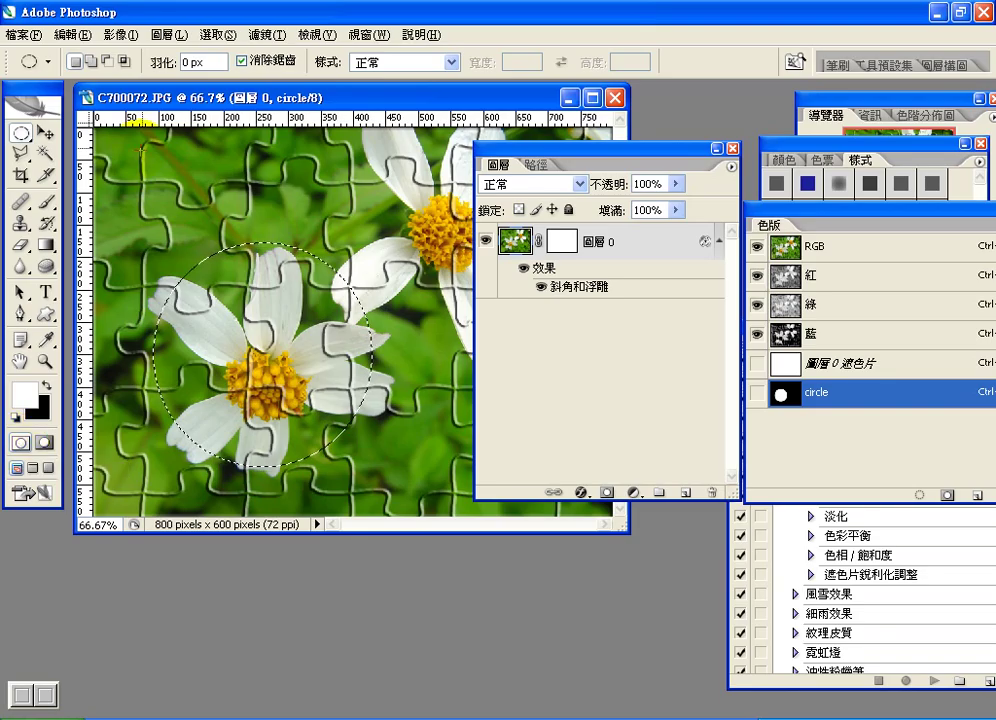
Deselect the circle, then delete both the circle channel and the 圖層 0 layer mask channel
{"action": "left_click", "coordinate": [214, 34]}
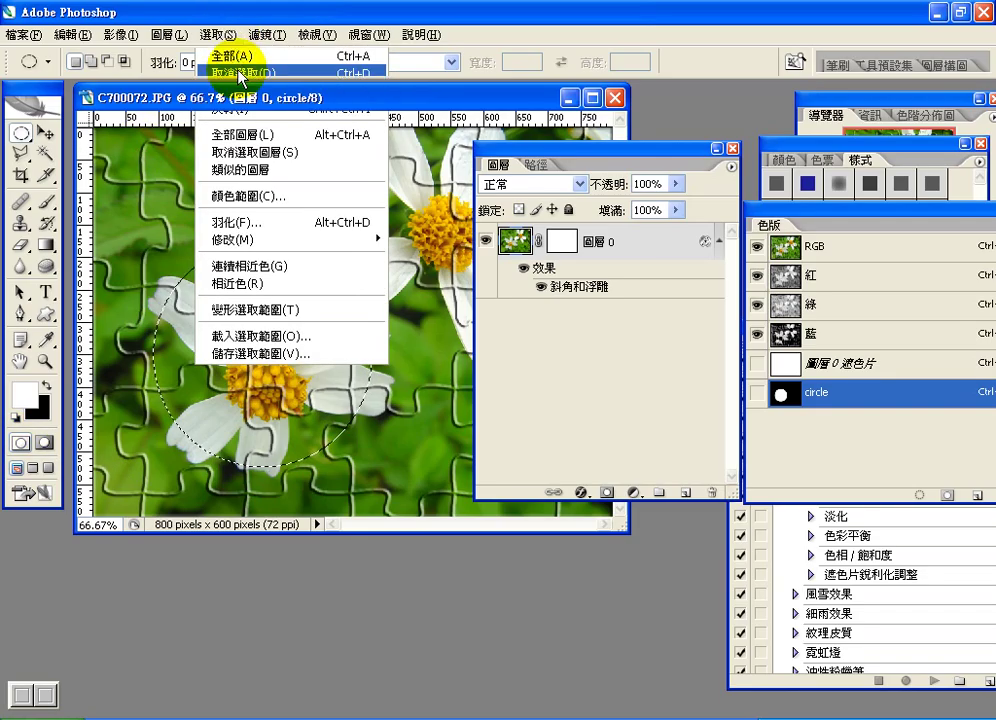
{"action": "left_click", "coordinate": [241, 74]}
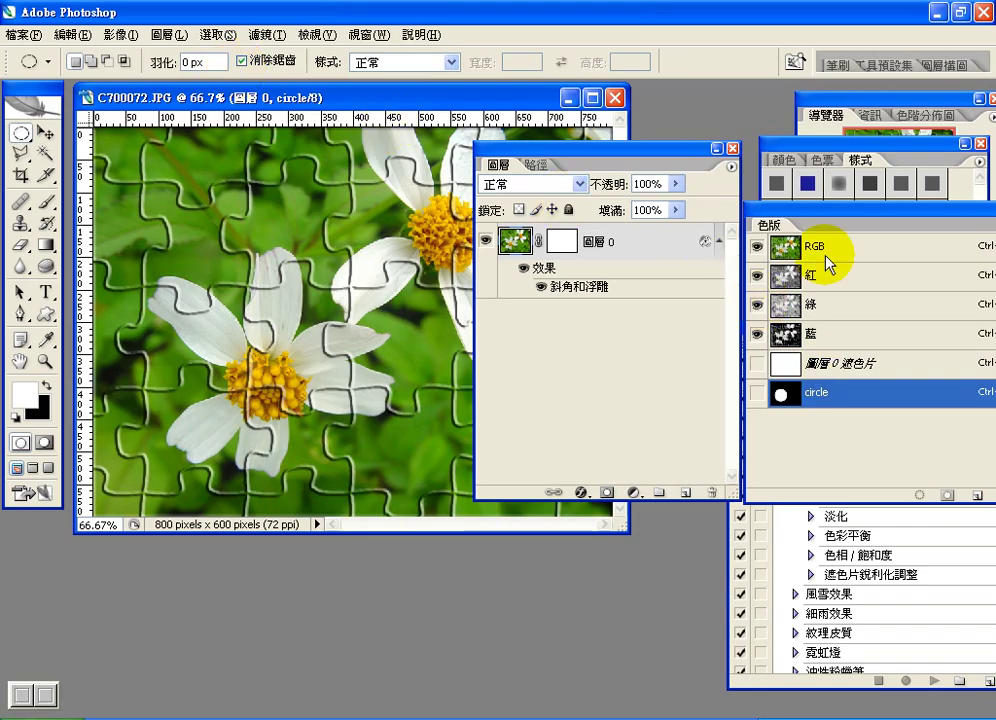
{"action": "left_click_drag", "start_coordinate": [827, 205], "coordinate": [752, 203]}
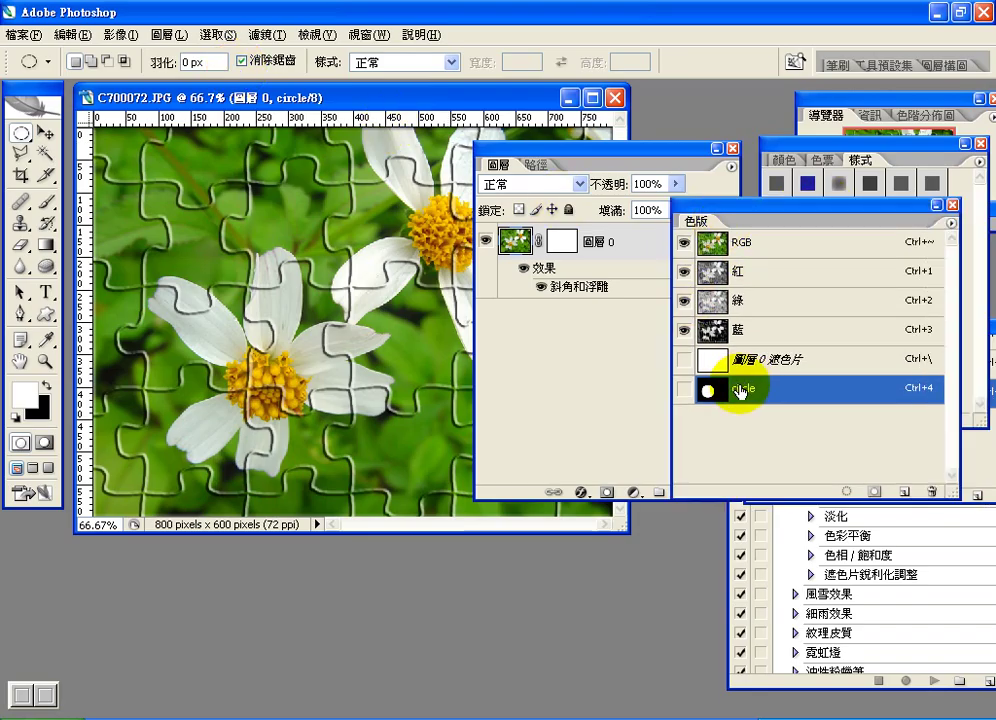
{"action": "left_click_drag", "start_coordinate": [740, 390], "coordinate": [931, 491]}
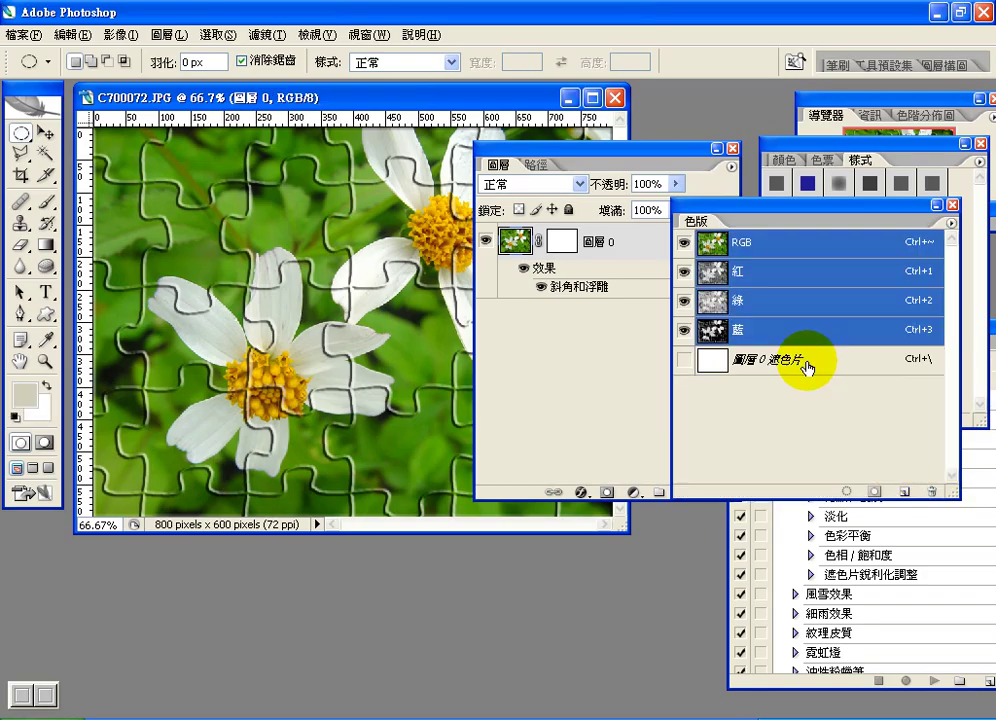
{"action": "left_click_drag", "start_coordinate": [807, 368], "coordinate": [932, 490]}
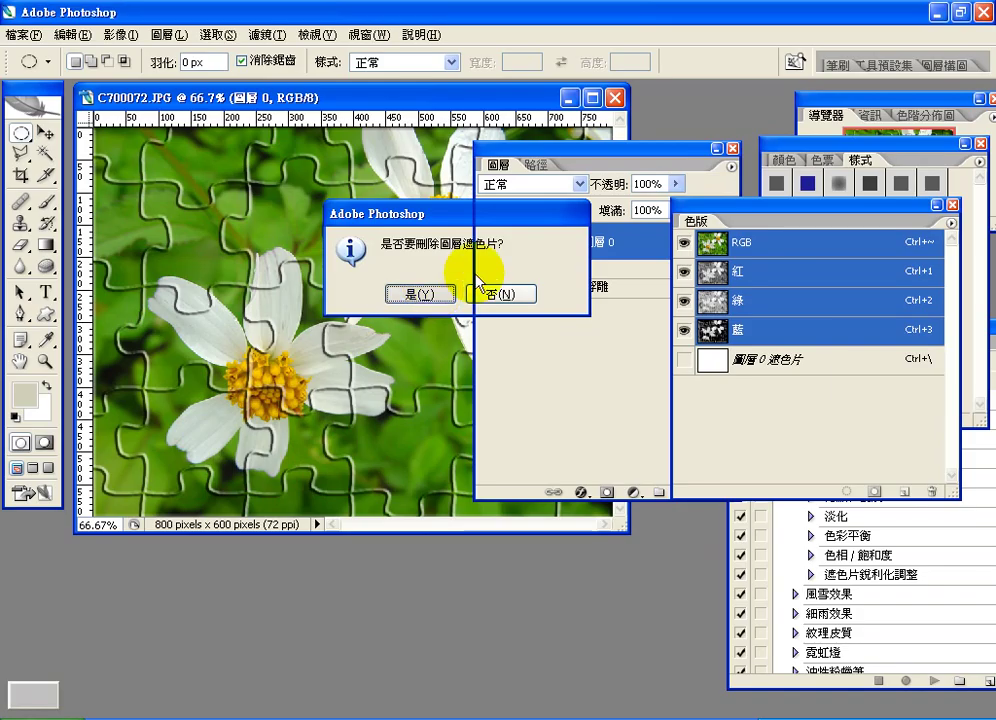
{"action": "left_click", "coordinate": [495, 294]}
Move the Layers and Channels palettes so the channel list is accessible, and create a new alpha channel
{"action": "left_click_drag", "start_coordinate": [664, 153], "coordinate": [847, 138]}
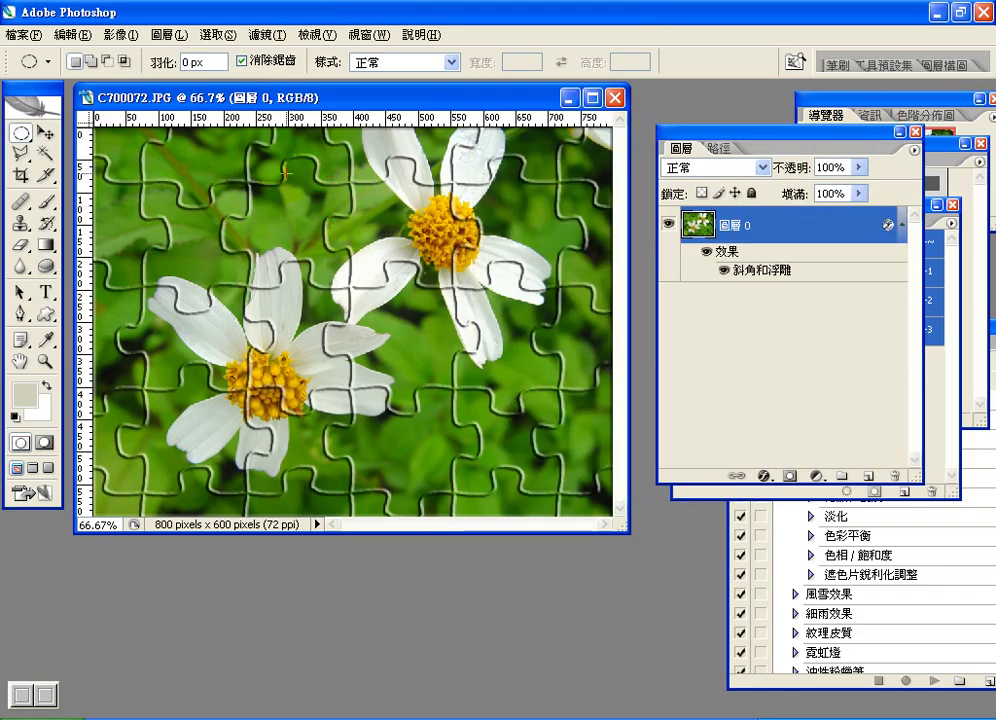
{"action": "left_click", "coordinate": [257, 260]}
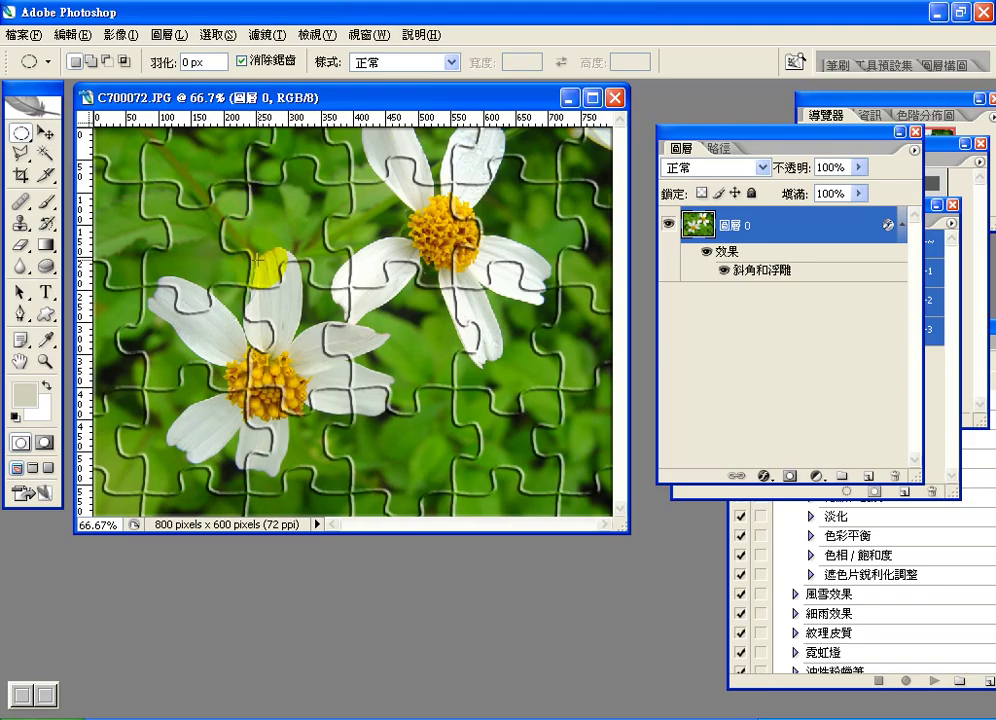
{"action": "key", "text": "ctrl+z"}
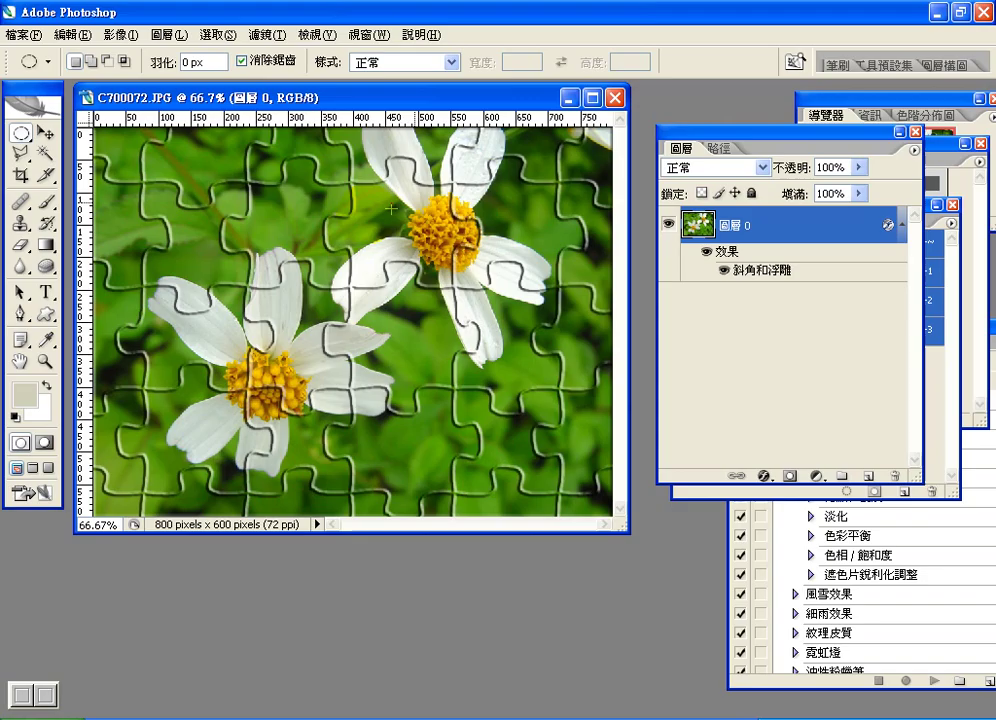
{"action": "left_click", "coordinate": [929, 389]}
{"action": "left_click_drag", "start_coordinate": [823, 222], "coordinate": [709, 250]}
{"action": "left_click", "coordinate": [582, 259]}
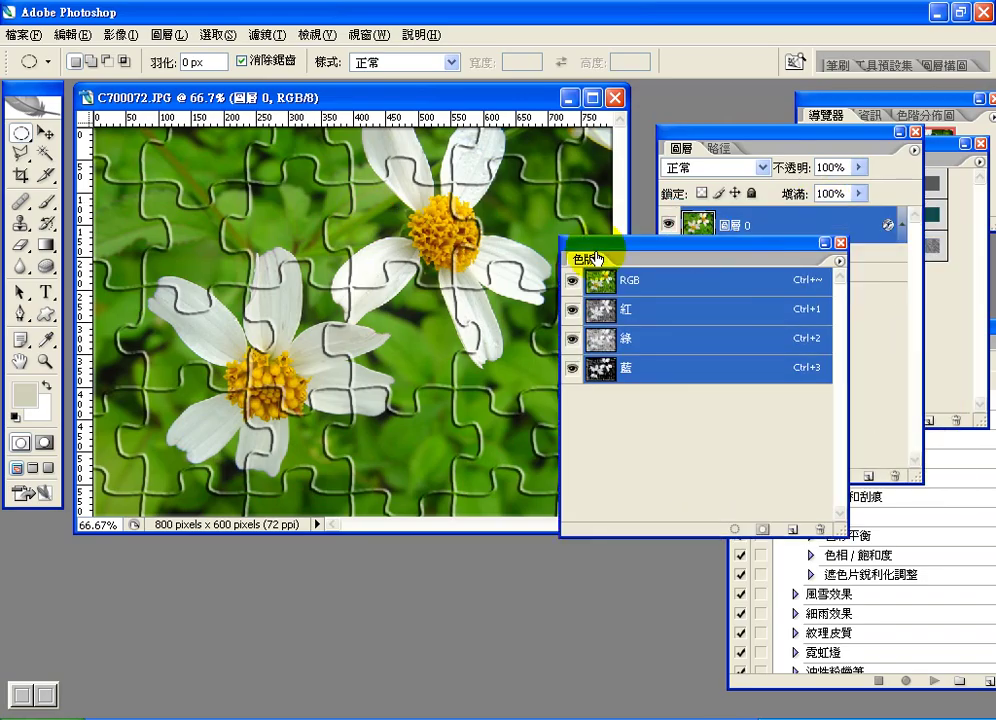
{"action": "left_click", "coordinate": [795, 528]}
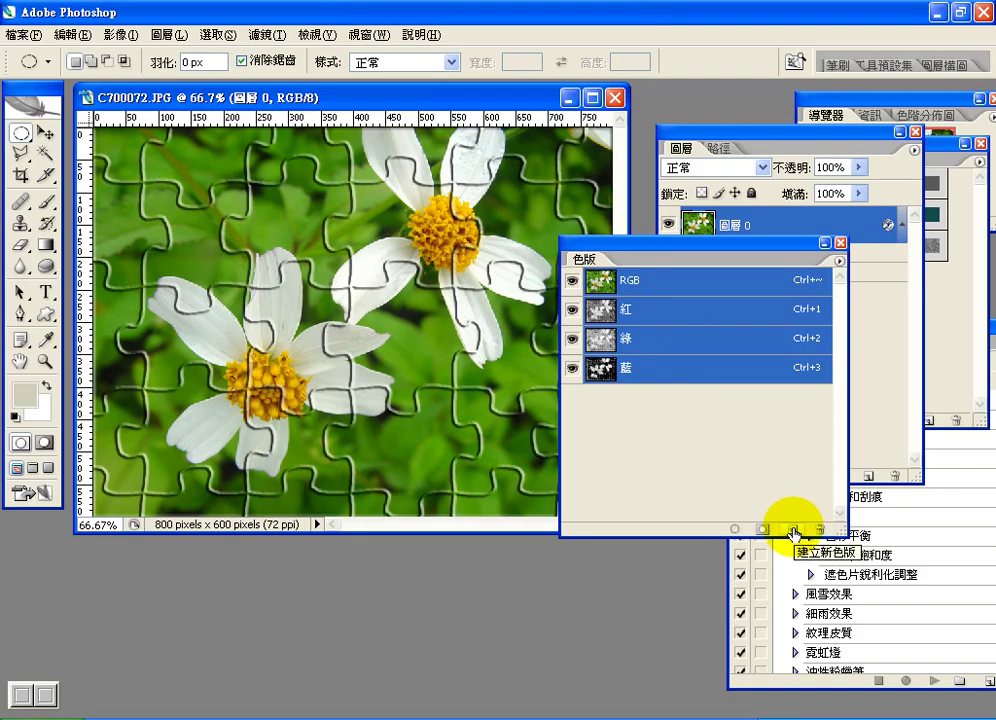
{"action": "left_click", "coordinate": [795, 530]}
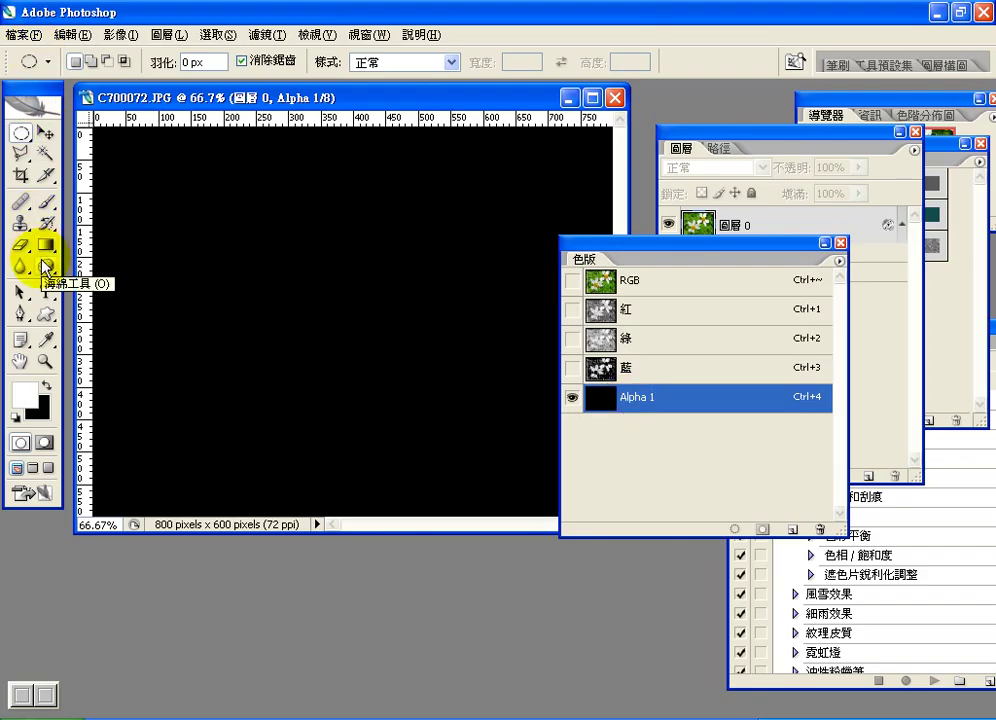
Fill the entire Alpha 1 channel with the jigsaw outline pattern using the Paint Bucket set to 圖樣 (pattern) fill
{"action": "left_click_drag", "start_coordinate": [146, 100], "coordinate": [197, 110]}
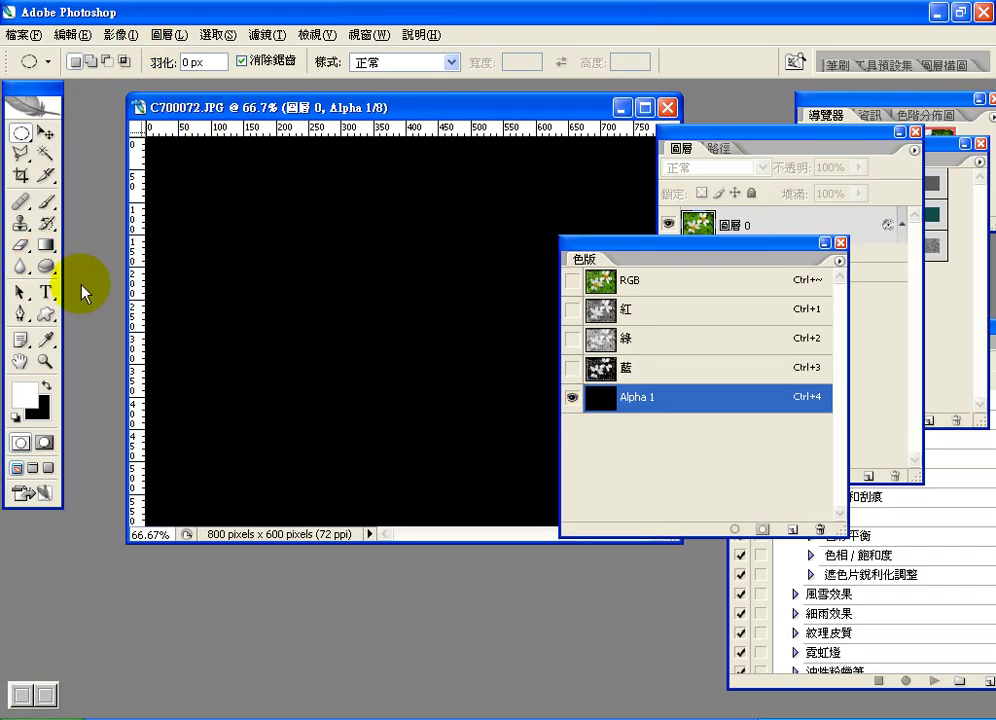
{"action": "left_click", "coordinate": [47, 246]}
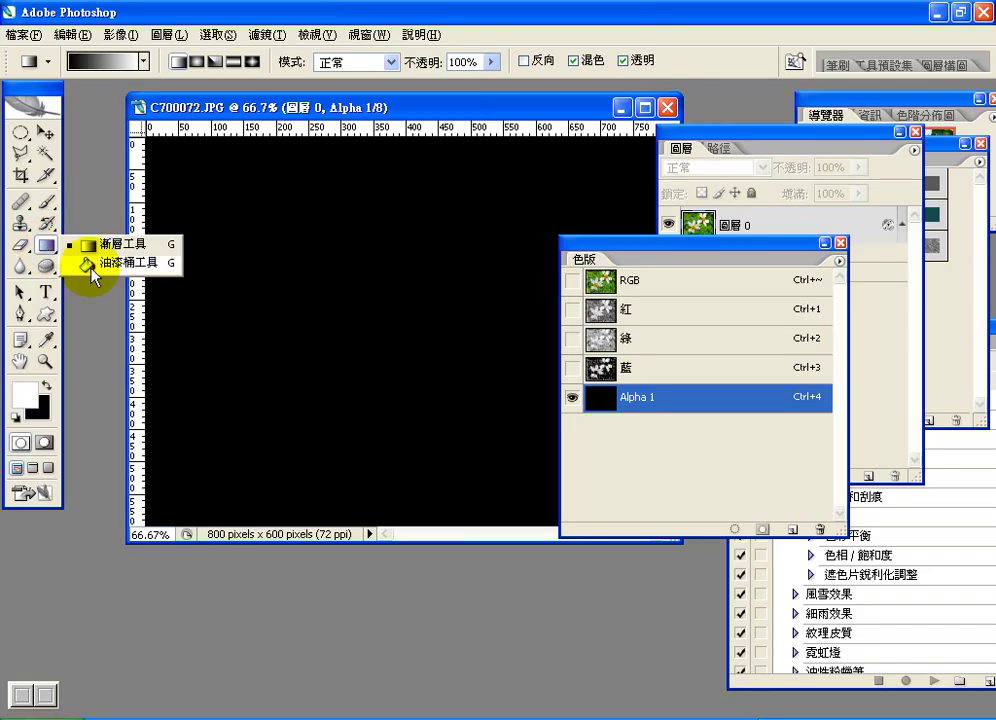
{"action": "left_click", "coordinate": [86, 262]}
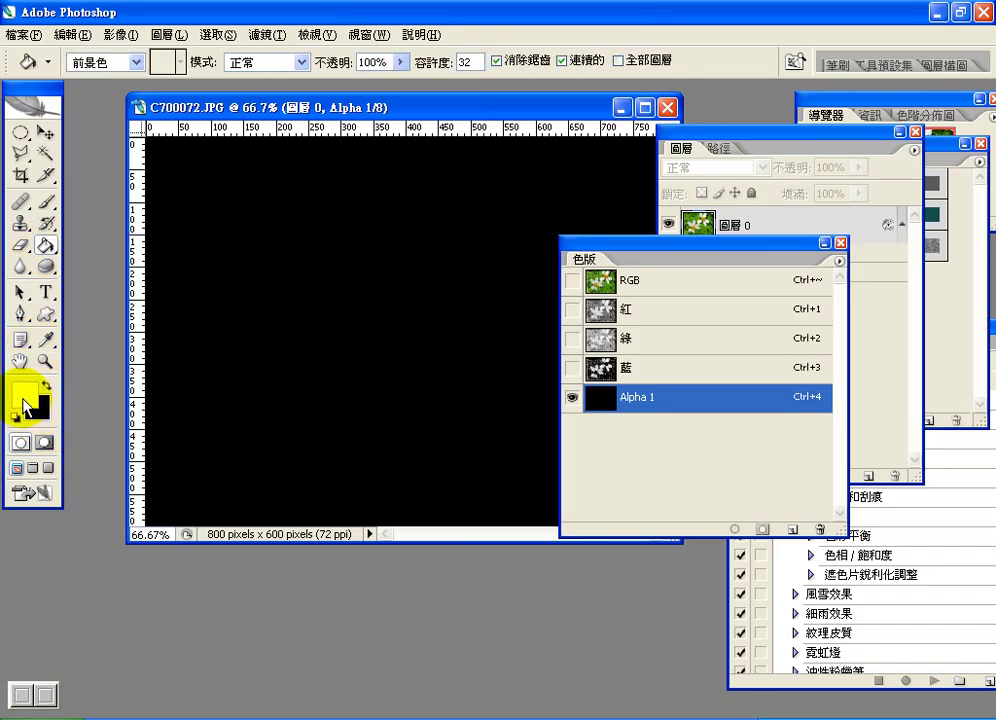
{"action": "left_click", "coordinate": [136, 62]}
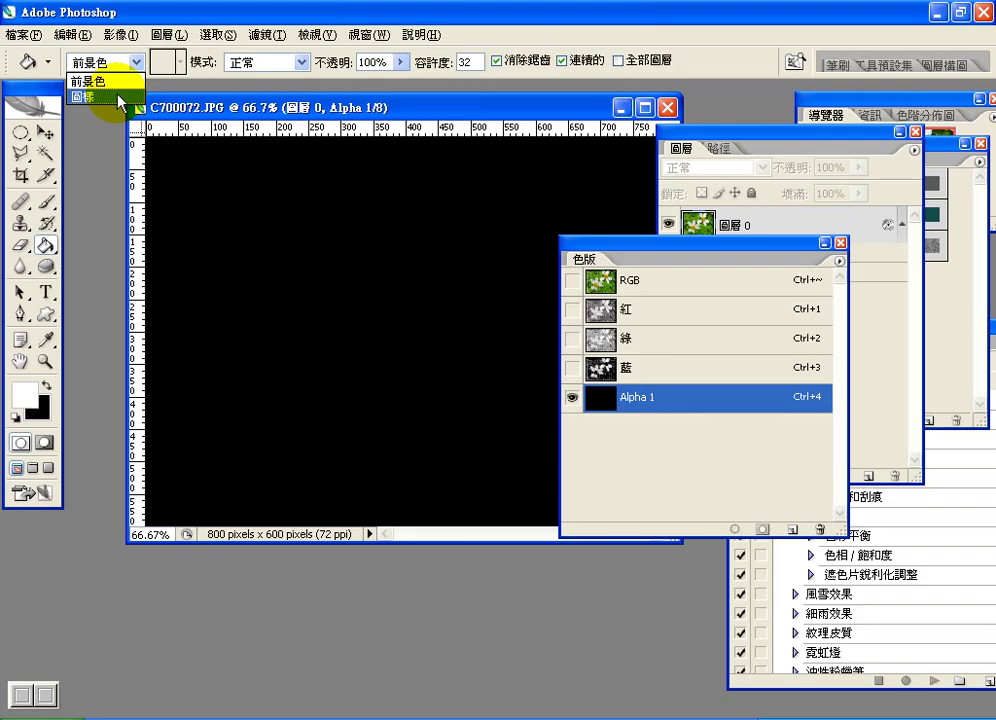
{"action": "left_click", "coordinate": [118, 96]}
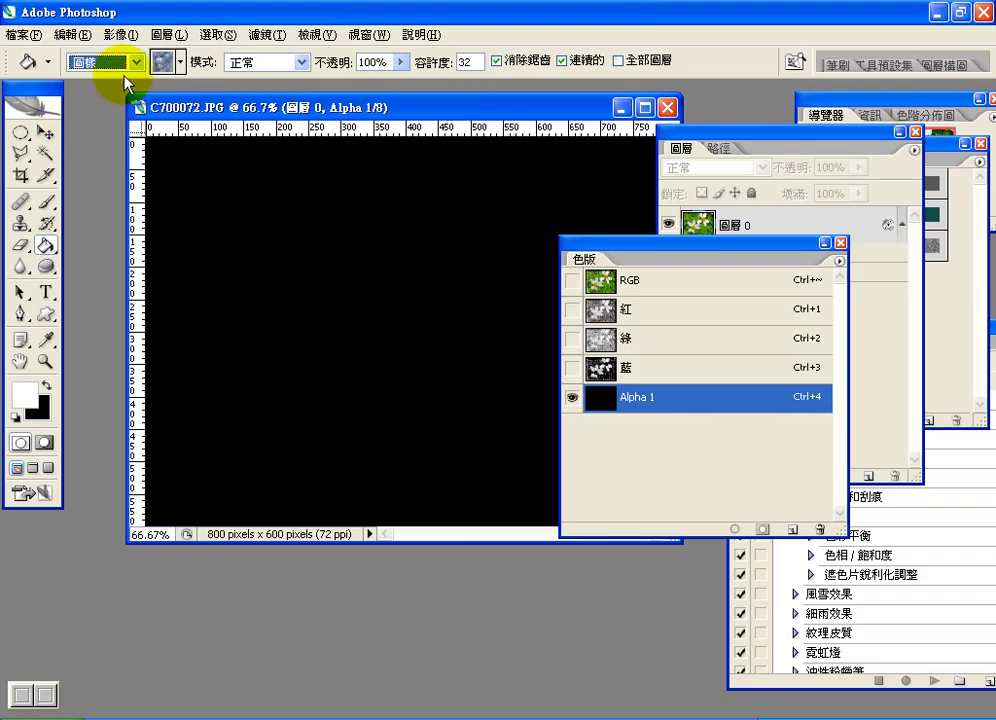
{"action": "left_click", "coordinate": [162, 62]}
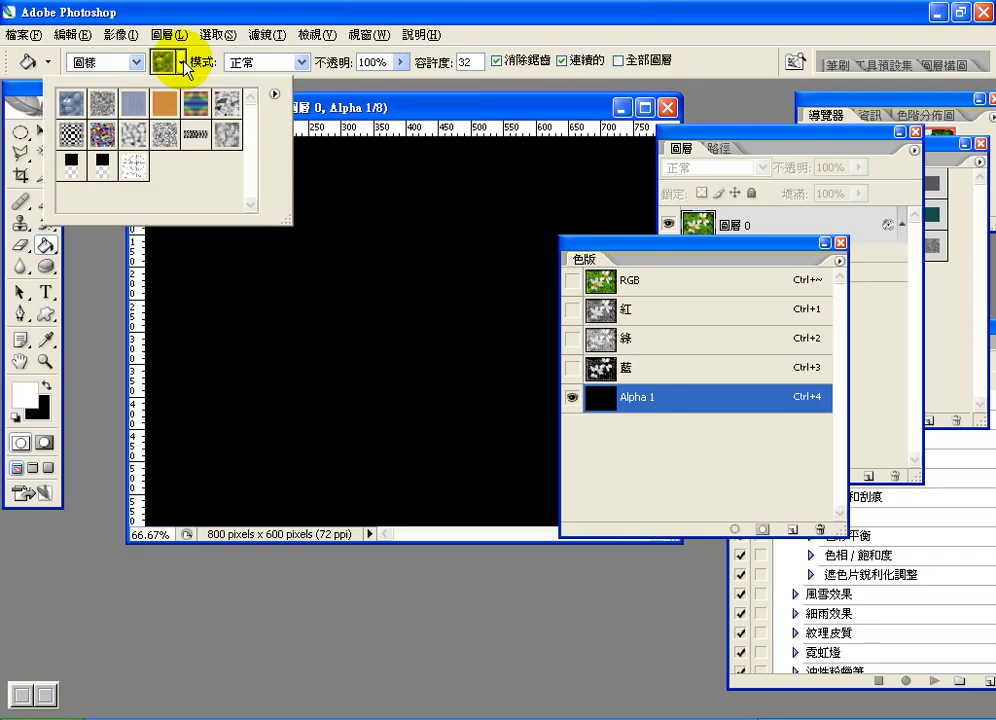
{"action": "left_click", "coordinate": [135, 170]}
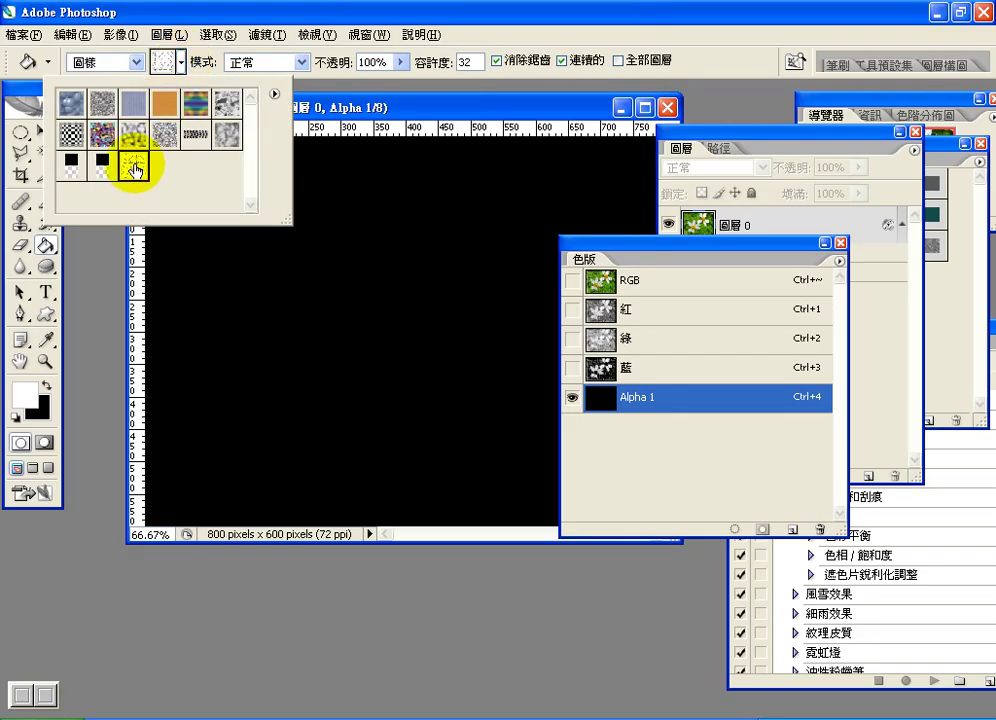
{"action": "left_click", "coordinate": [333, 110]}
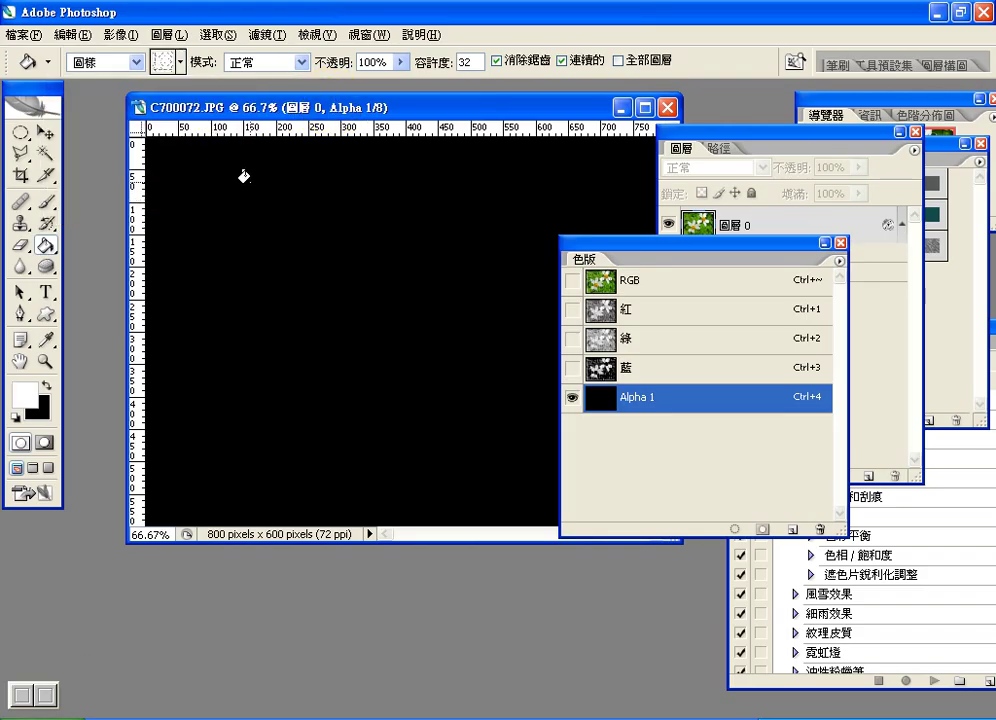
{"action": "left_click", "coordinate": [397, 296]}
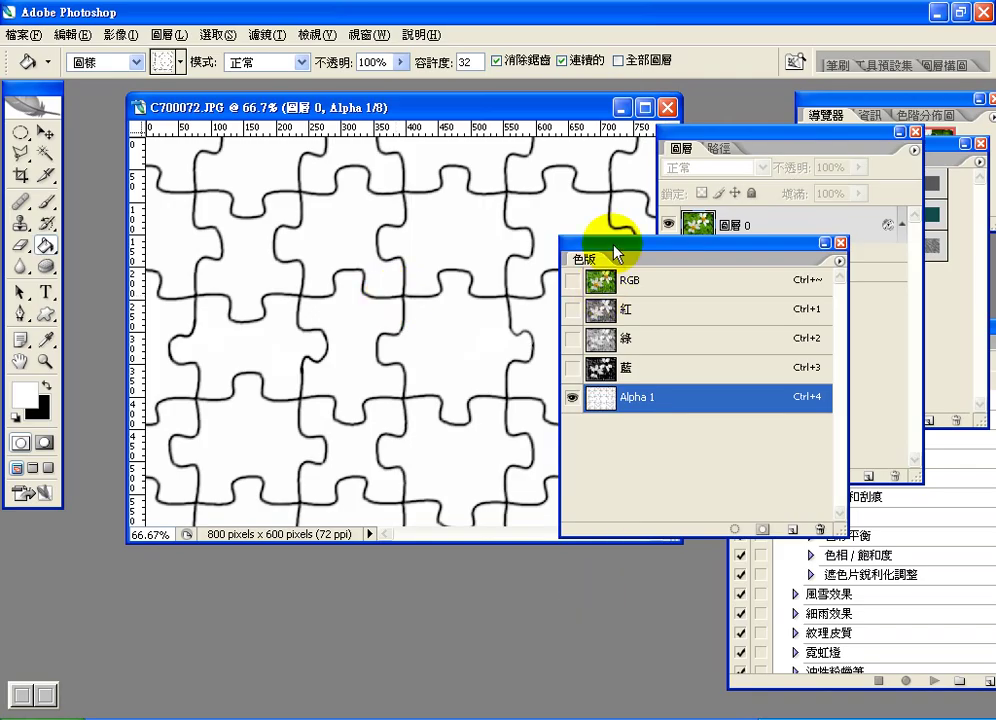
Compare the RGB composite with the jigsaw pattern in Alpha 1, ending with only Alpha 1 shown
{"action": "left_click_drag", "start_coordinate": [620, 245], "coordinate": [770, 307]}
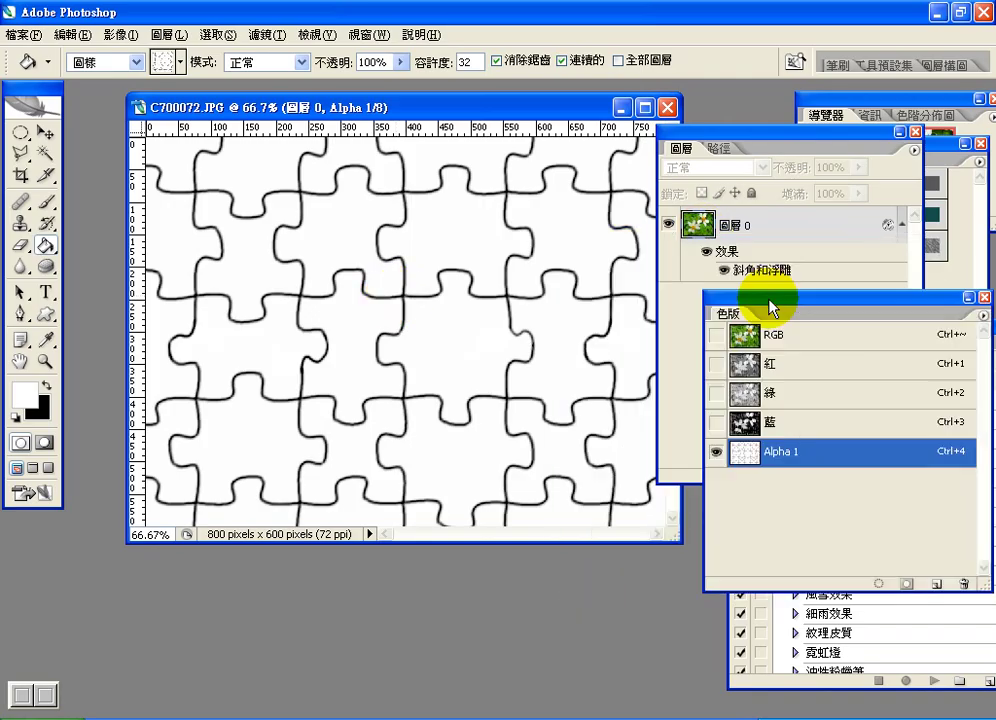
{"action": "left_click", "coordinate": [715, 336]}
{"action": "left_click", "coordinate": [715, 453]}
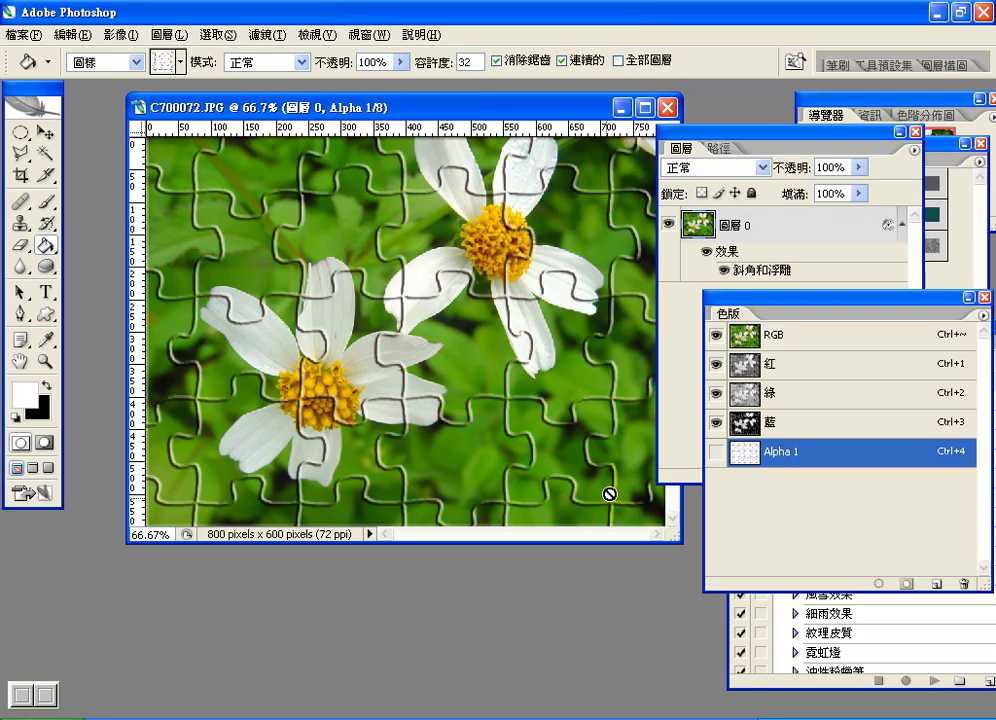
{"action": "left_click", "coordinate": [499, 328]}
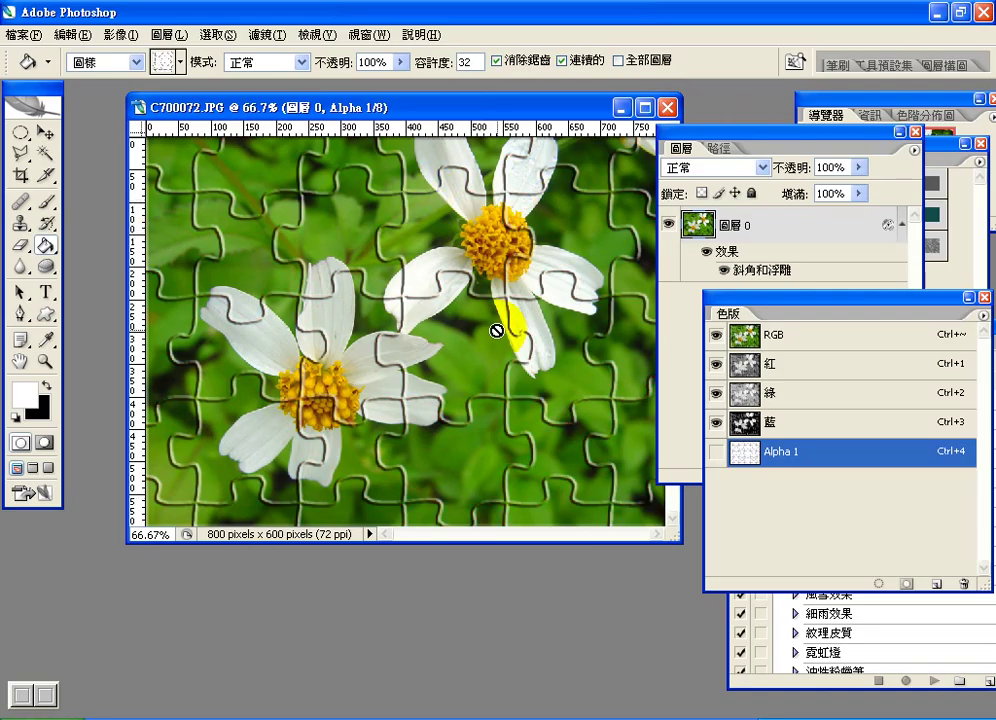
{"action": "left_click", "coordinate": [716, 453]}
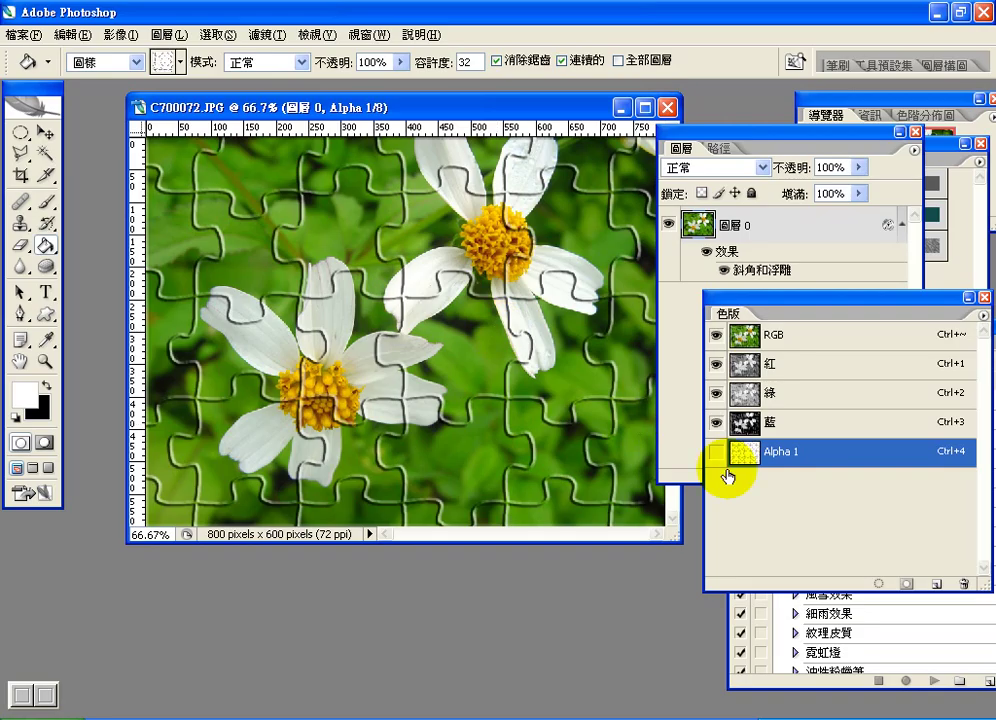
{"action": "left_click", "coordinate": [716, 337]}
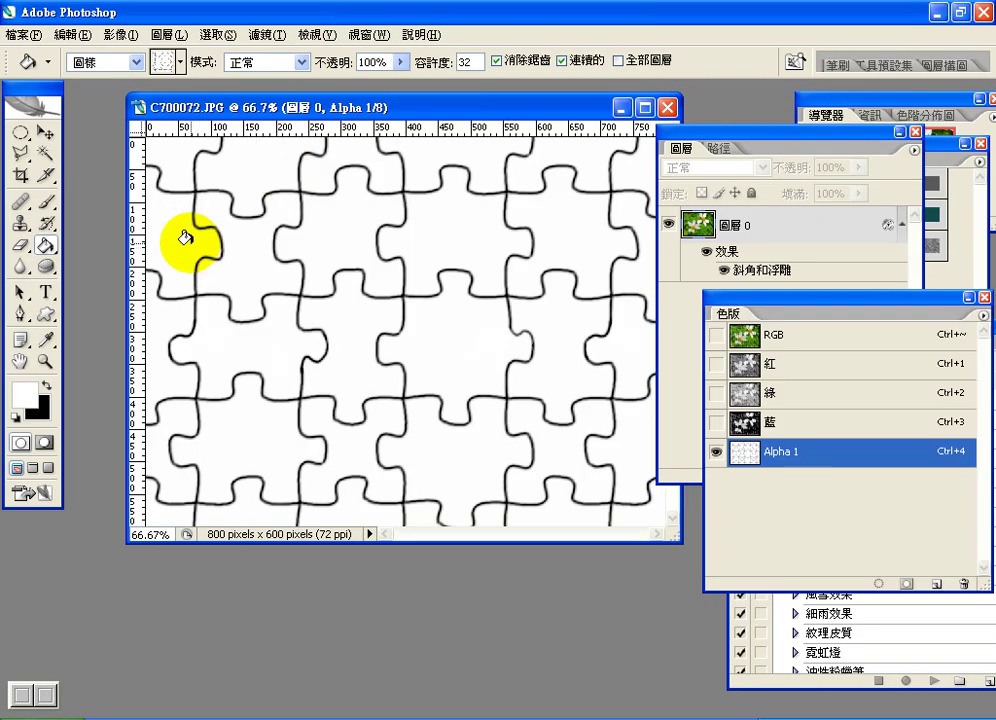
Select the puzzle piece over the upper flower's left side with the Magic Wand in the Alpha 1 channel
{"action": "left_click", "coordinate": [45, 152]}
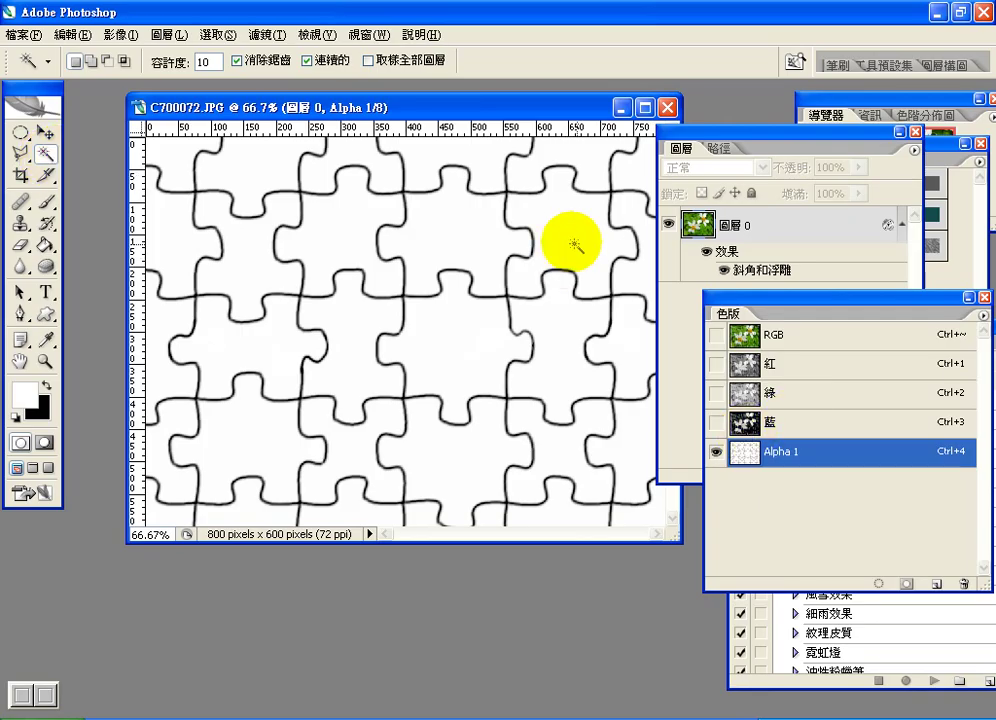
{"action": "left_click", "coordinate": [716, 334]}
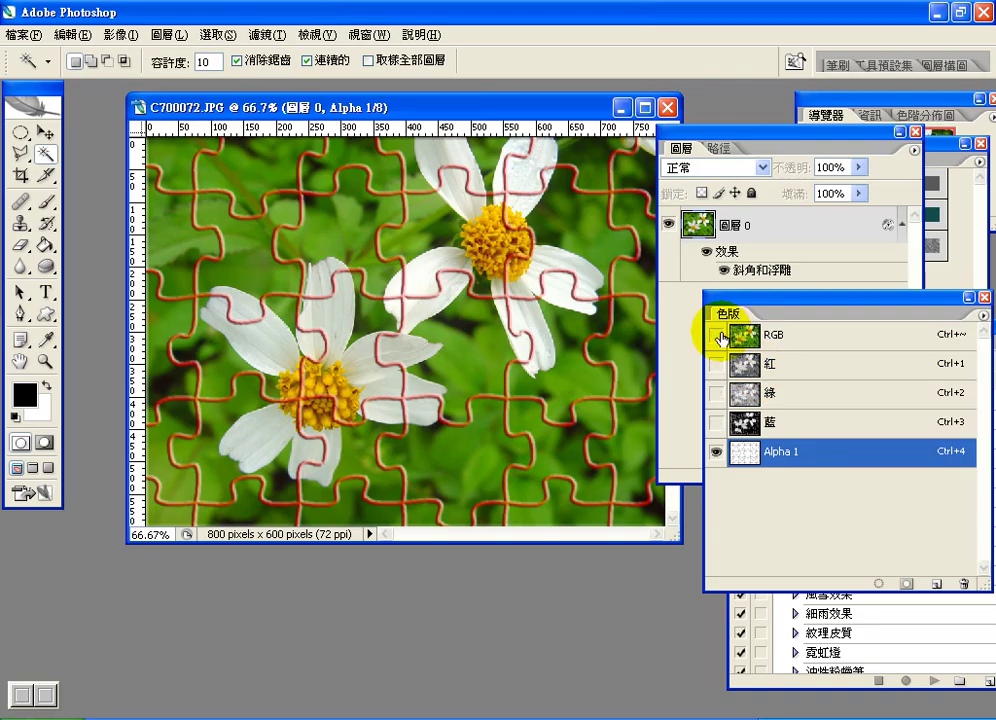
{"action": "left_click", "coordinate": [758, 453]}
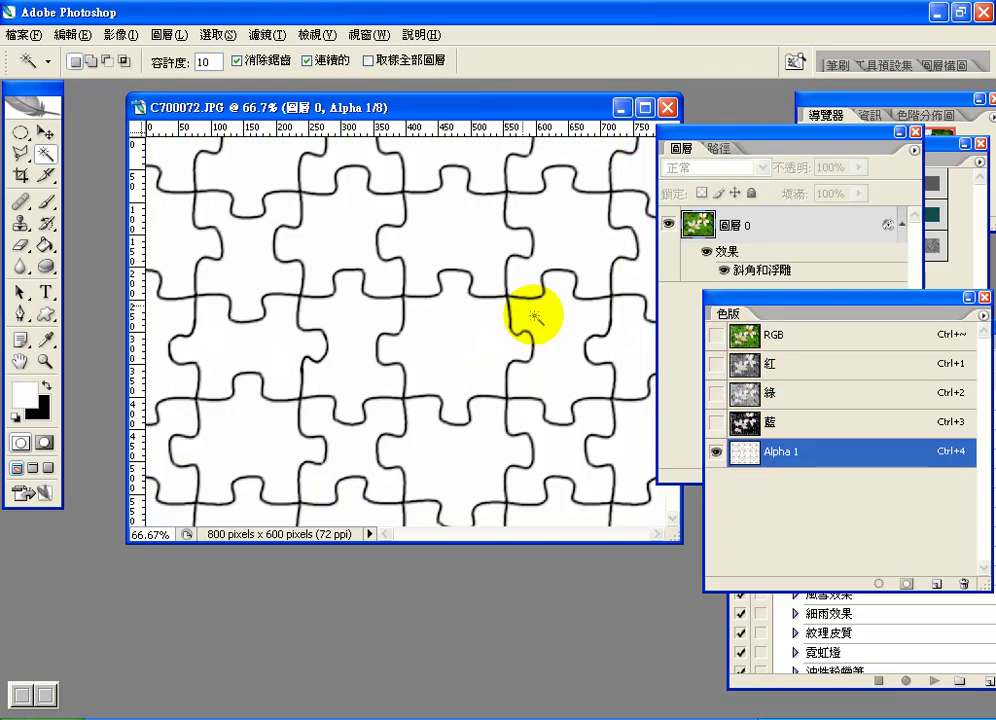
{"action": "left_click", "coordinate": [437, 232]}
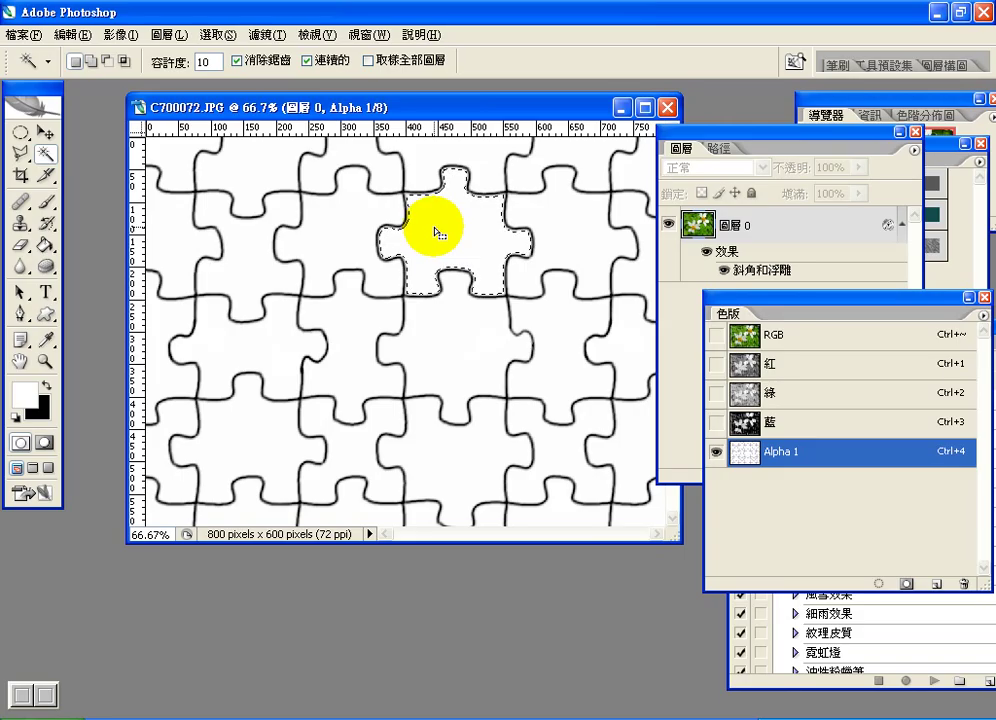
{"action": "key", "text": "ctrl+plus"}
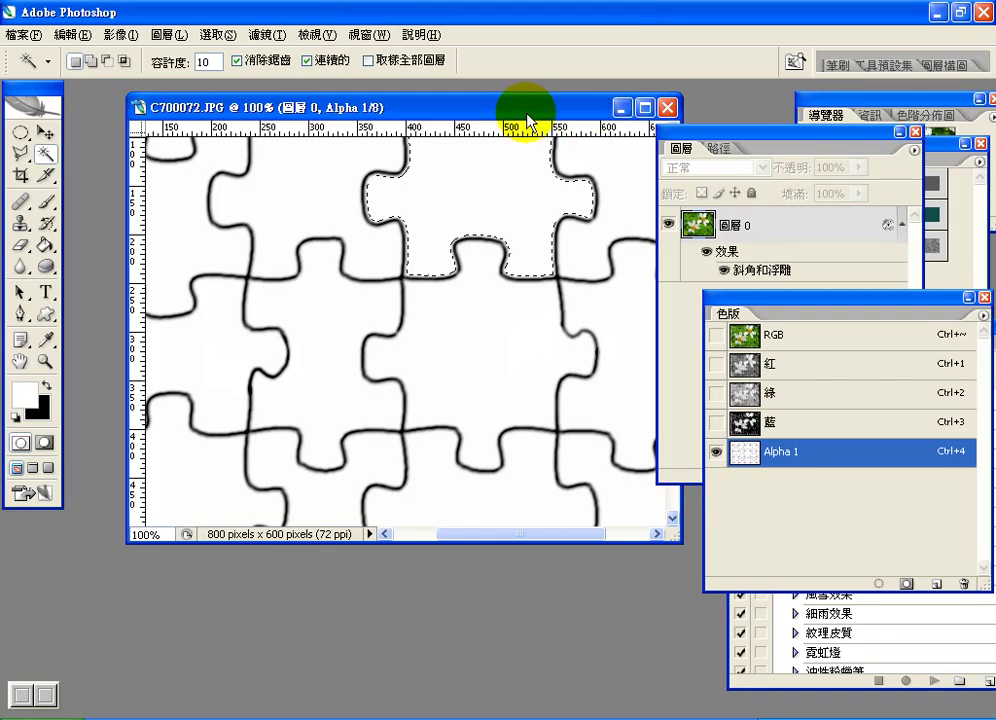
{"action": "left_click_drag", "start_coordinate": [583, 108], "coordinate": [525, 110]}
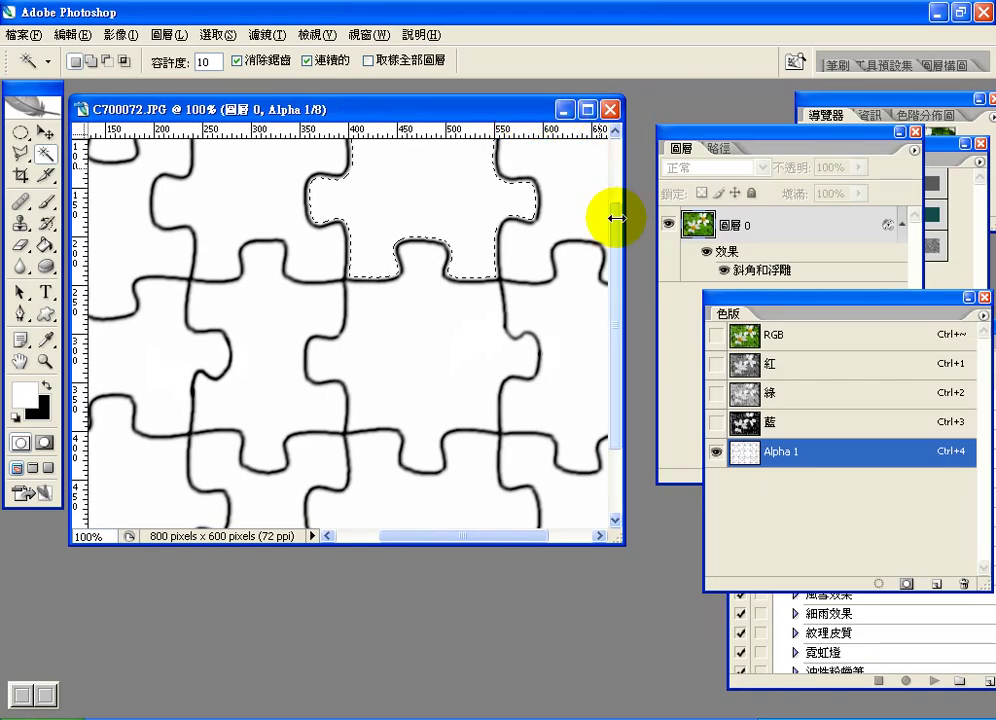
{"action": "left_click_drag", "start_coordinate": [621, 234], "coordinate": [618, 156]}
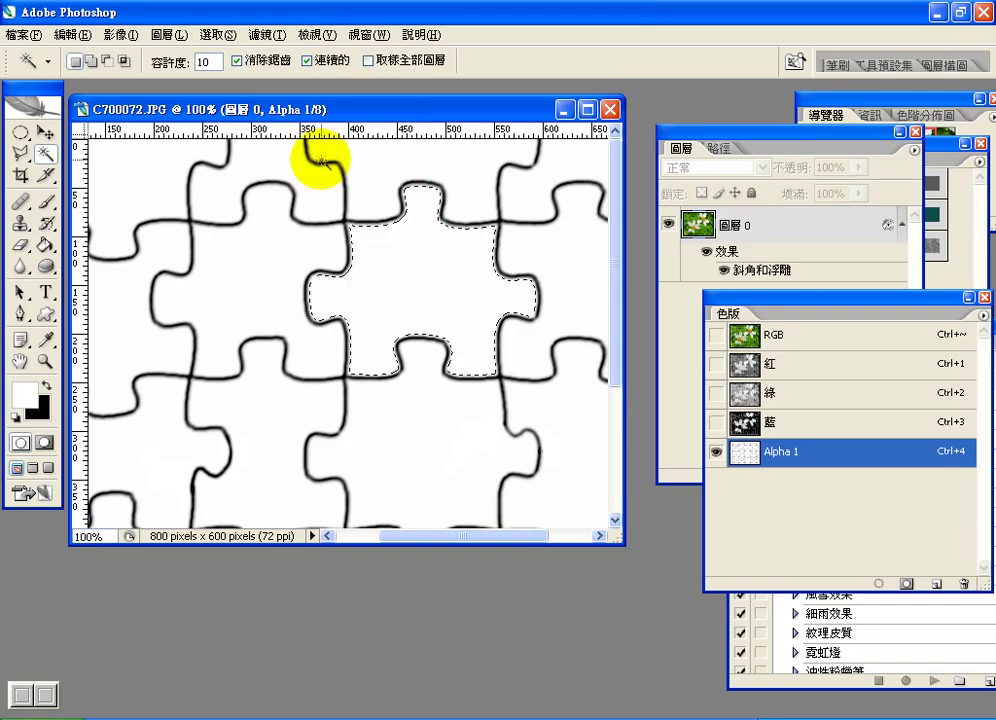
Expand the puzzle-piece selection by 3 pixels and check its edge against the black jigsaw outline
{"action": "left_click", "coordinate": [217, 34]}
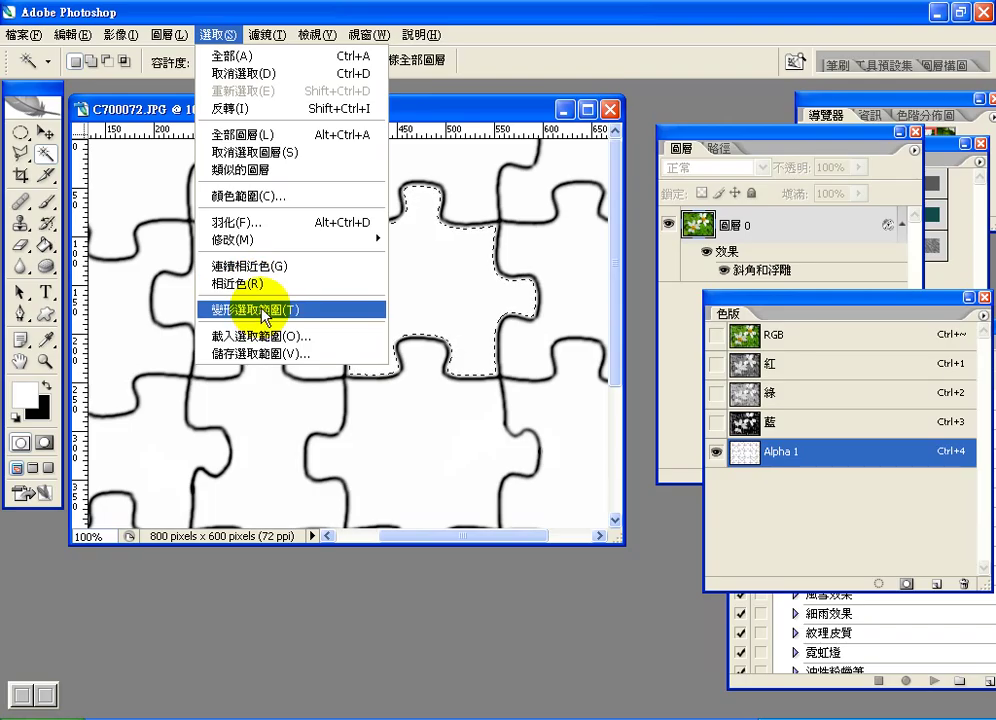
{"action": "mouse_move", "coordinate": [305, 241]}
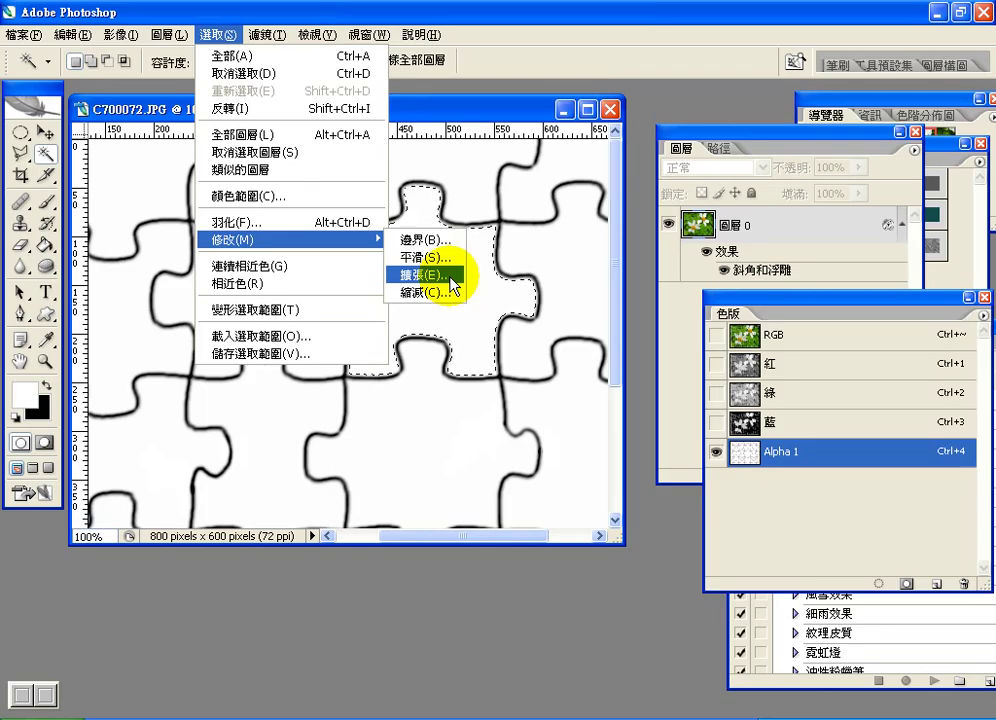
{"action": "left_click", "coordinate": [451, 278]}
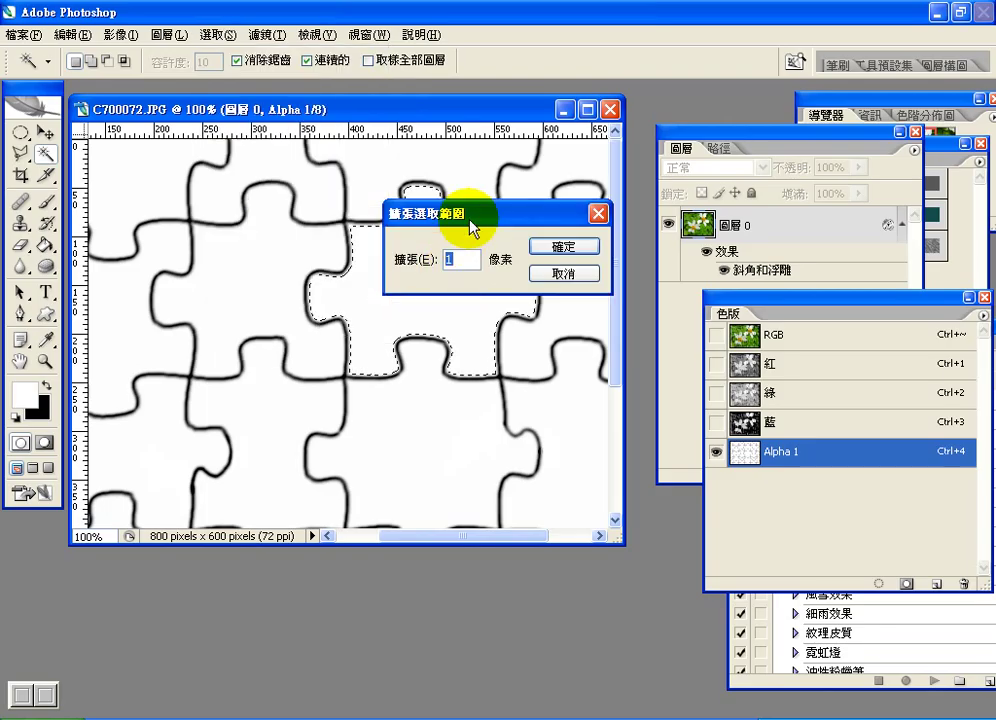
{"action": "left_click_drag", "start_coordinate": [470, 213], "coordinate": [396, 88]}
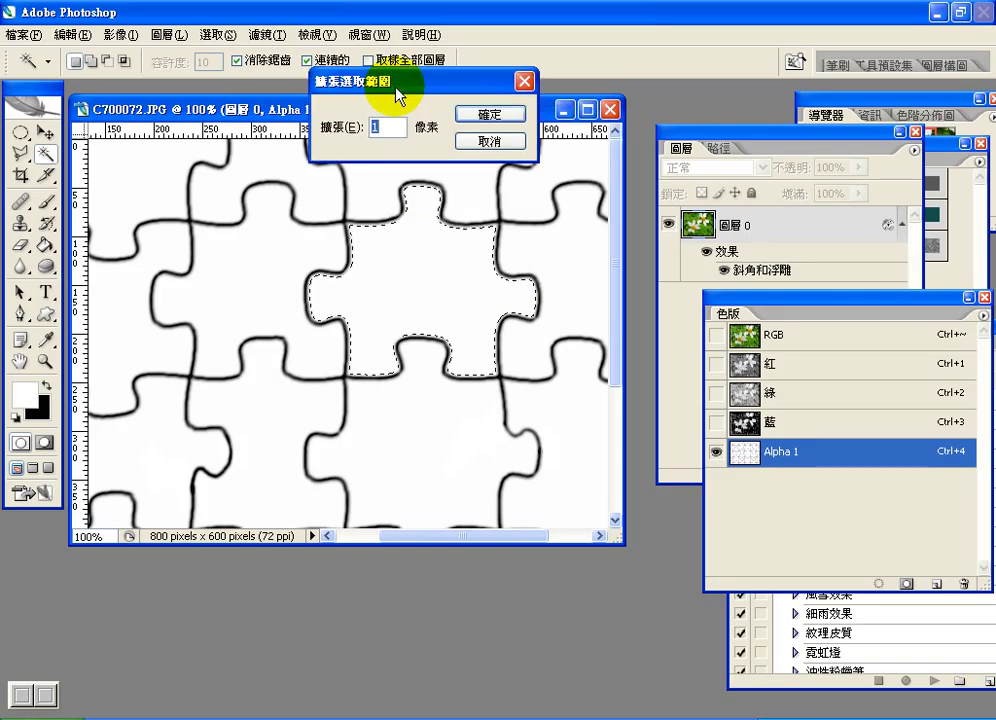
{"action": "type", "text": "3"}
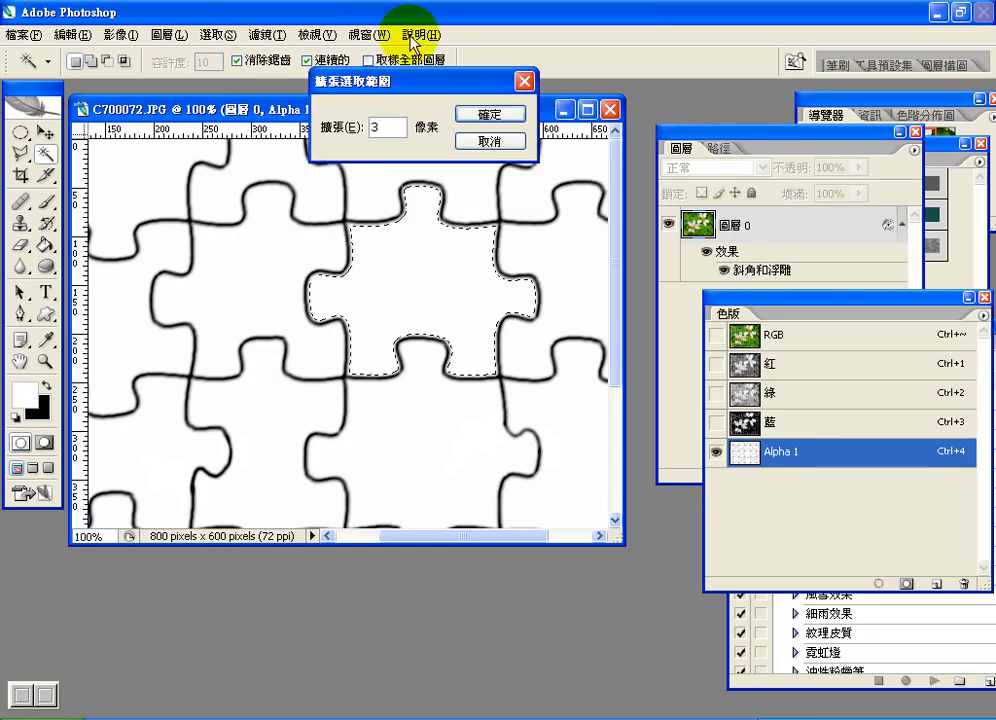
{"action": "left_click", "coordinate": [485, 114]}
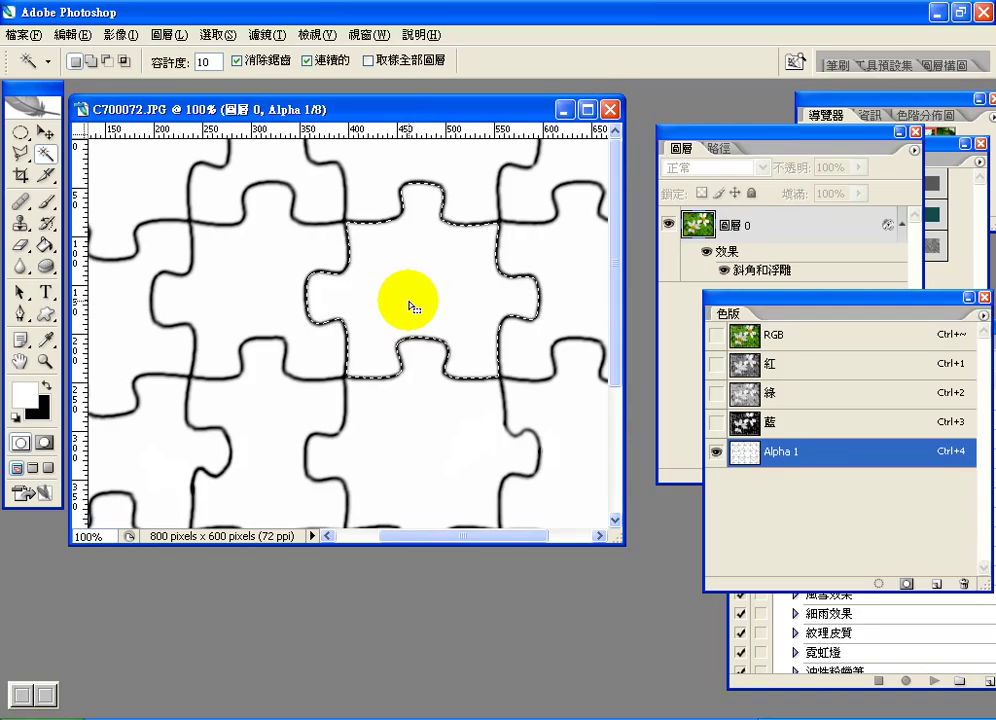
{"action": "key", "text": "ctrl+plus"}
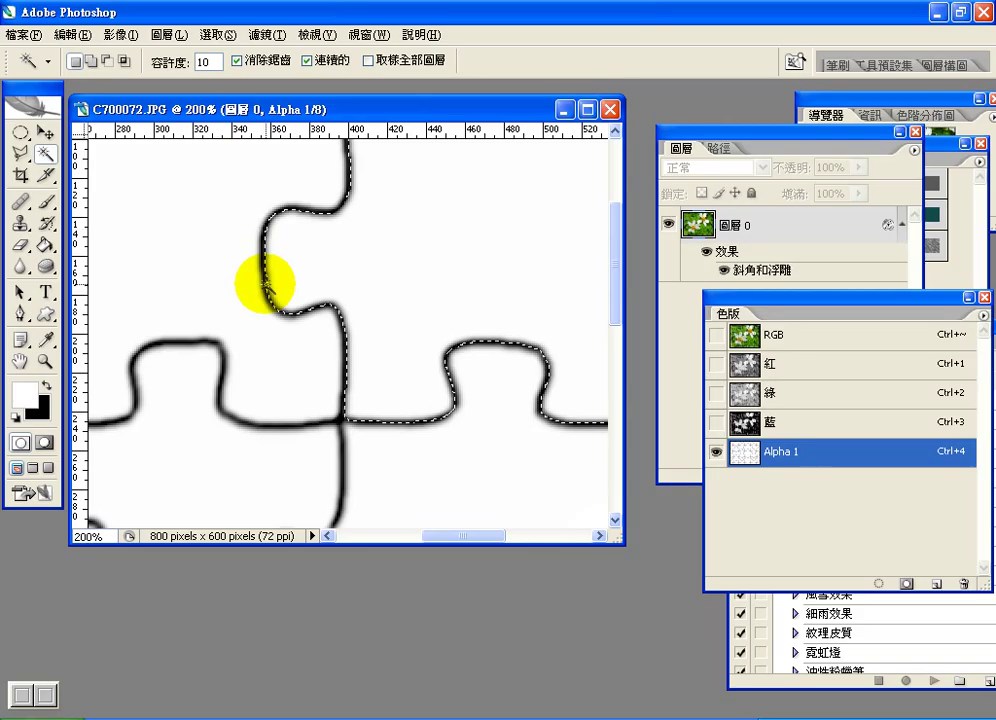
{"action": "key", "text": "ctrl+minus"}
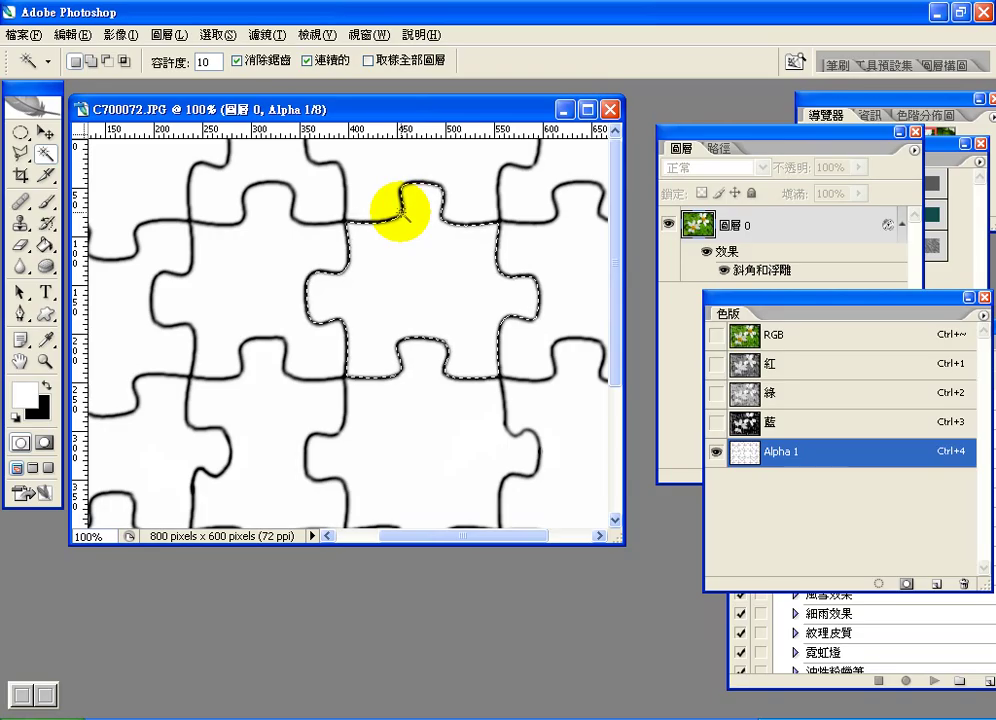
{"action": "left_click", "coordinate": [218, 36]}
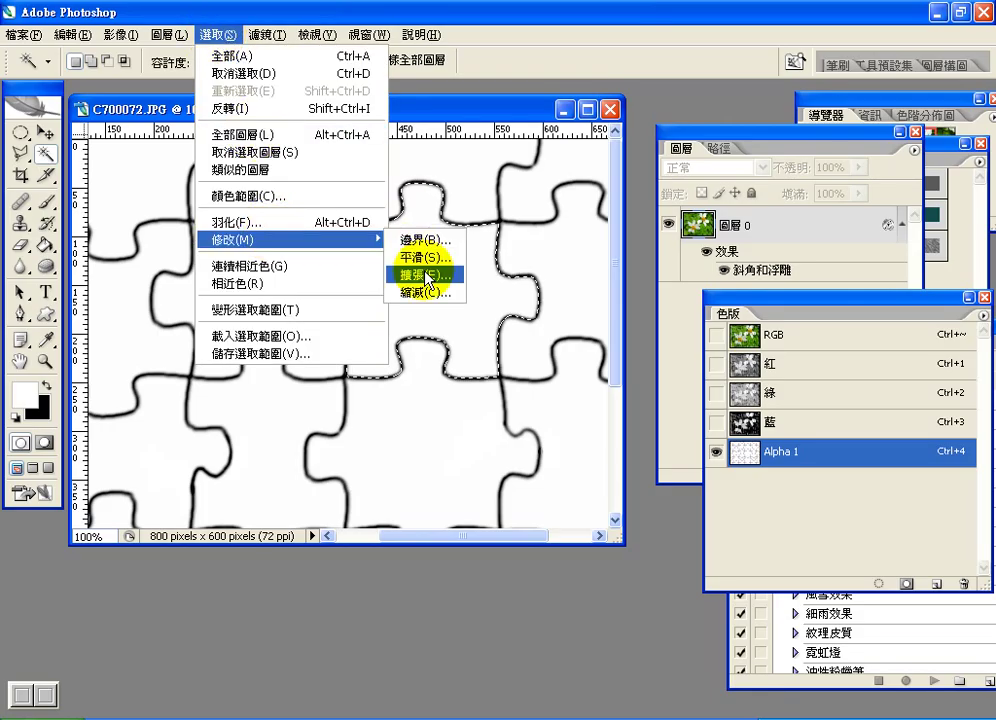
{"action": "left_click", "coordinate": [508, 125]}
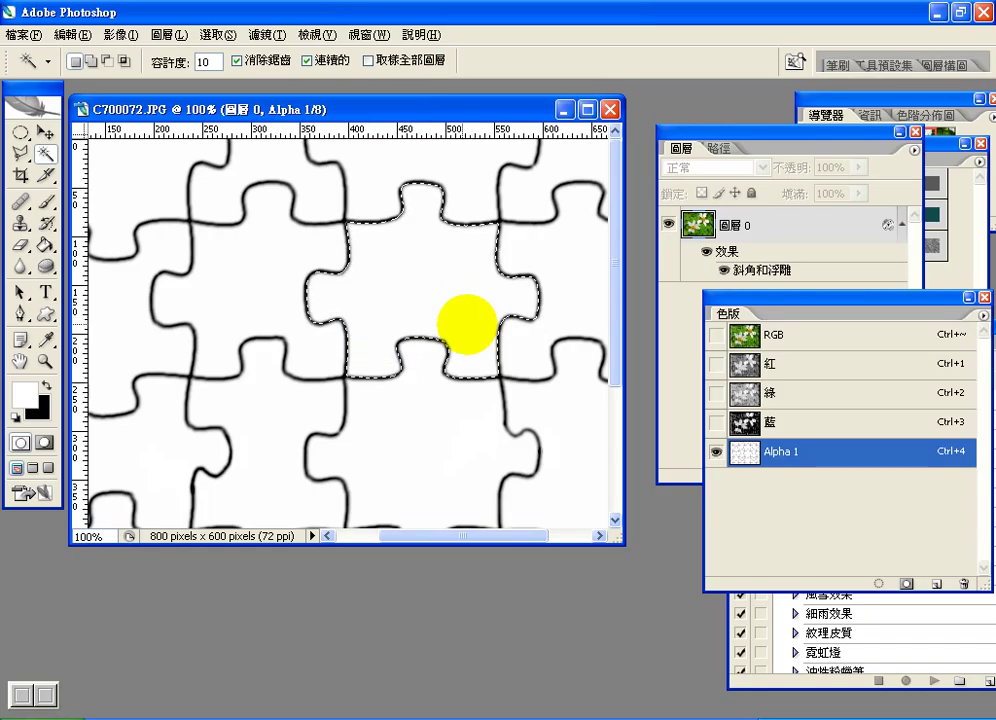
Show the RGB composite and hide Alpha 1 so the whole photo is visible with the piece selection
{"action": "left_click", "coordinate": [714, 339]}
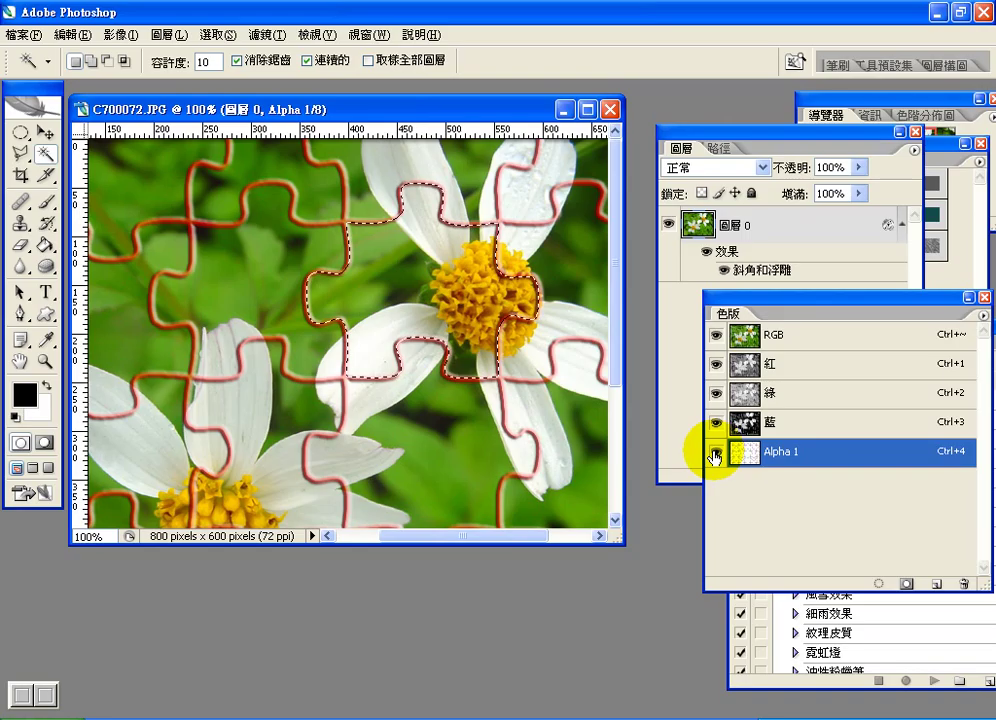
{"action": "key", "text": "x"}
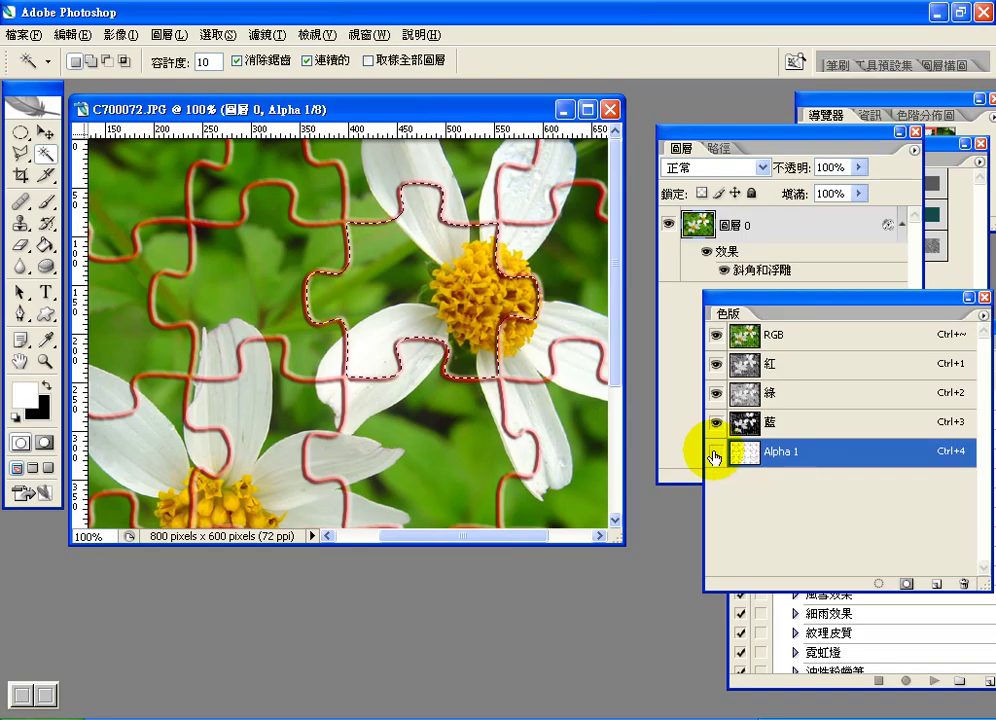
{"action": "left_click", "coordinate": [714, 453]}
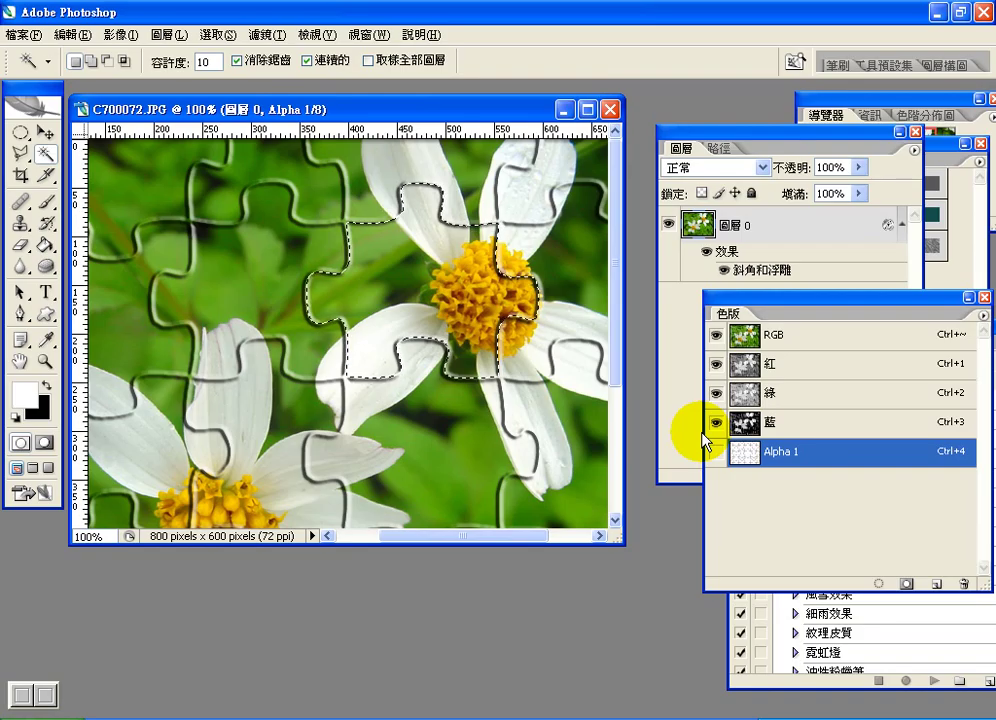
{"action": "left_click", "coordinate": [769, 140]}
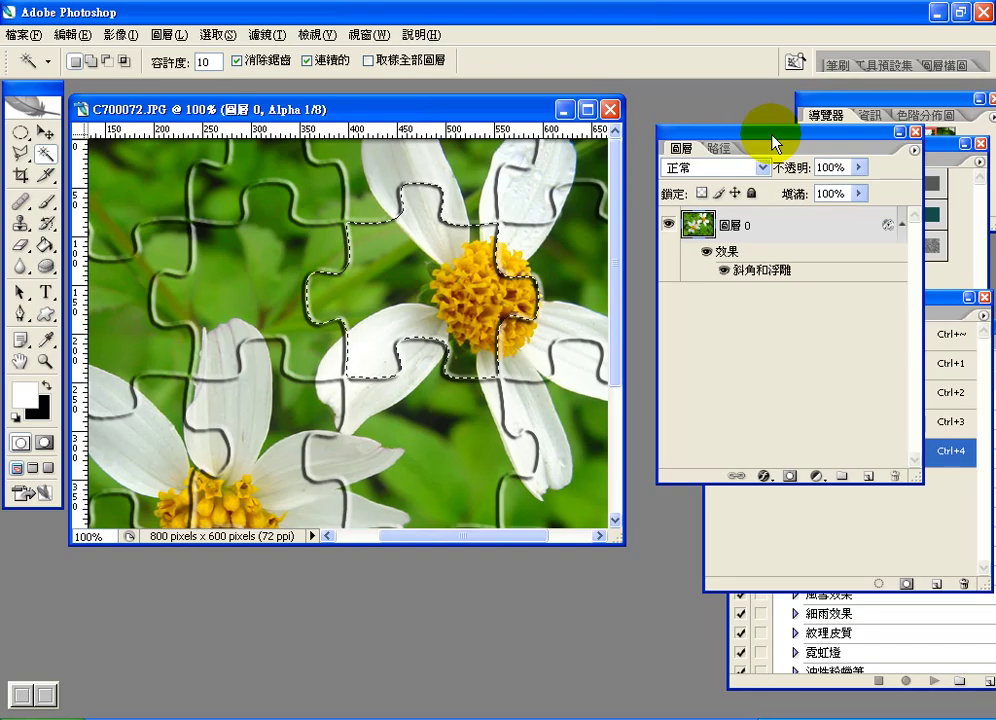
{"action": "key", "text": "ctrl+minus"}
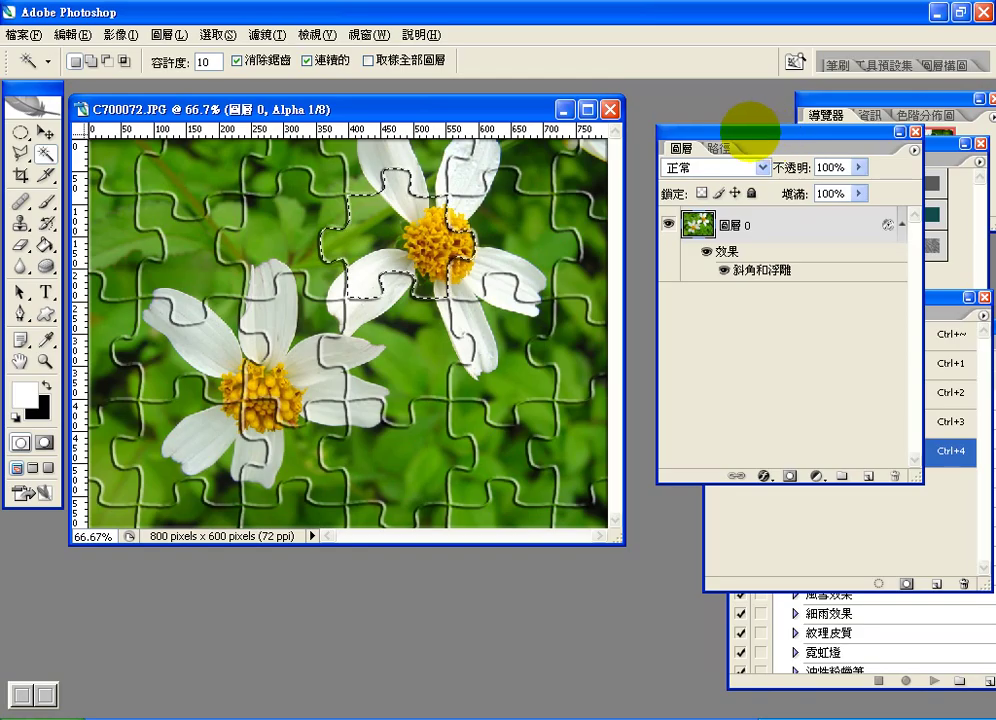
{"action": "left_click_drag", "start_coordinate": [408, 242], "coordinate": [461, 238]}
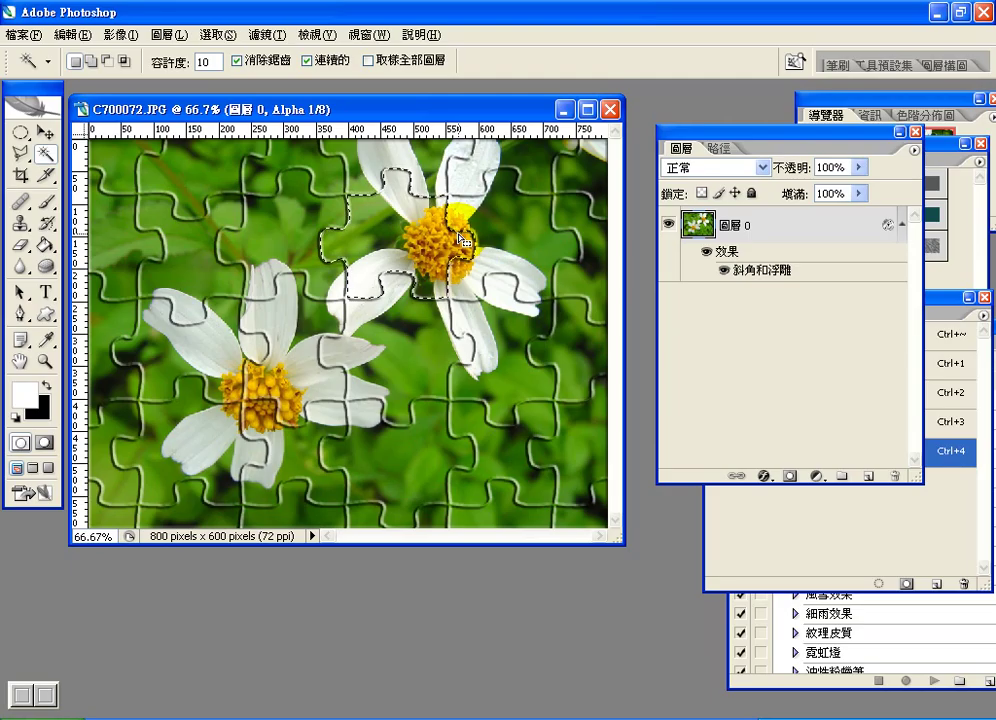
Make the RGB composite the active channel and cut the selected puzzle piece out of 圖層 0
{"action": "left_click", "coordinate": [70, 34]}
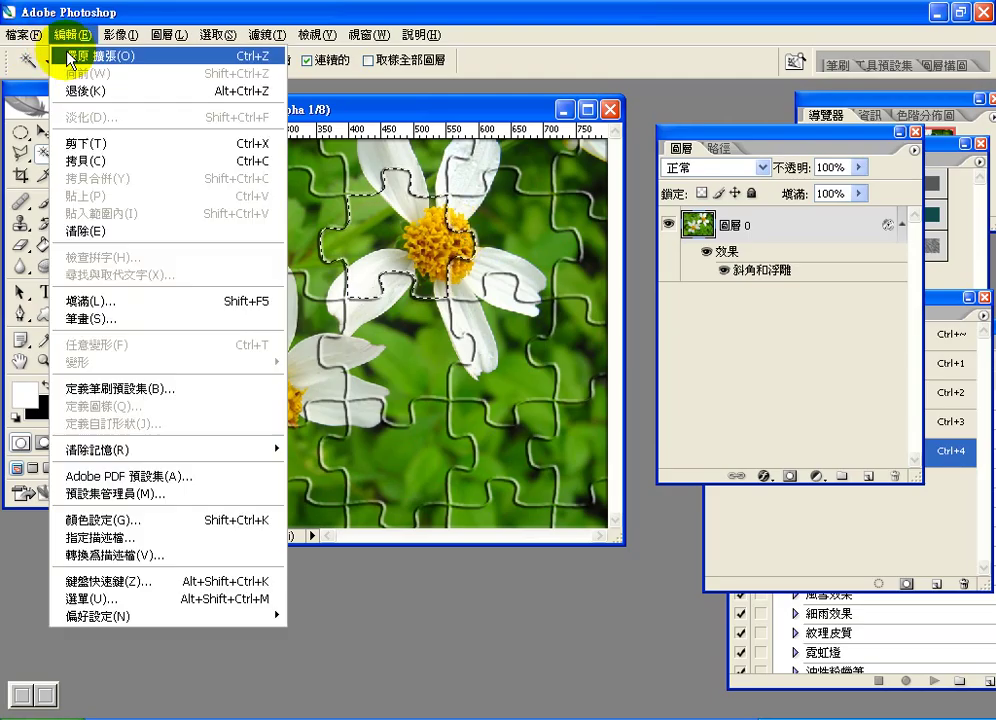
{"action": "left_click", "coordinate": [101, 147]}
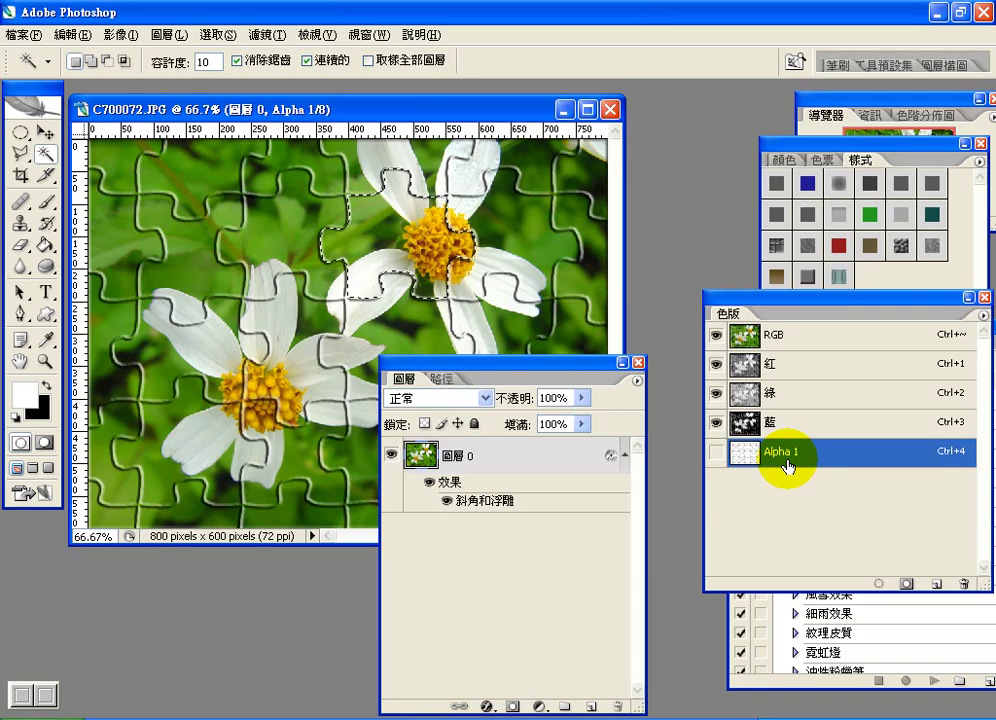
{"action": "left_click", "coordinate": [771, 343]}
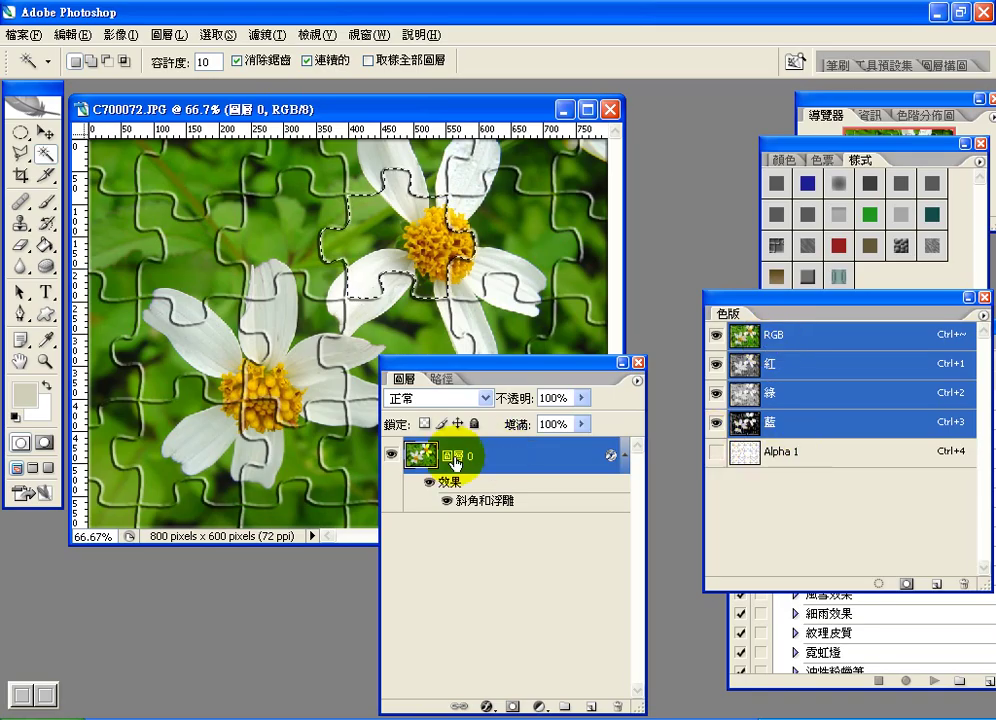
{"action": "left_click_drag", "start_coordinate": [468, 369], "coordinate": [758, 321]}
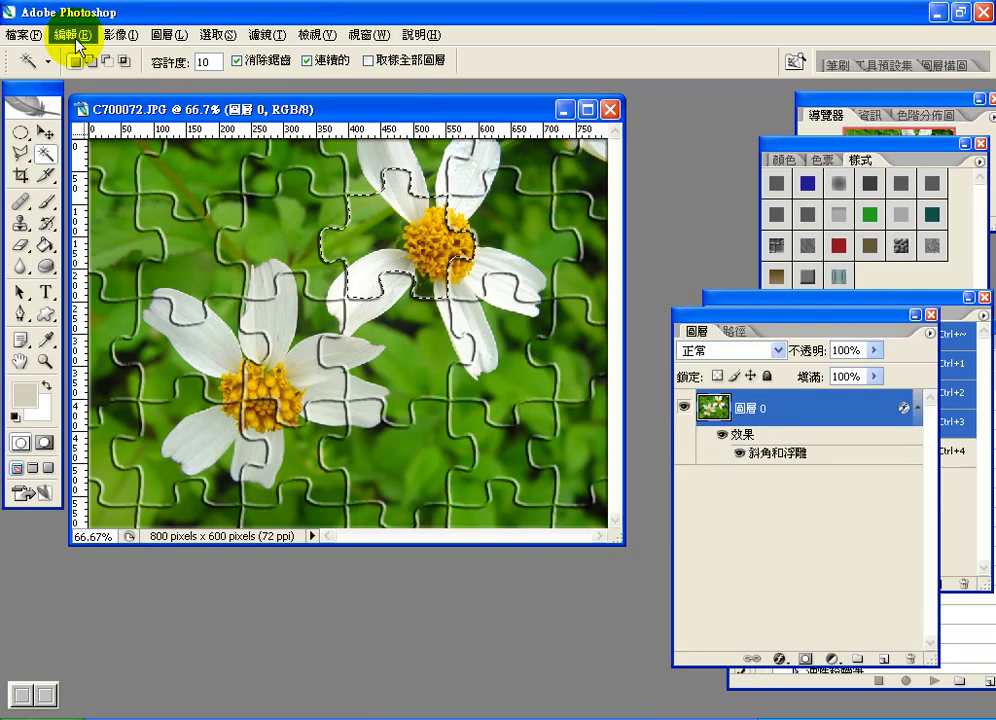
{"action": "left_click", "coordinate": [70, 35]}
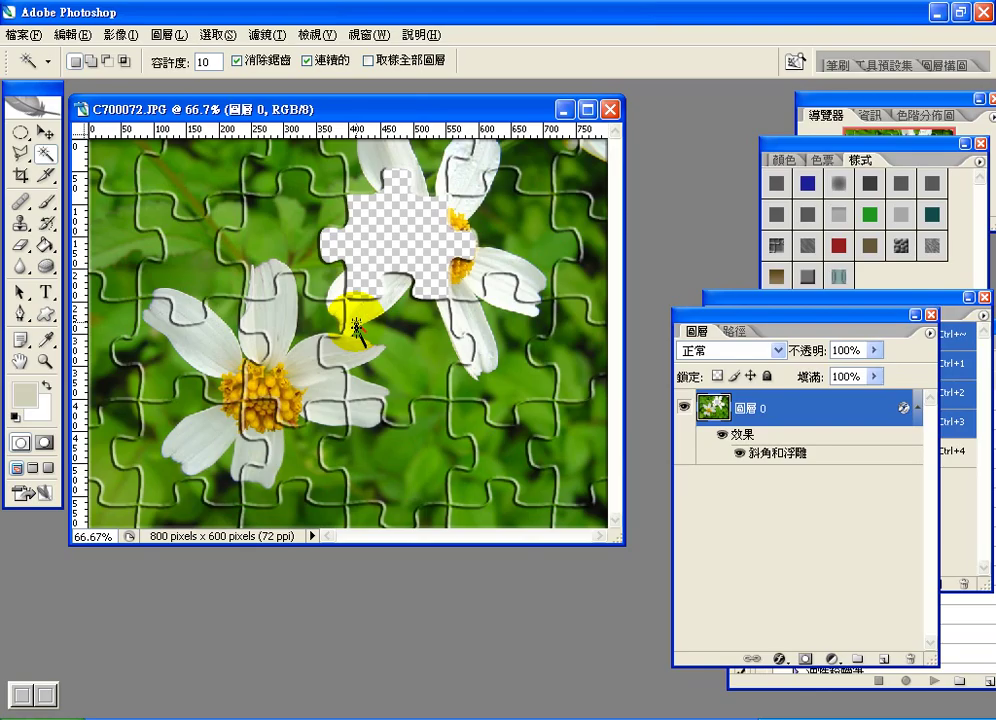
Paste the cut puzzle piece as a new layer and move it over the hole with the Move tool
{"action": "left_click", "coordinate": [70, 35]}
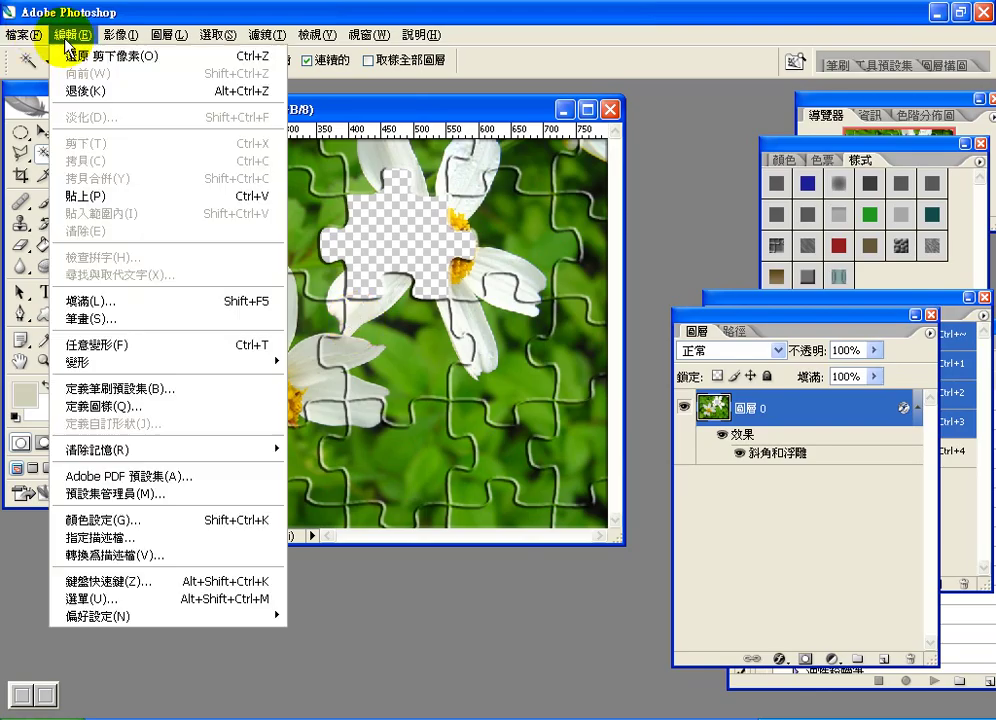
{"action": "left_click", "coordinate": [120, 197]}
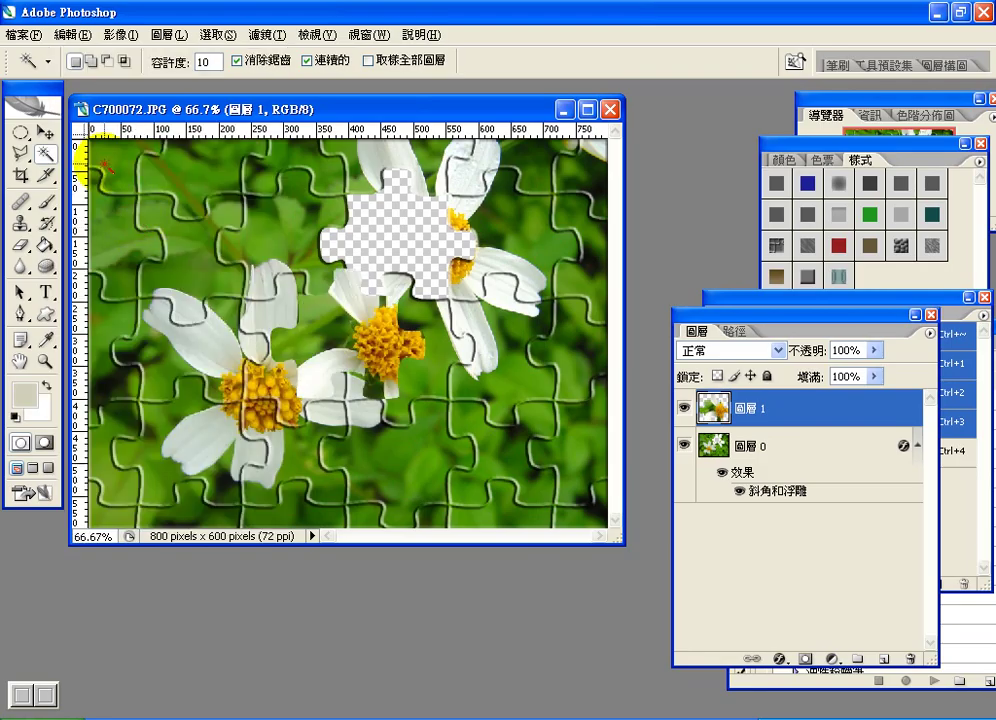
{"action": "left_click", "coordinate": [46, 132]}
{"action": "left_click_drag", "start_coordinate": [244, 312], "coordinate": [385, 245]}
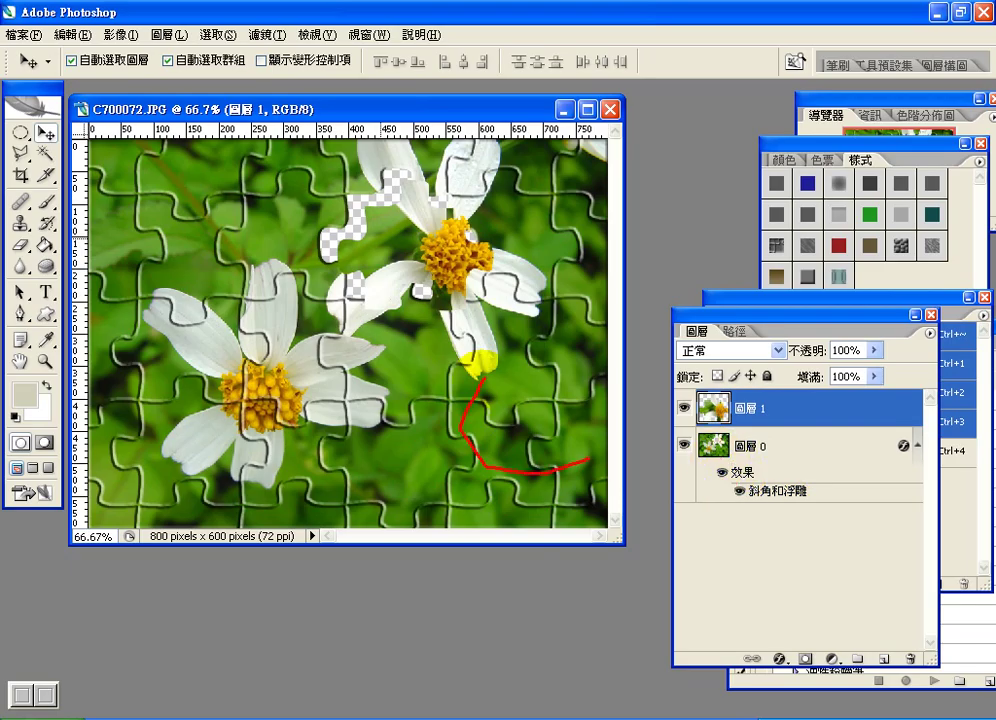
Remove the pasted puzzle piece's layer, 圖層 1, leaving only 圖層 0
{"action": "mouse_move", "coordinate": [705, 495]}
{"action": "left_mouse_down"}
{"action": "mouse_move", "coordinate": [813, 500]}
{"action": "mouse_move", "coordinate": [816, 470]}
{"action": "mouse_move", "coordinate": [703, 456]}
{"action": "mouse_move", "coordinate": [693, 460]}
{"action": "mouse_move", "coordinate": [690, 497]}
{"action": "left_mouse_up"}
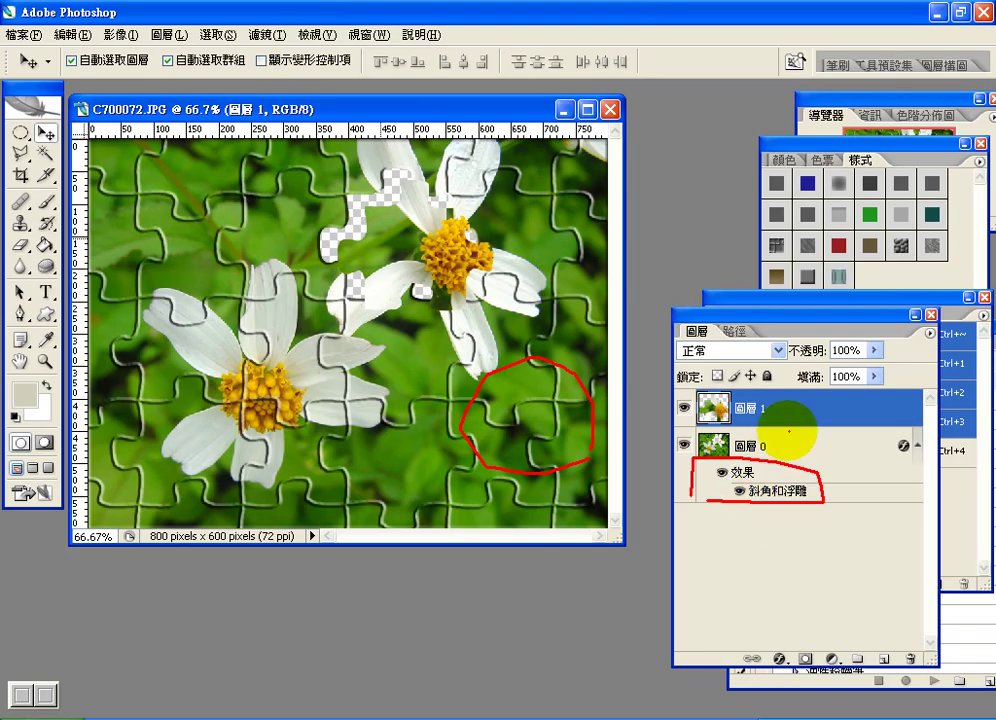
{"action": "left_click_drag", "start_coordinate": [910, 398], "coordinate": [882, 404]}
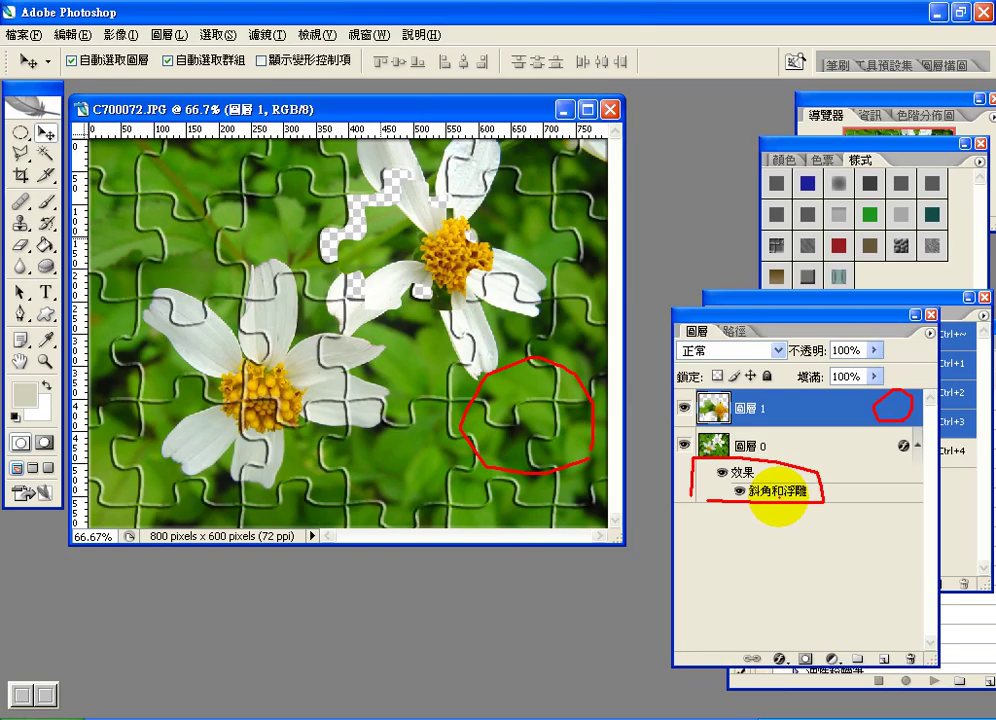
{"action": "double_click", "coordinate": [778, 492]}
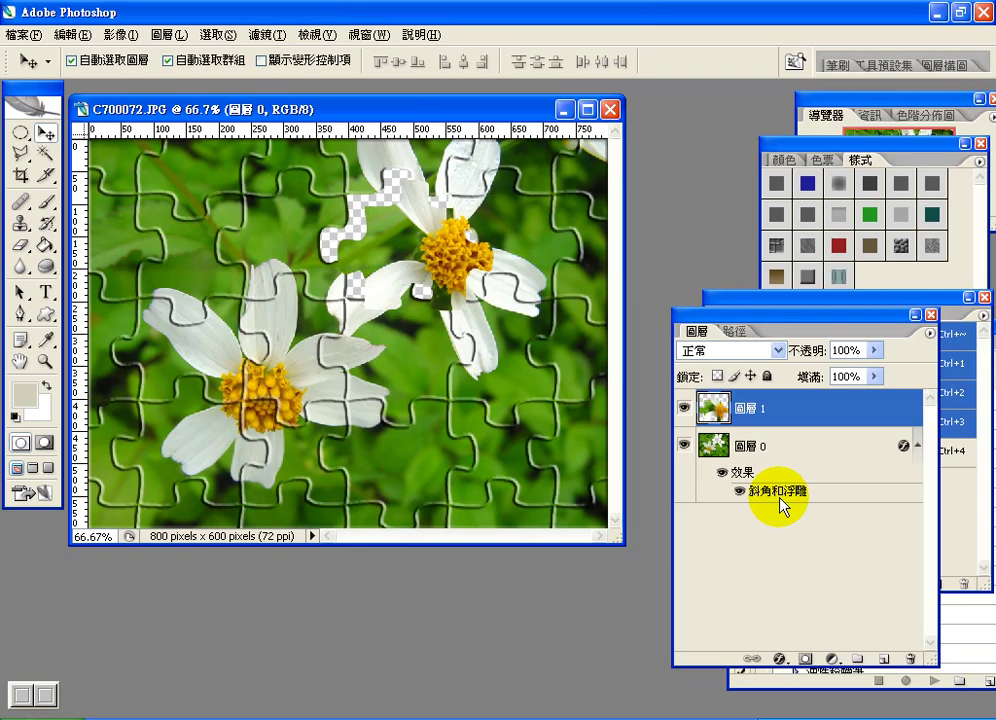
{"action": "key", "text": "Delete"}
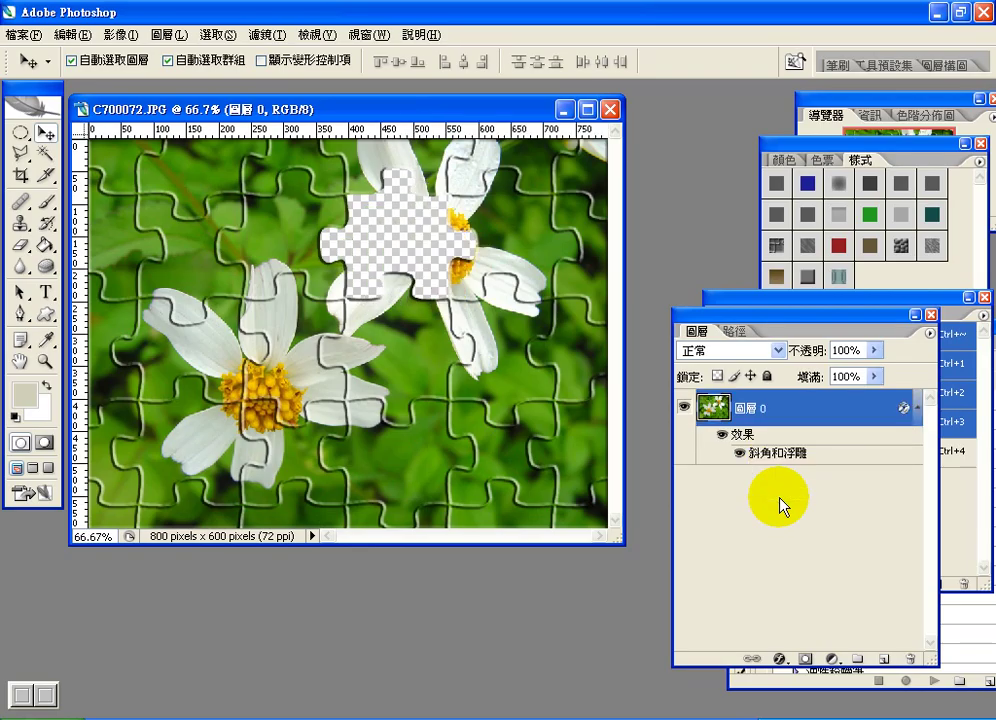
Undo the cut of the selected puzzle piece so it is back in 圖層 0 with its selection
{"action": "key", "text": "ctrl+z"}
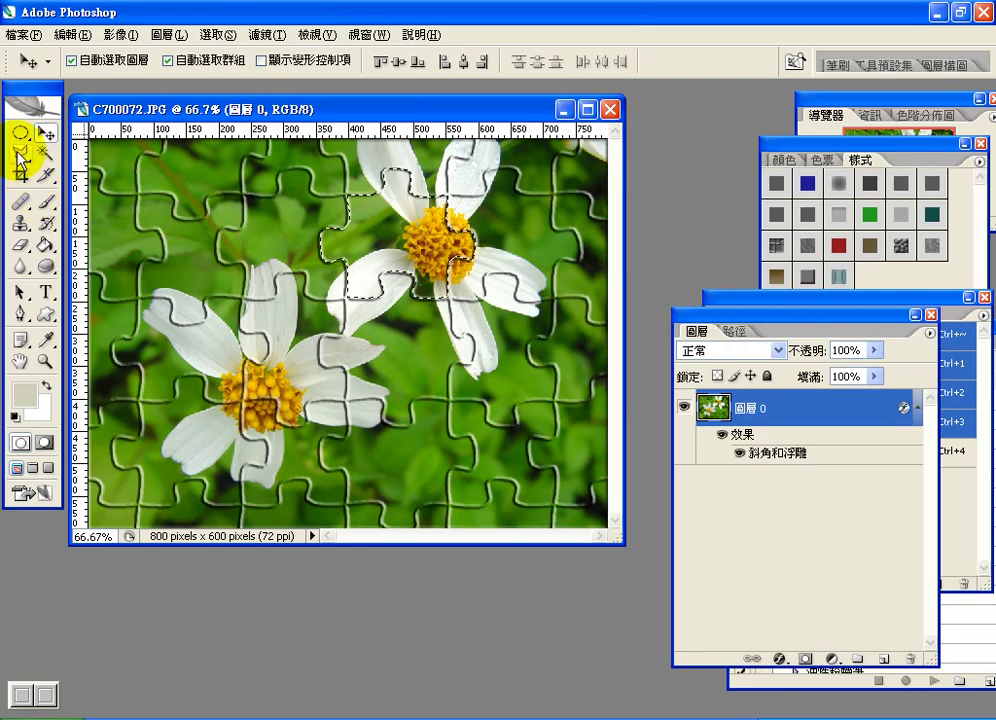
With the Magic Wand active, separate the selected puzzle piece using Layer Via Cut and shift it slightly to the right
{"action": "right_click", "coordinate": [388, 226]}
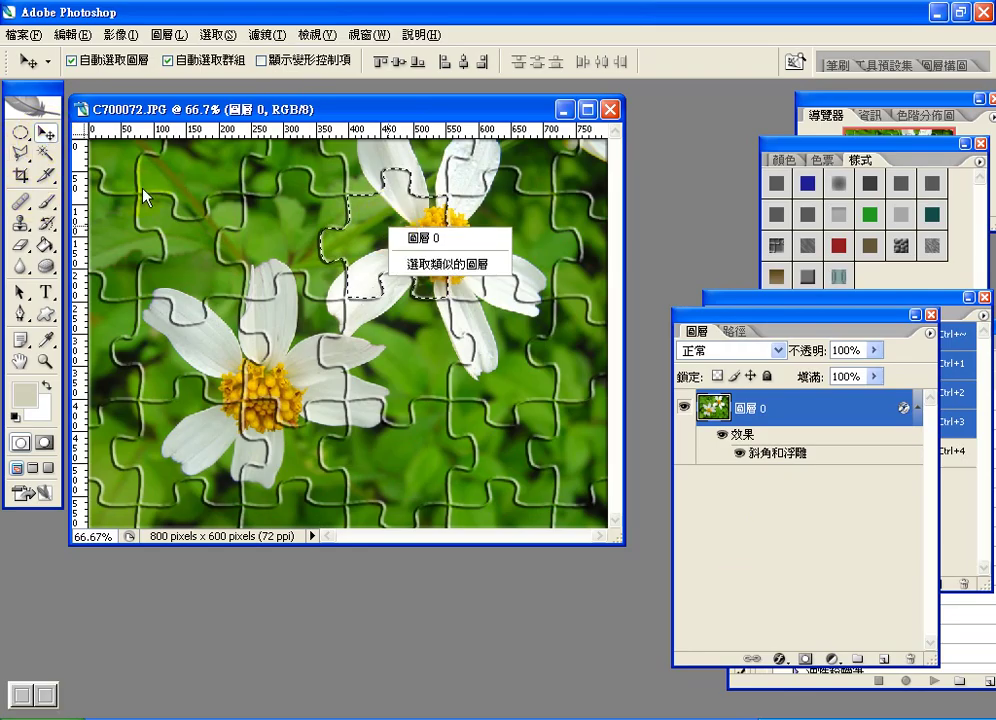
{"action": "left_click", "coordinate": [22, 138]}
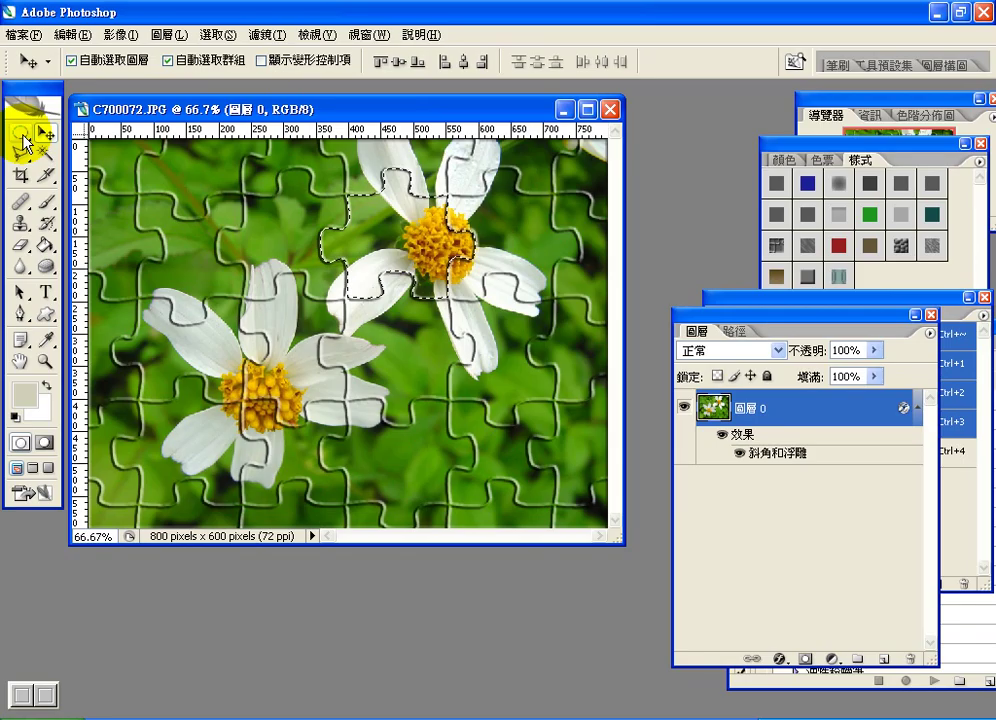
{"action": "left_click", "coordinate": [19, 136]}
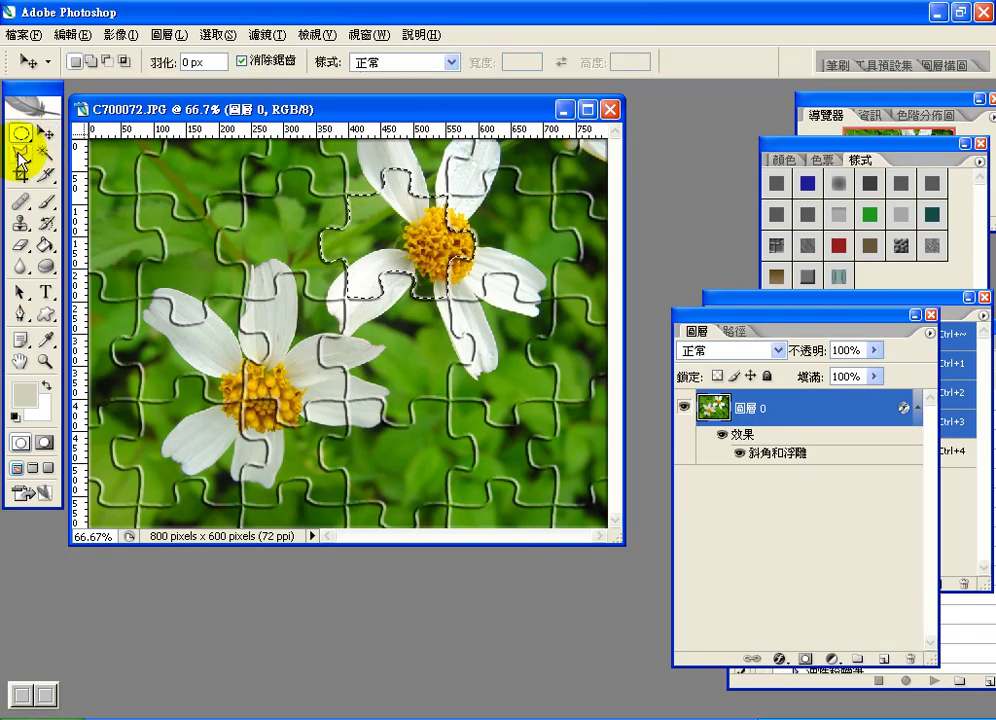
{"action": "left_click", "coordinate": [45, 155]}
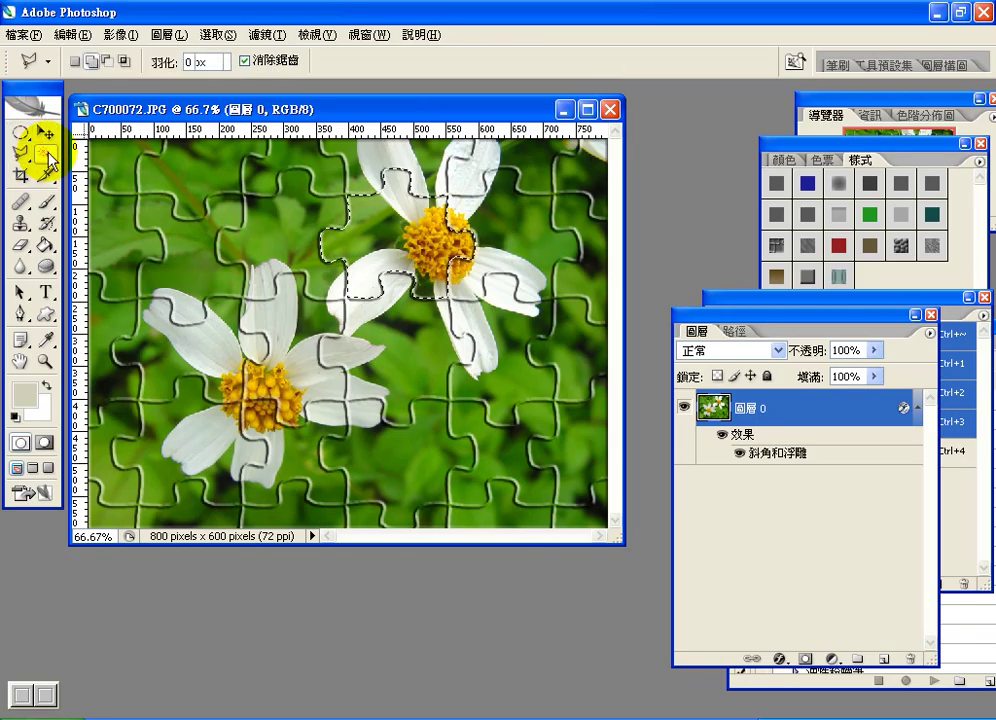
{"action": "left_click", "coordinate": [47, 155]}
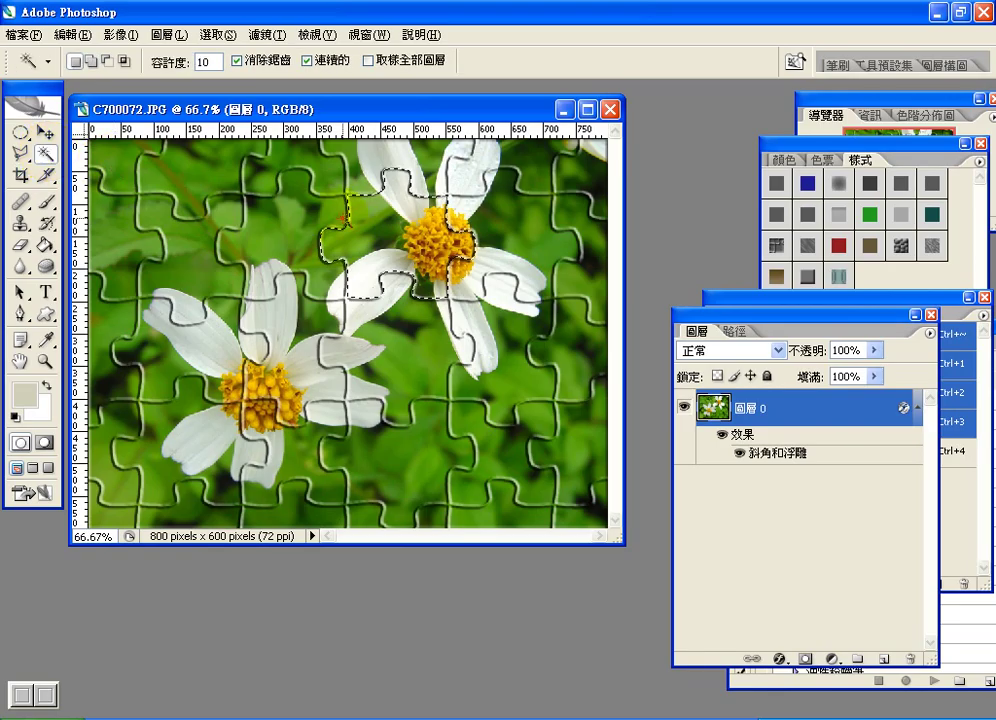
{"action": "right_click", "coordinate": [393, 229]}
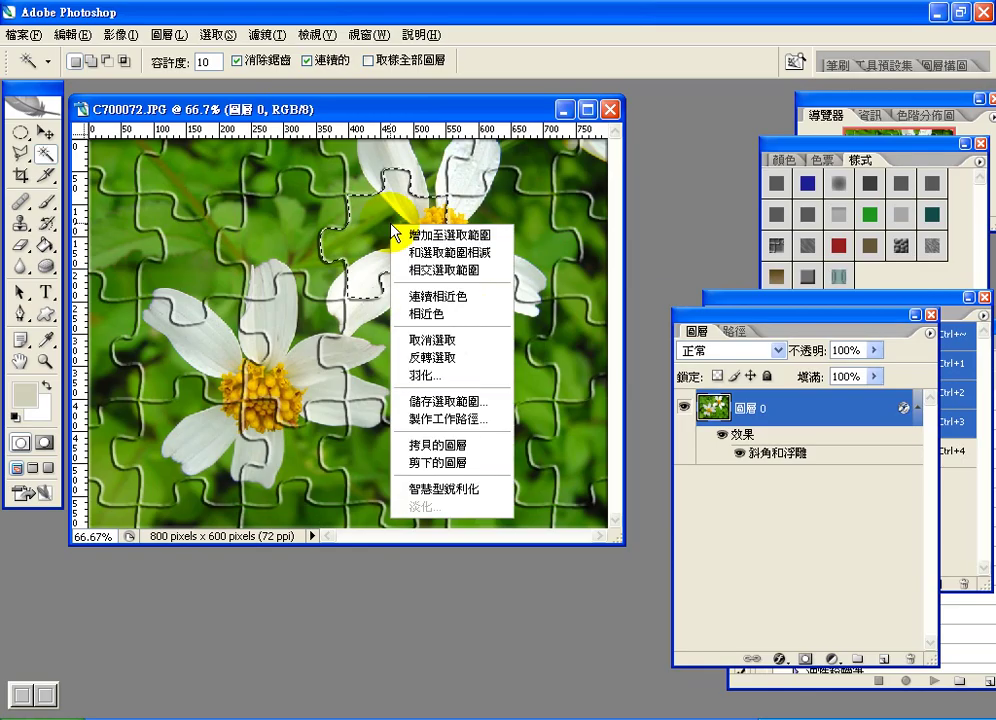
{"action": "left_click", "coordinate": [486, 465]}
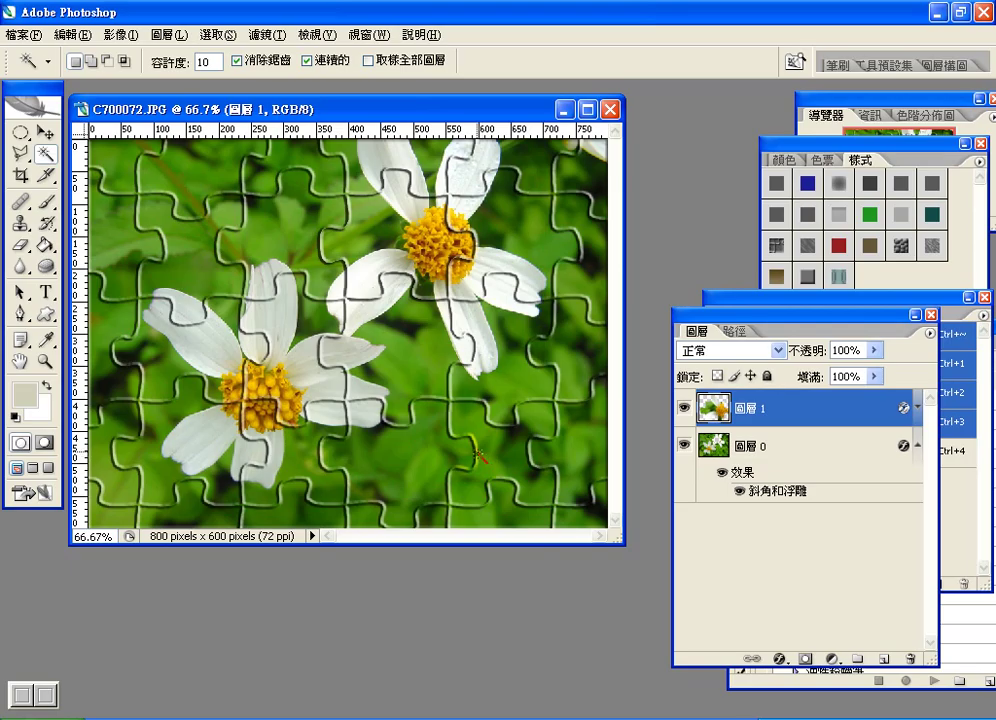
{"action": "left_click", "coordinate": [45, 133]}
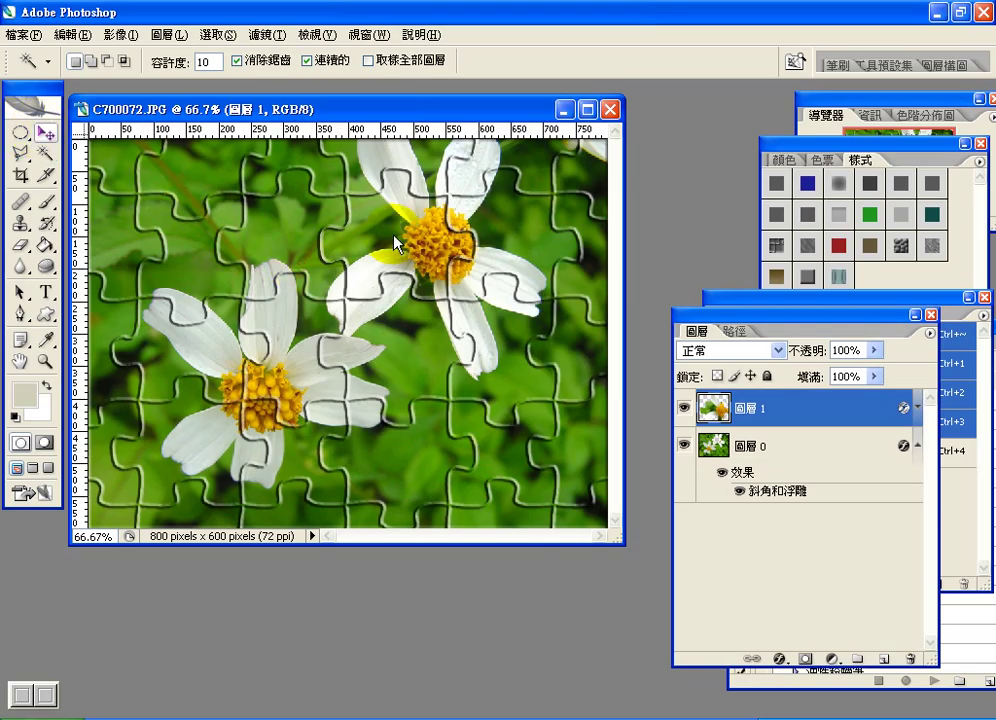
{"action": "mouse_move", "coordinate": [396, 240]}
{"action": "left_mouse_down"}
{"action": "mouse_move", "coordinate": [394, 224]}
{"action": "mouse_move", "coordinate": [374, 222]}
{"action": "mouse_move", "coordinate": [407, 240]}
{"action": "left_mouse_up"}
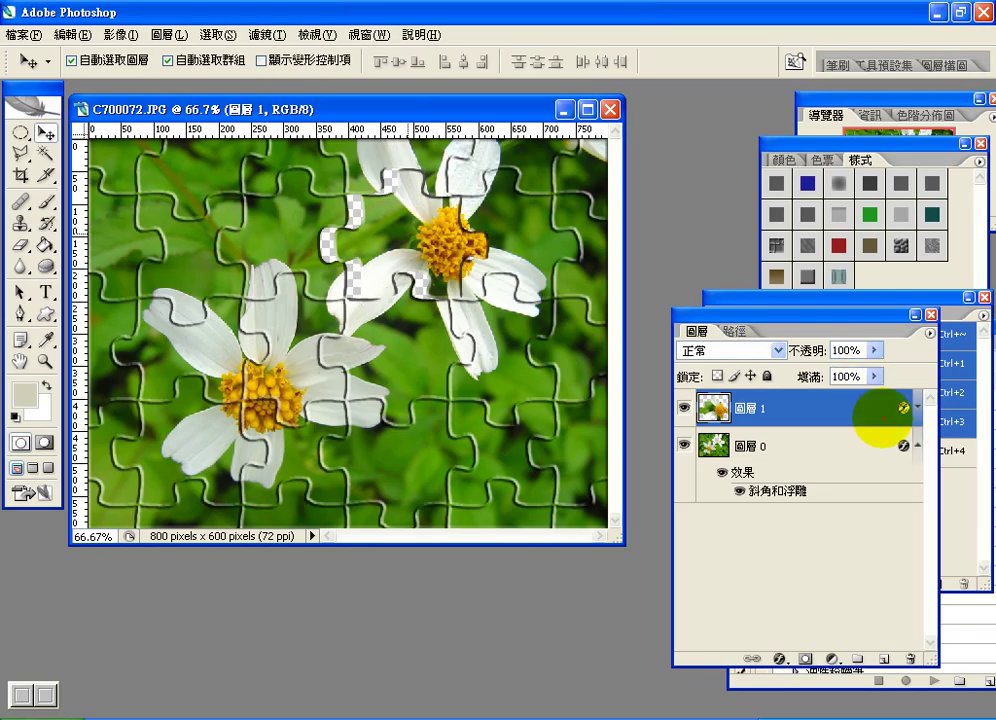
{"action": "mouse_move", "coordinate": [829, 497]}
{"action": "left_mouse_down"}
{"action": "mouse_move", "coordinate": [798, 509]}
{"action": "mouse_move", "coordinate": [716, 511]}
{"action": "mouse_move", "coordinate": [700, 484]}
{"action": "mouse_move", "coordinate": [720, 464]}
{"action": "mouse_move", "coordinate": [791, 461]}
{"action": "mouse_move", "coordinate": [816, 496]}
{"action": "left_mouse_up"}
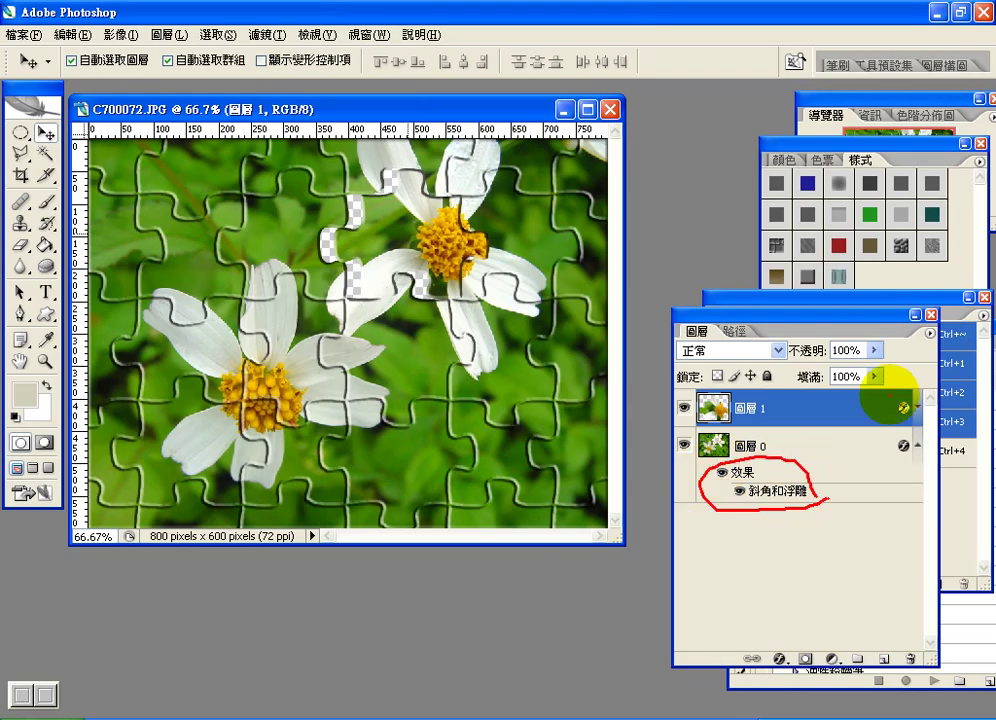
{"action": "mouse_move", "coordinate": [905, 400]}
{"action": "left_mouse_down"}
{"action": "mouse_move", "coordinate": [915, 410]}
{"action": "mouse_move", "coordinate": [888, 422]}
{"action": "mouse_move", "coordinate": [902, 389]}
{"action": "left_mouse_up"}
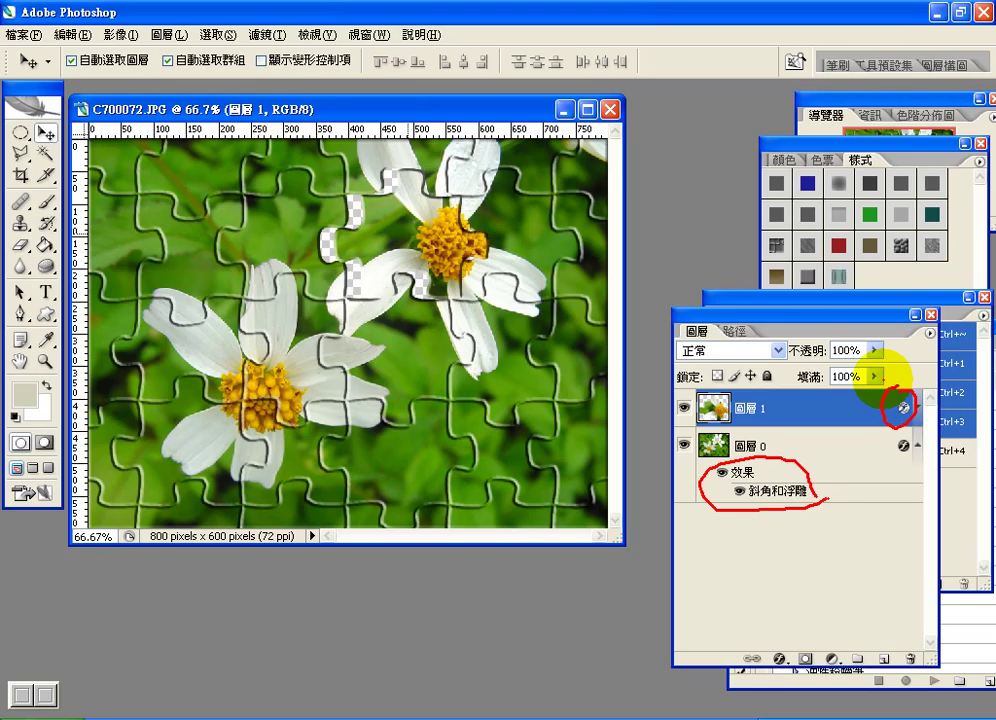
{"action": "mouse_move", "coordinate": [833, 413]}
{"action": "left_mouse_down"}
{"action": "mouse_move", "coordinate": [885, 410]}
{"action": "mouse_move", "coordinate": [878, 420]}
{"action": "left_mouse_up"}
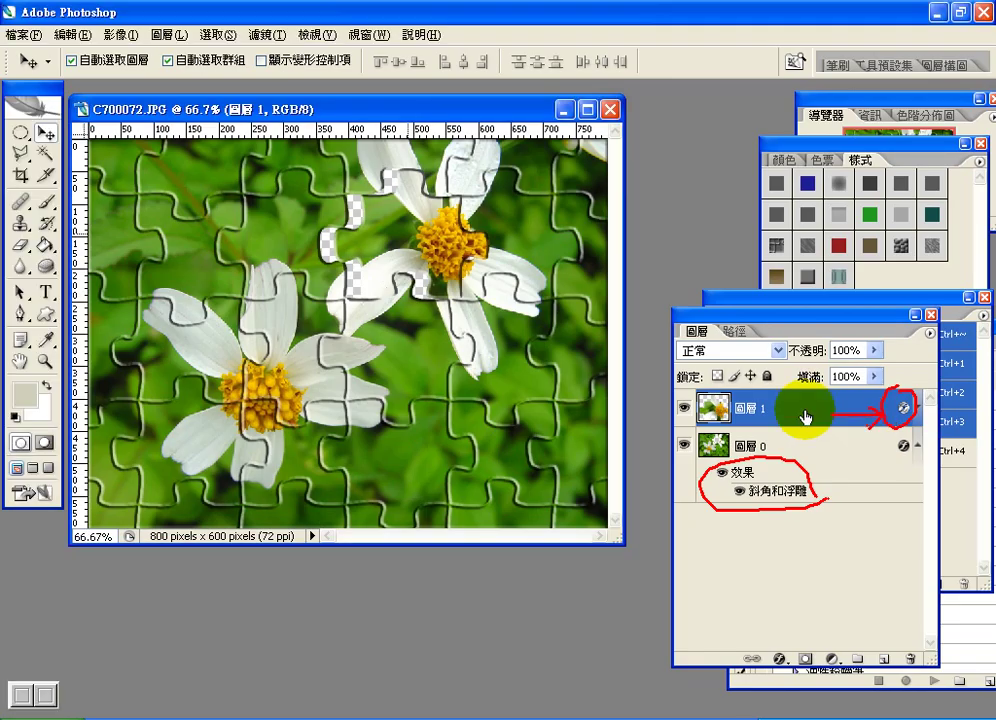
{"action": "key", "text": "Escape"}
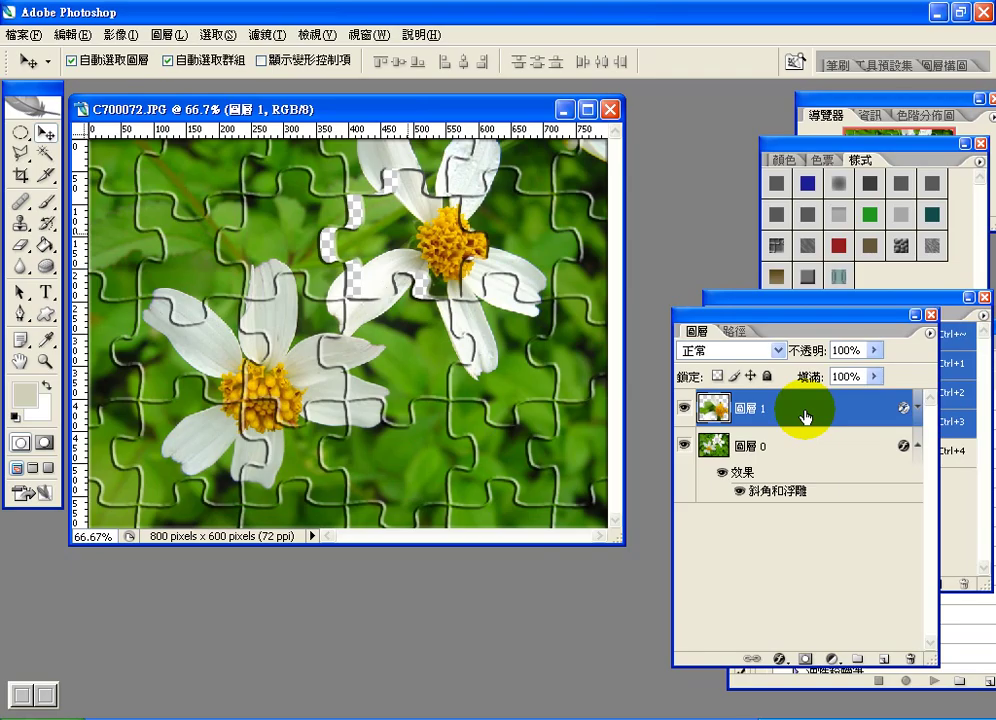
Undo the piece's separation and move, and separate the selection again using Layer Via Cut with the Polygonal Lasso active
{"action": "key", "text": "ctrl+e"}
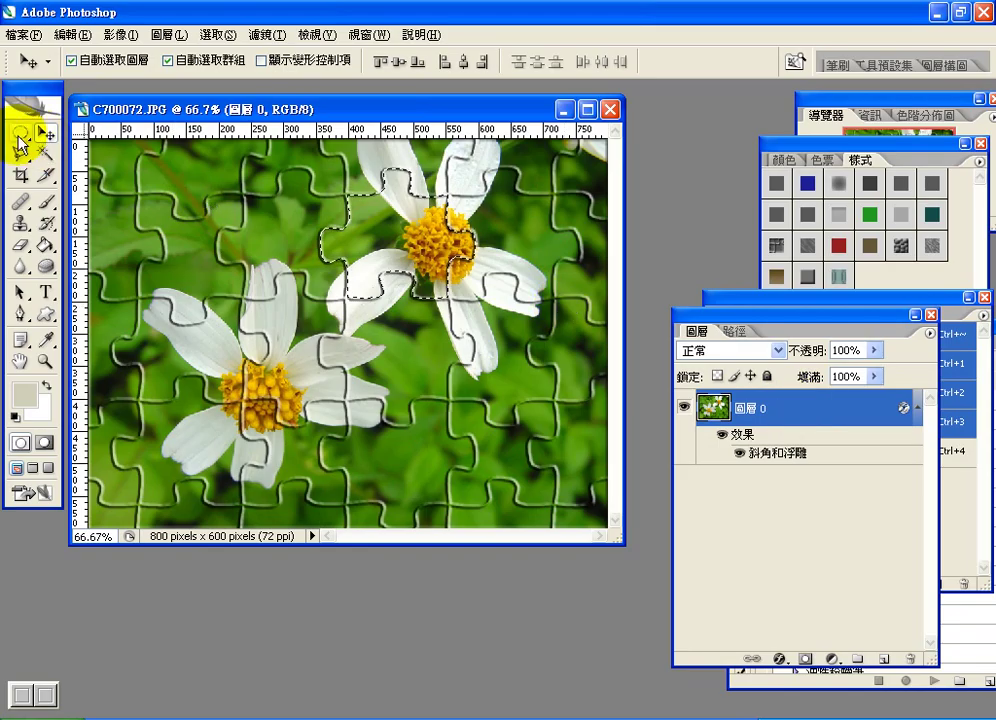
{"action": "left_click", "coordinate": [19, 136]}
{"action": "left_click", "coordinate": [45, 148]}
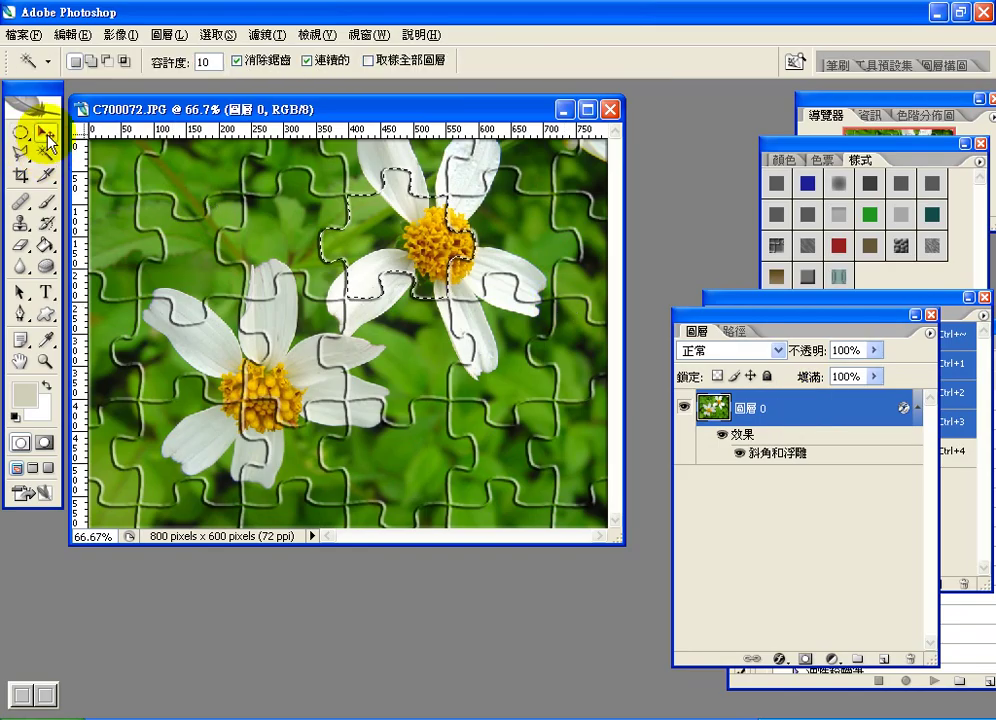
{"action": "left_click", "coordinate": [46, 134]}
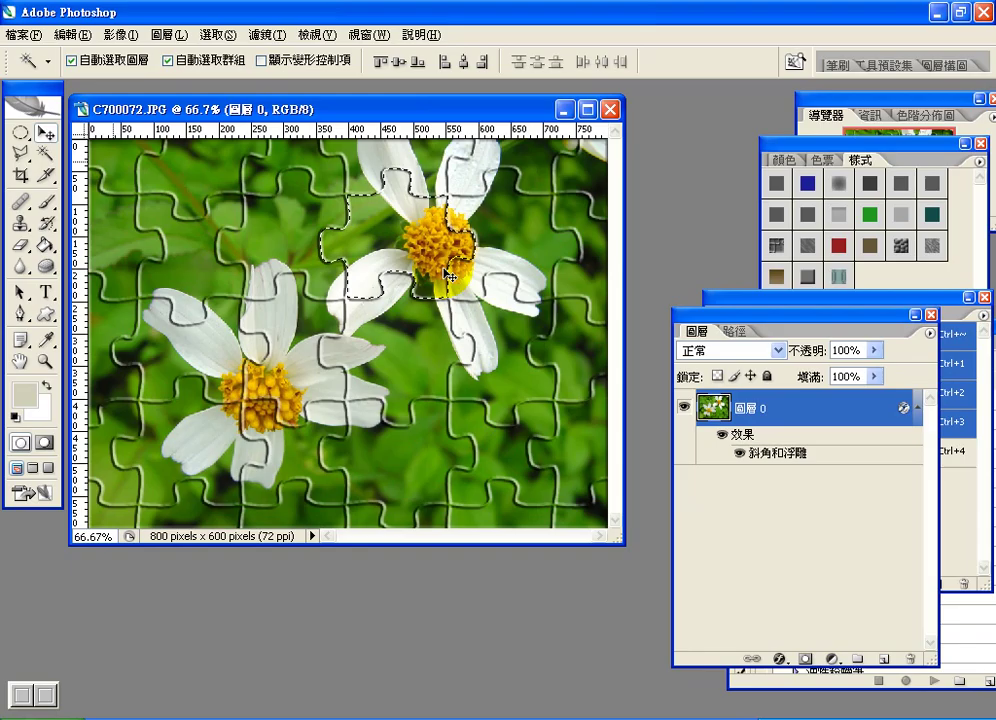
{"action": "right_click", "coordinate": [385, 235]}
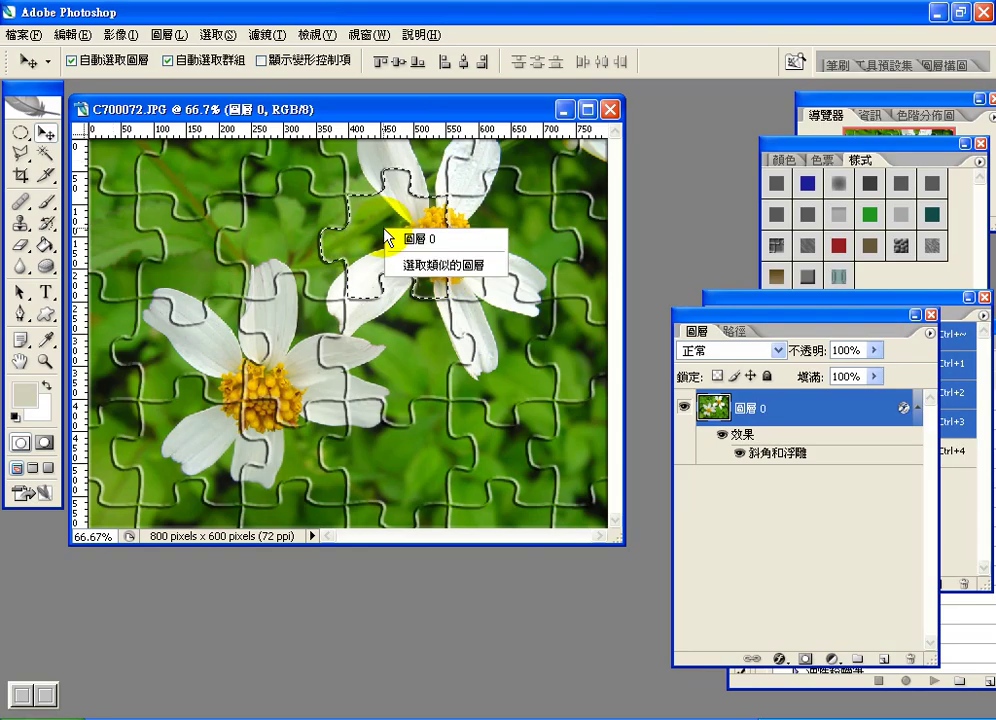
{"action": "left_click", "coordinate": [22, 148]}
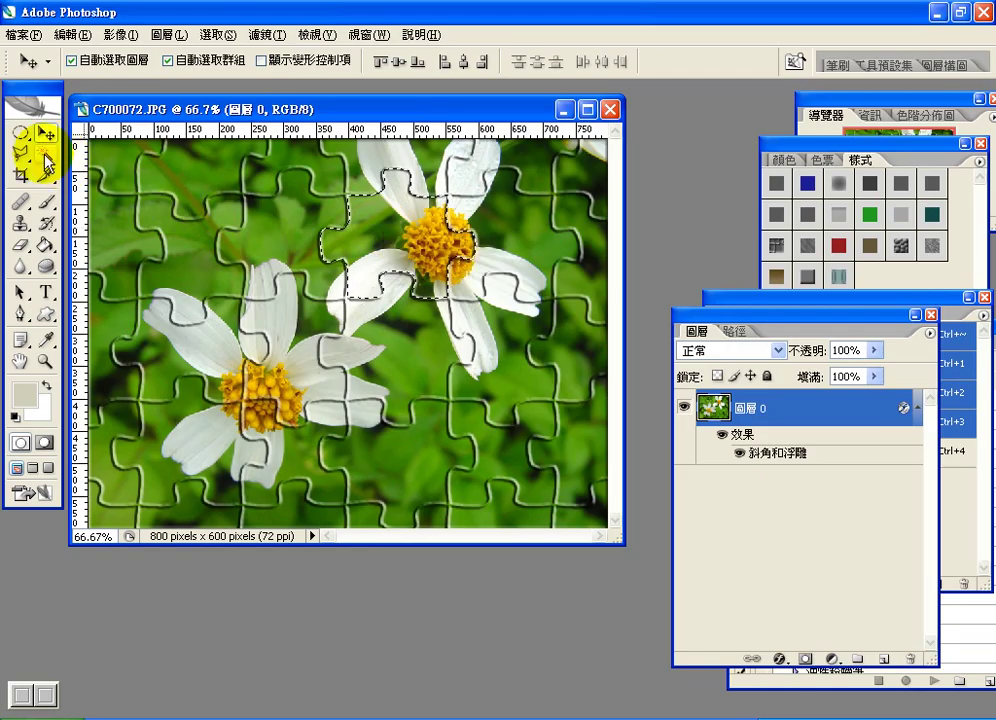
{"action": "left_click", "coordinate": [20, 153]}
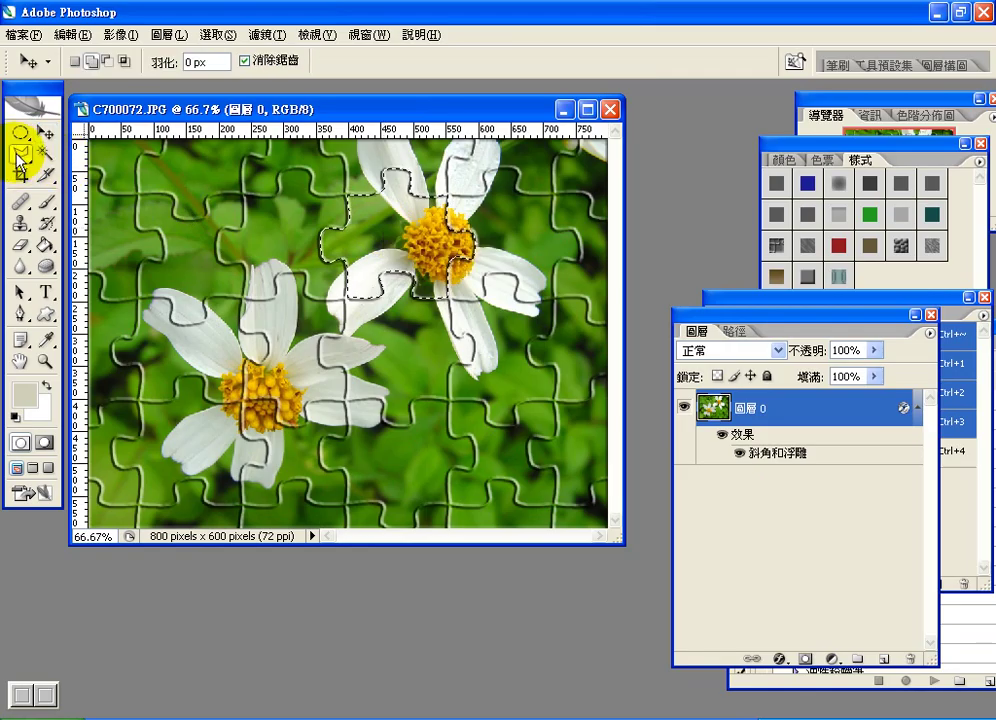
{"action": "right_click", "coordinate": [387, 234]}
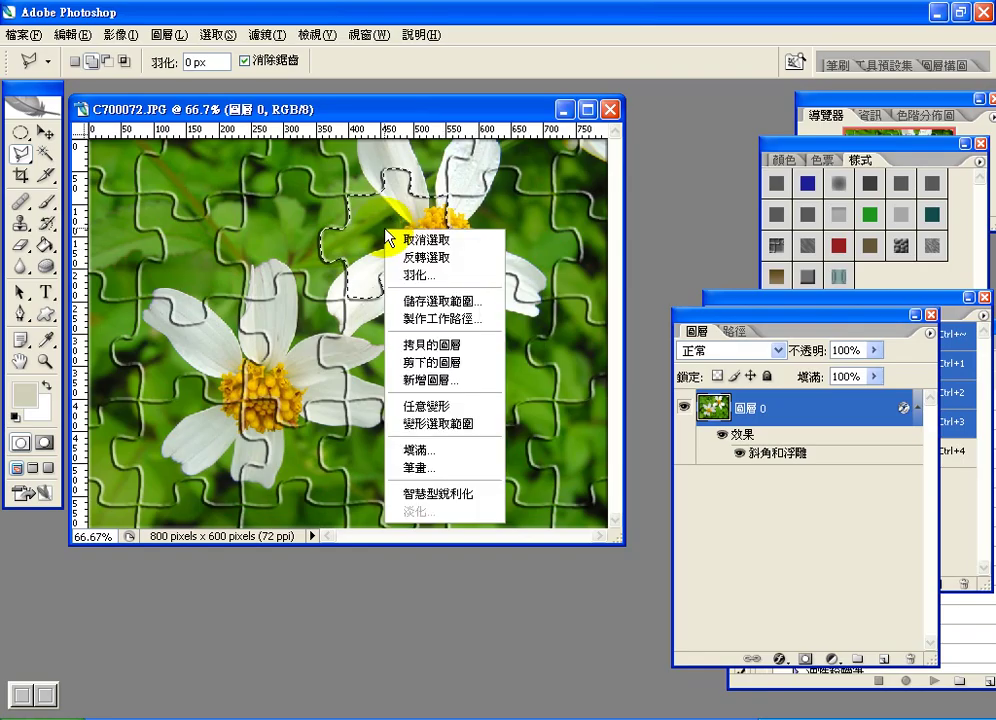
{"action": "left_click", "coordinate": [462, 364]}
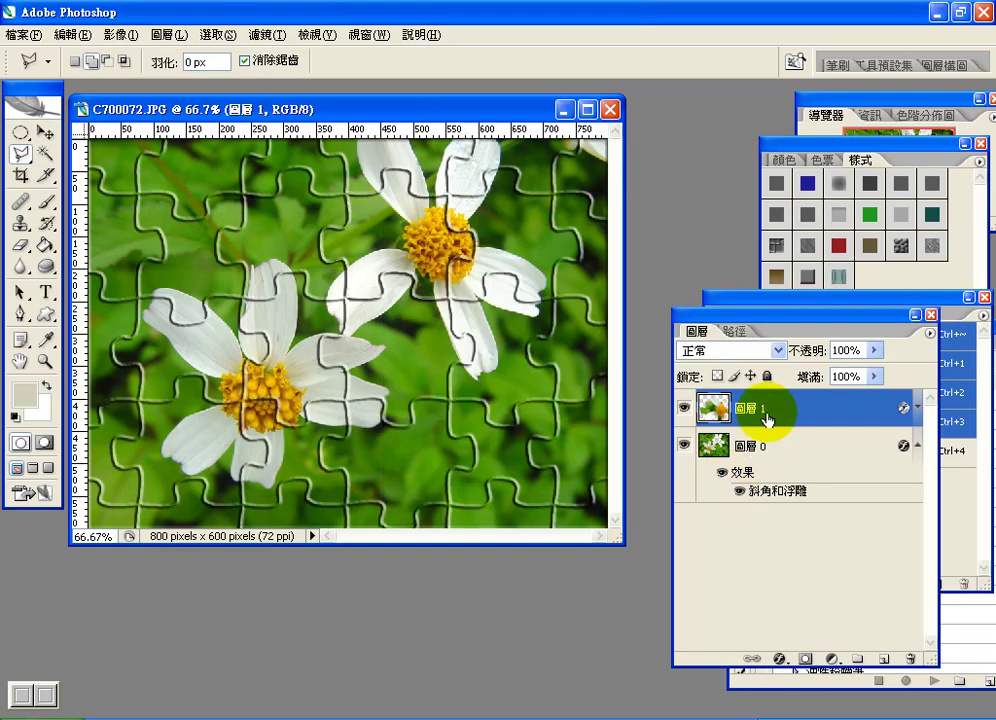
Move the puzzle piece on 圖層 1 to the left of its hole and expand that layer's effects list
{"action": "left_click", "coordinate": [45, 131]}
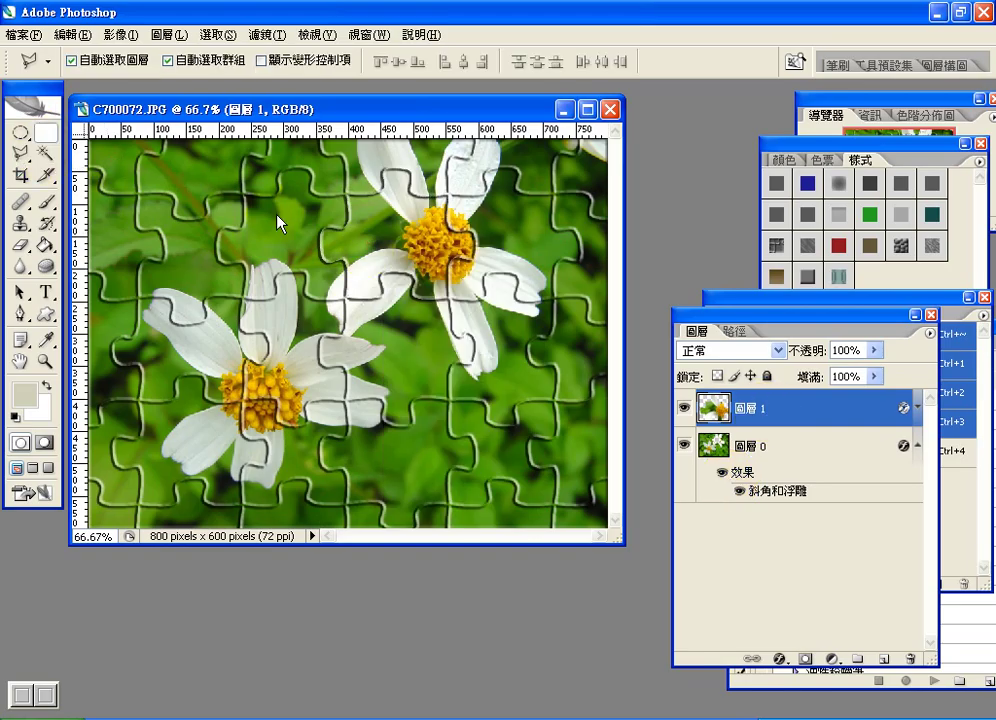
{"action": "left_click_drag", "start_coordinate": [390, 233], "coordinate": [300, 218]}
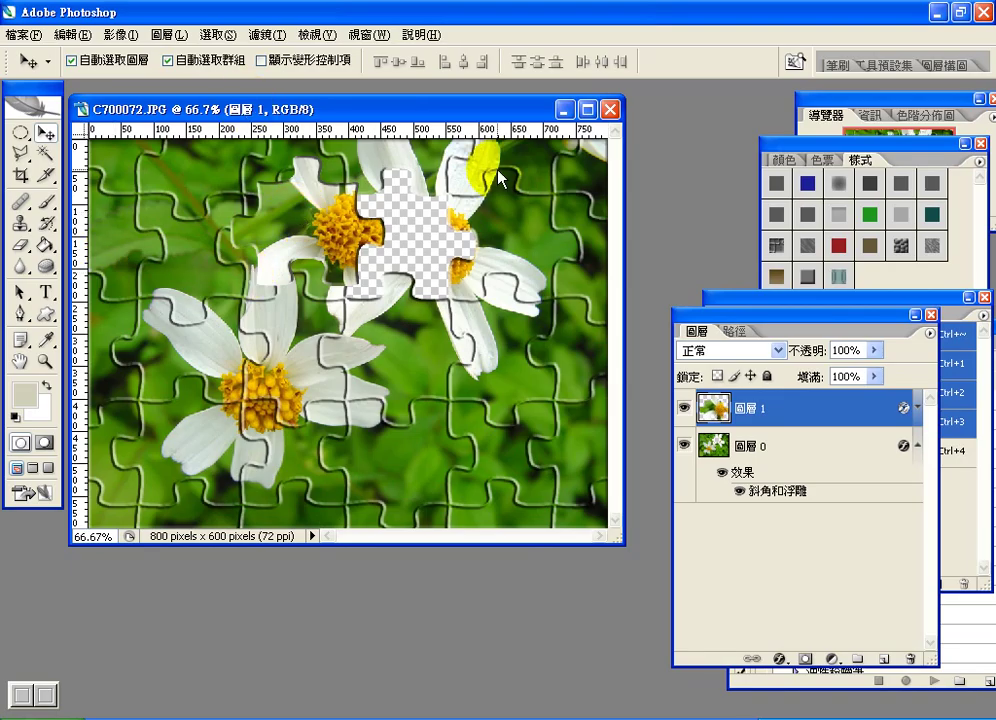
{"action": "left_click_drag", "start_coordinate": [689, 328], "coordinate": [606, 190]}
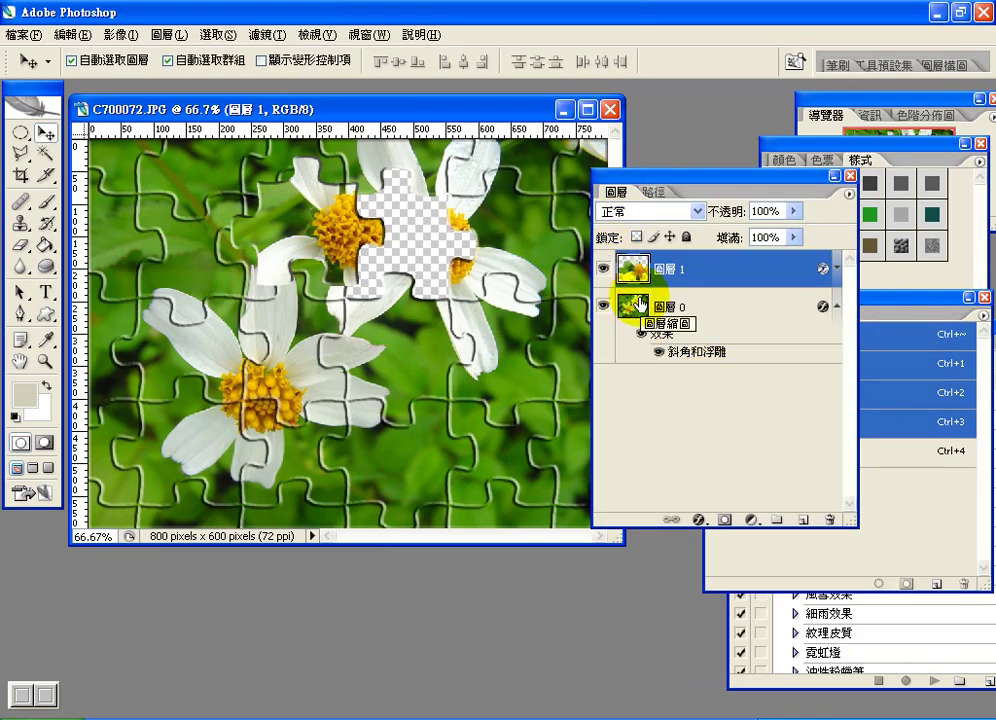
{"action": "left_click", "coordinate": [836, 269]}
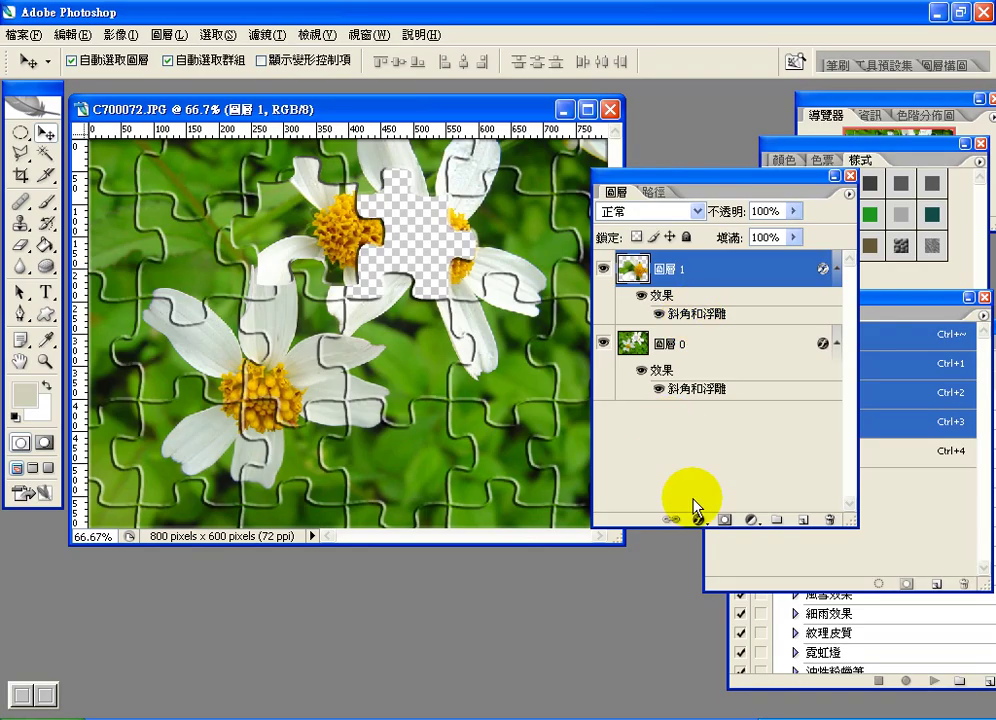
Enable a drop shadow (陰影) on 圖層 1 and compare the puzzle piece with and without it
{"action": "left_click", "coordinate": [699, 520]}
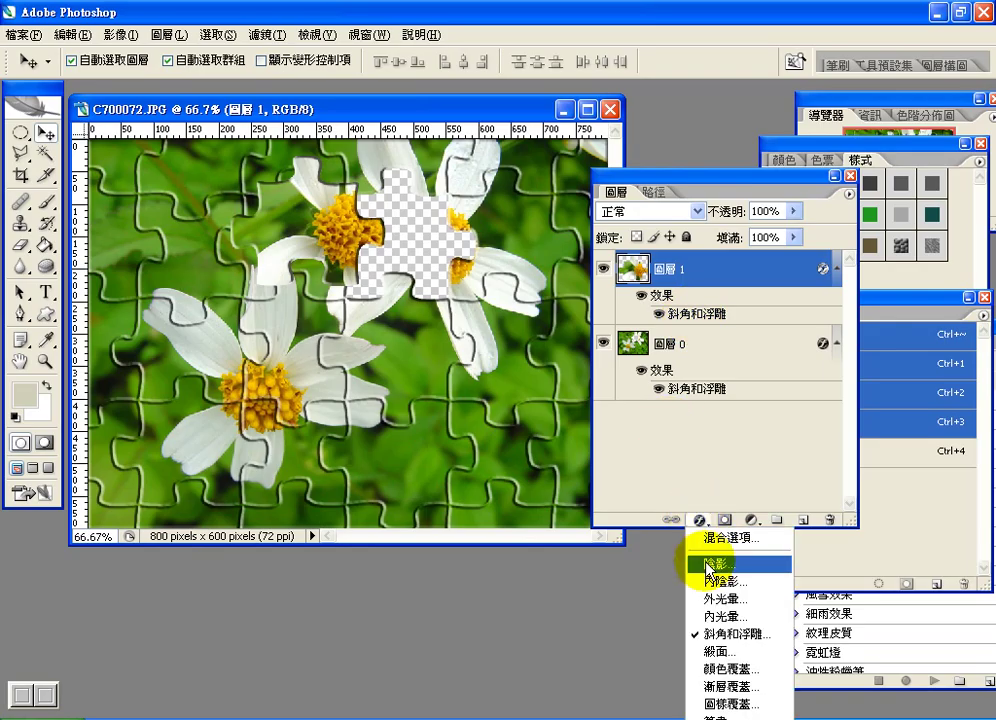
{"action": "left_click", "coordinate": [708, 564]}
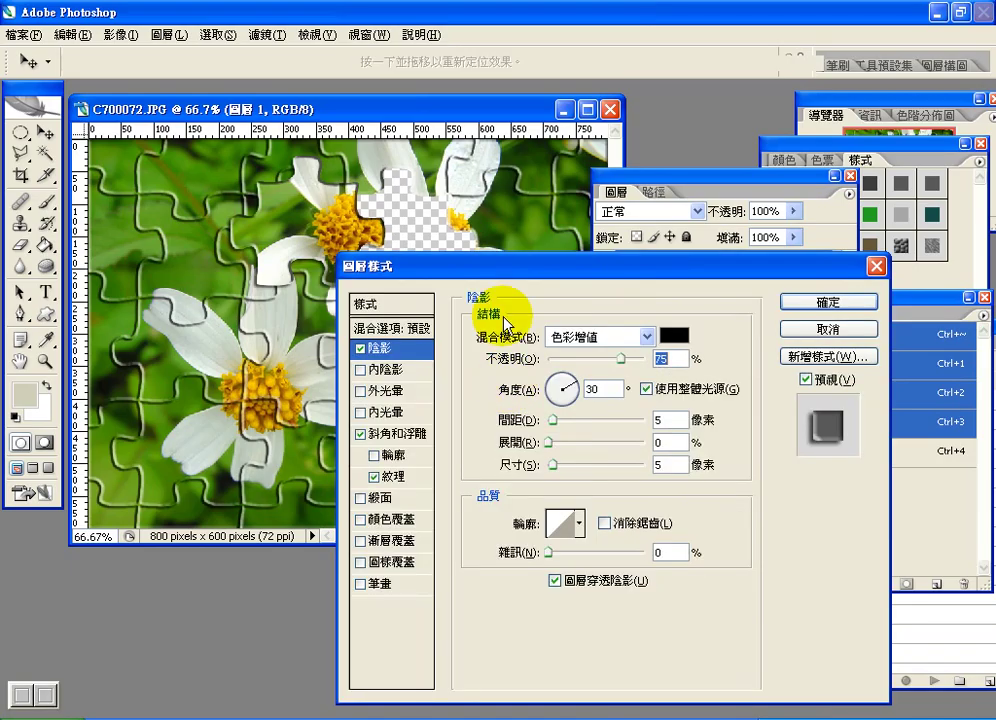
{"action": "left_click_drag", "start_coordinate": [509, 266], "coordinate": [576, 303]}
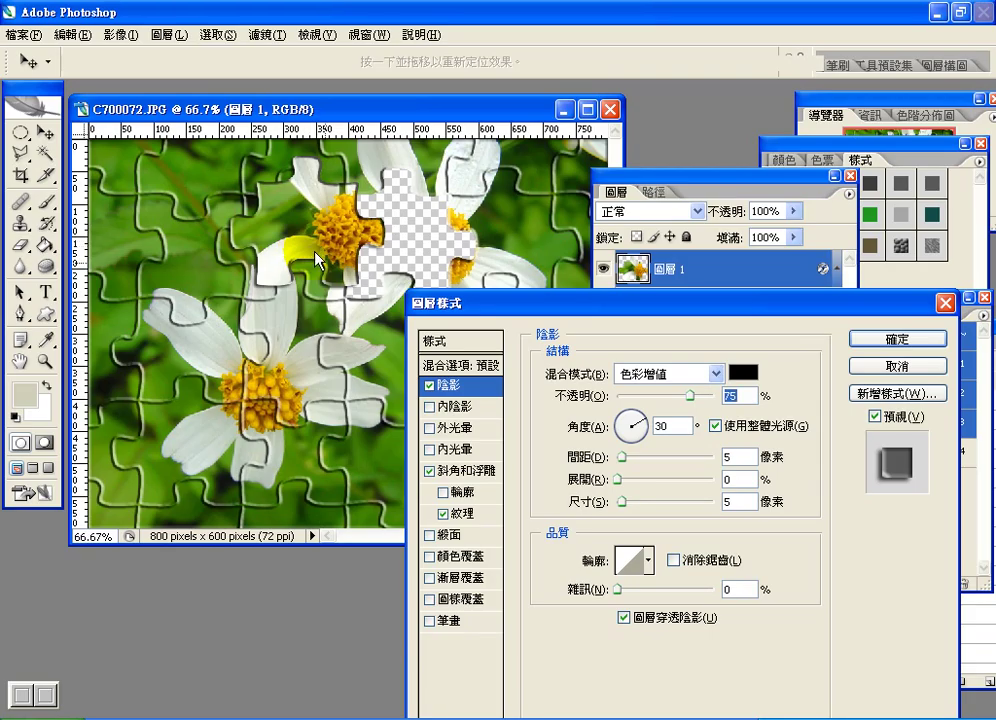
{"action": "left_click", "coordinate": [430, 386]}
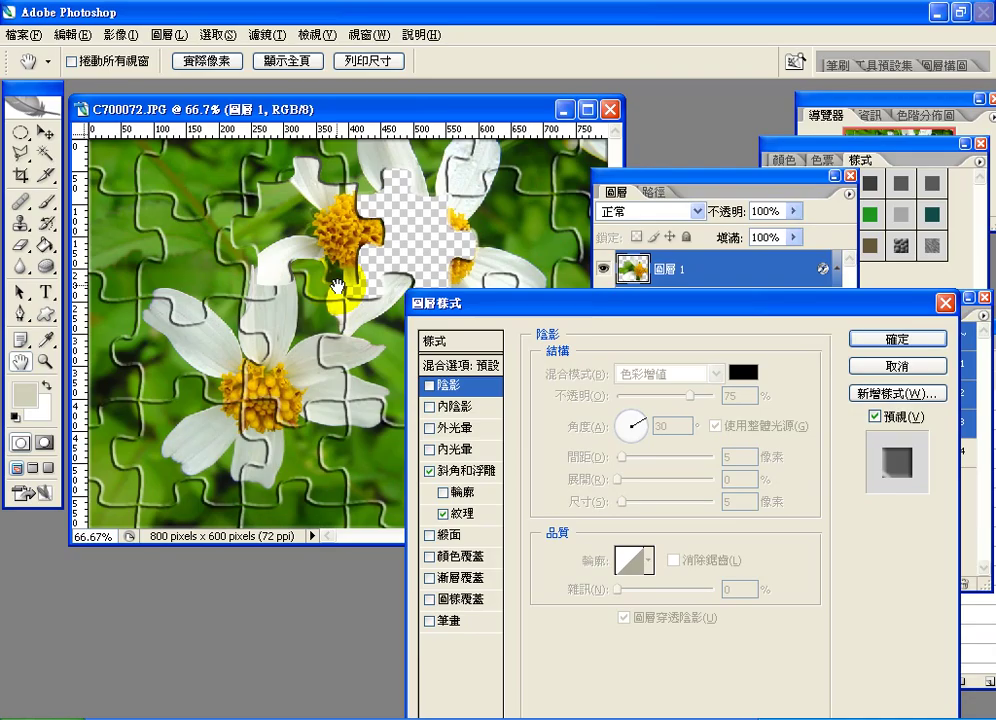
{"action": "left_click", "coordinate": [430, 387]}
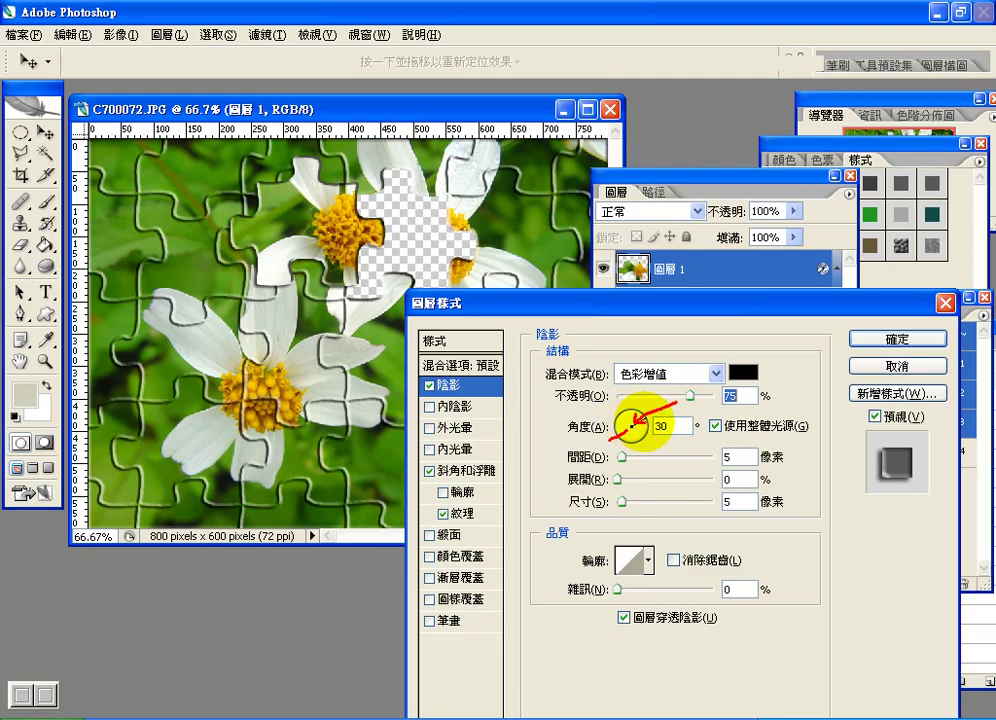
Set the drop shadow's angle to 135° using global light and apply the layer style
{"action": "left_click", "coordinate": [640, 421]}
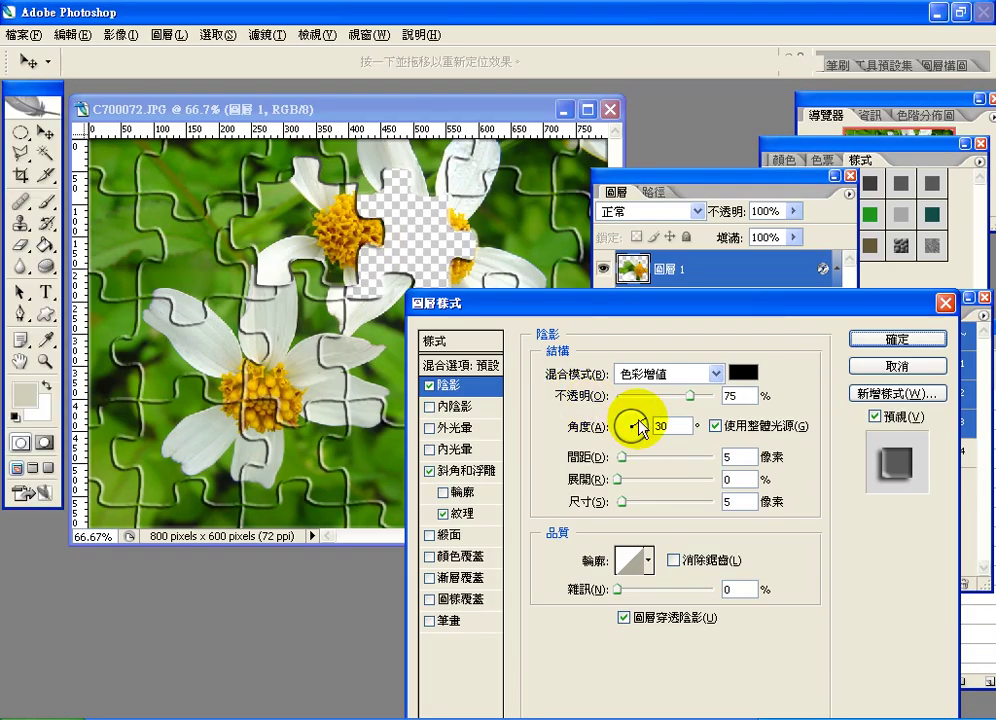
{"action": "left_click_drag", "start_coordinate": [622, 414], "coordinate": [622, 418]}
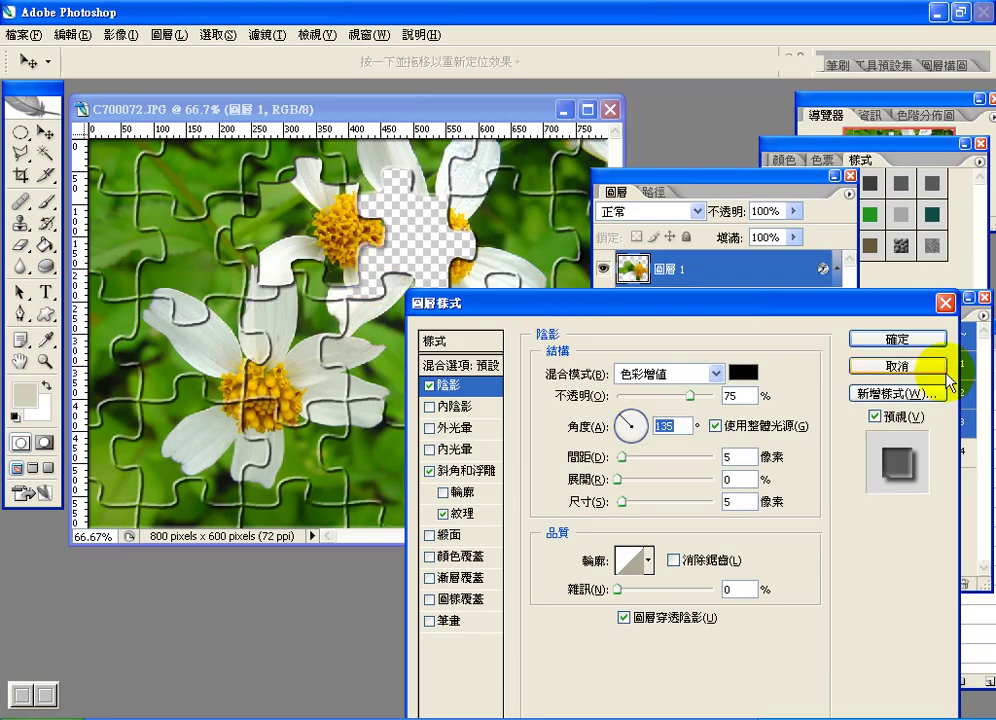
{"action": "left_click", "coordinate": [897, 345]}
Move the shadowed puzzle piece across its hole so it sits slightly to the hole's right
{"action": "key", "text": "v"}
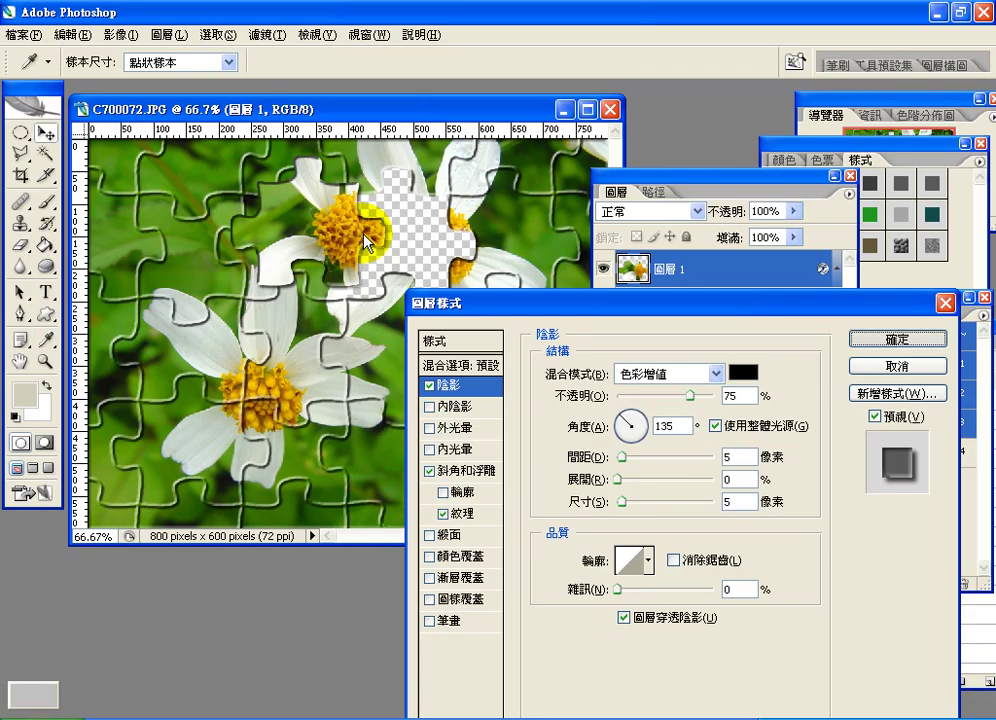
{"action": "left_click_drag", "start_coordinate": [365, 240], "coordinate": [504, 249]}
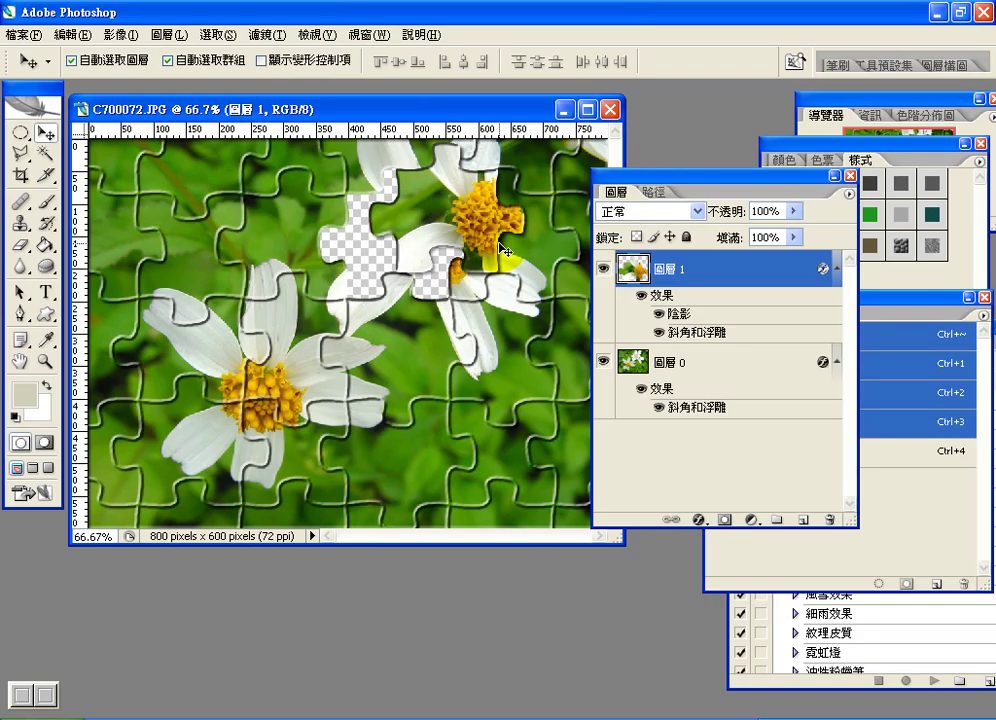
{"action": "left_click_drag", "start_coordinate": [502, 248], "coordinate": [463, 241]}
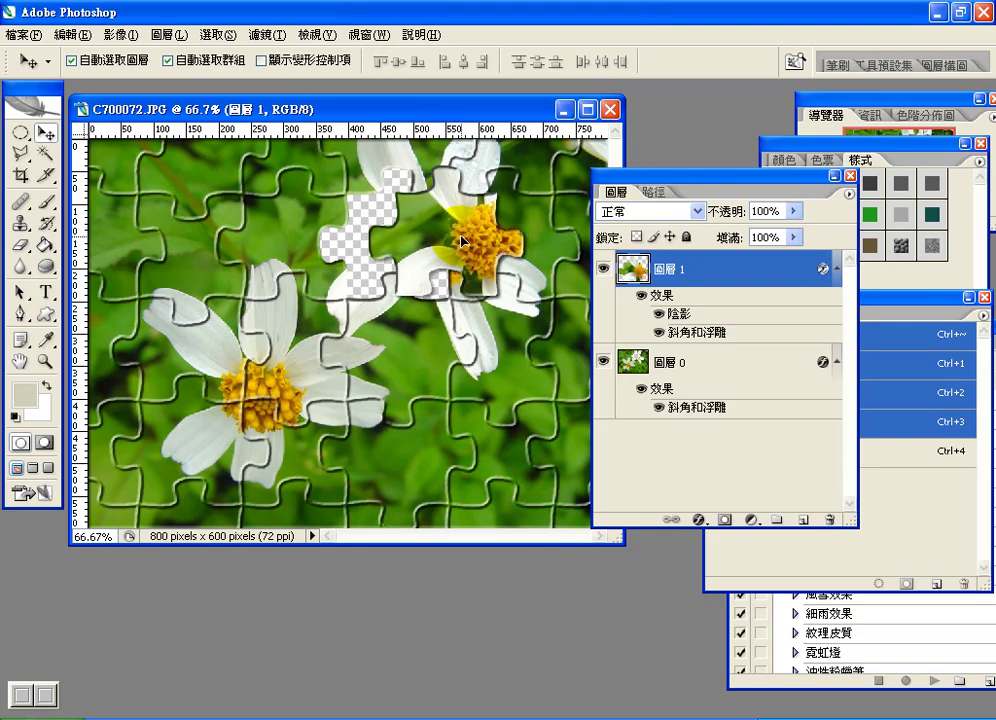